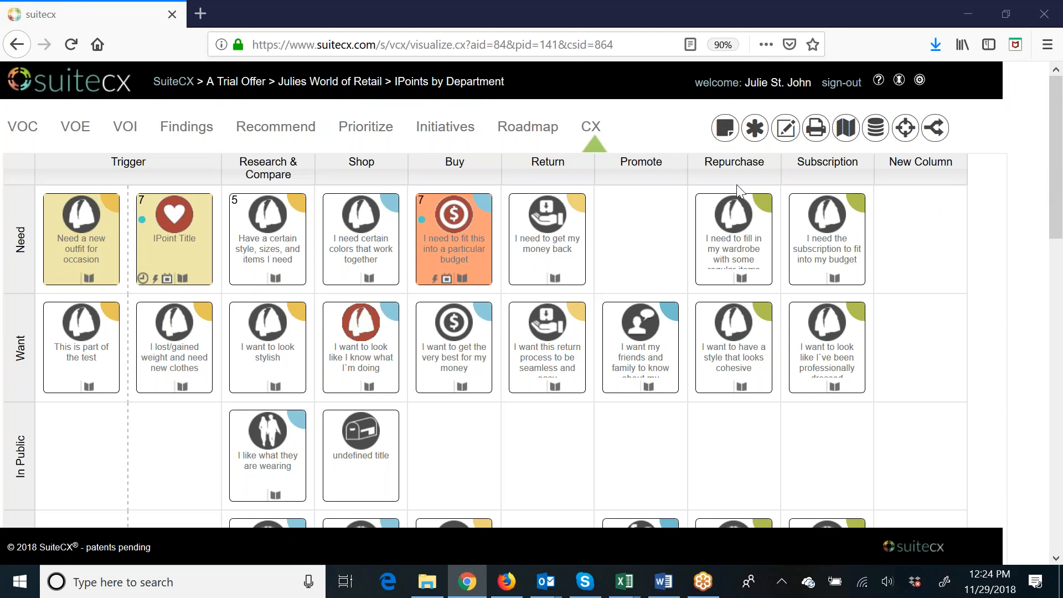
In the persona settings of the "I need to get my money back" IPoint, rename Segment 3 with the persona's first name and save.
{"action": "left_click", "coordinate": [538, 255]}
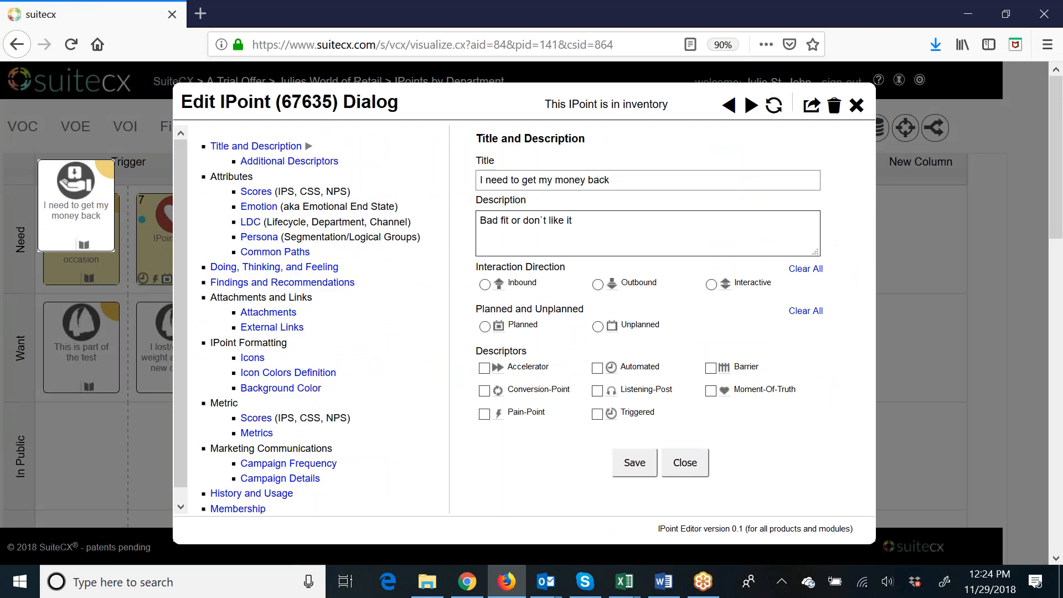
{"action": "left_click", "coordinate": [264, 244]}
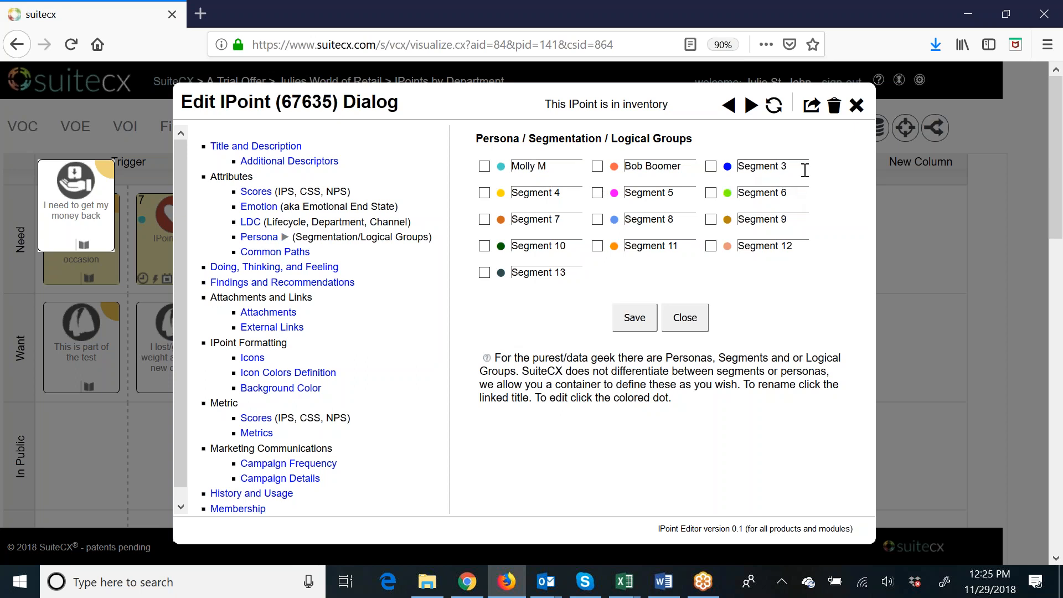
{"action": "left_click_drag", "start_coordinate": [793, 168], "coordinate": [670, 165]}
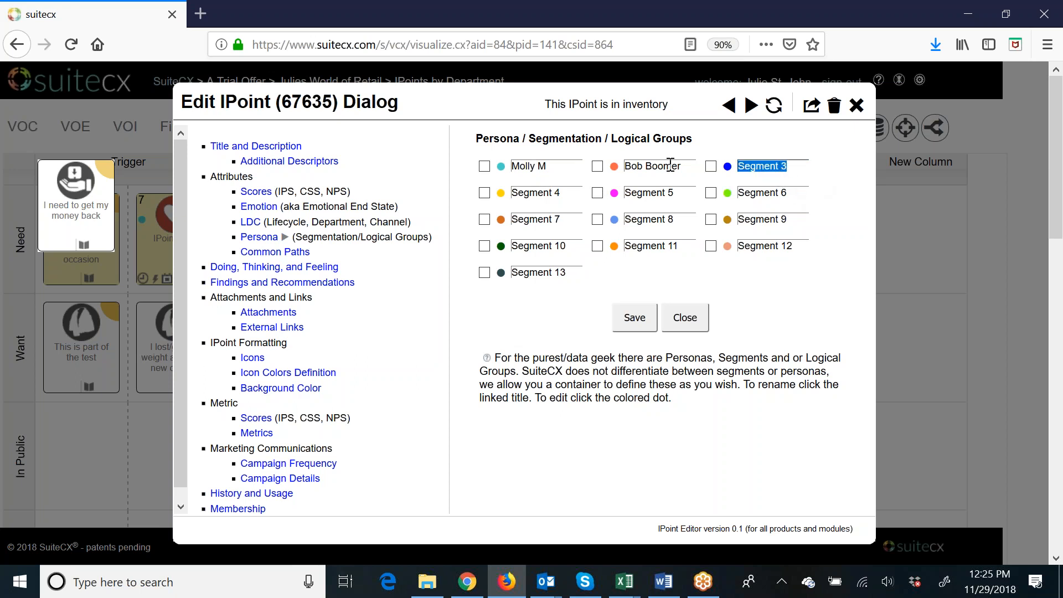
{"action": "type", "text": "Clark"}
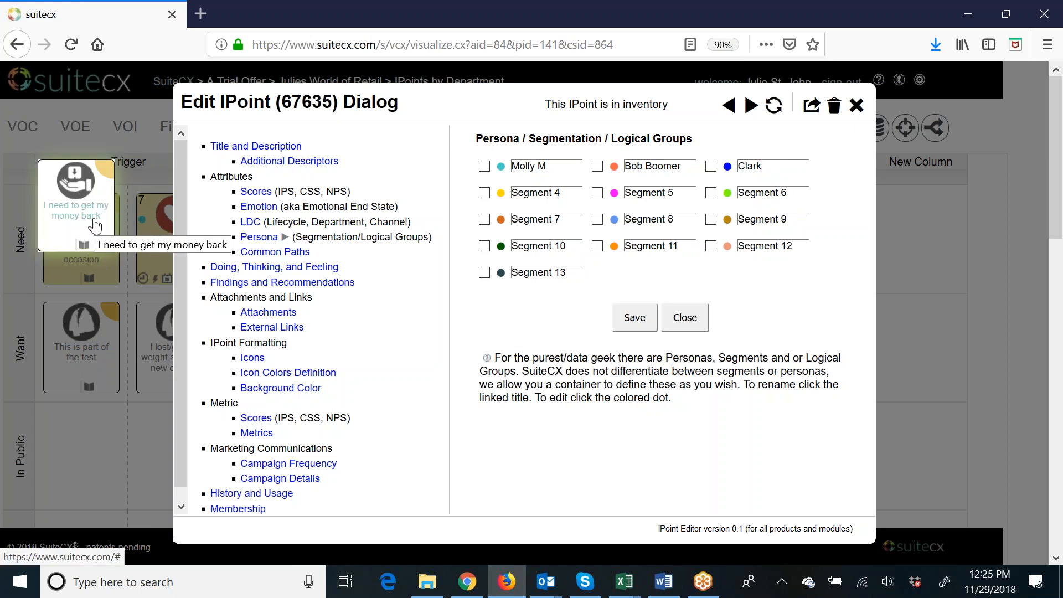
{"action": "left_click", "coordinate": [786, 170]}
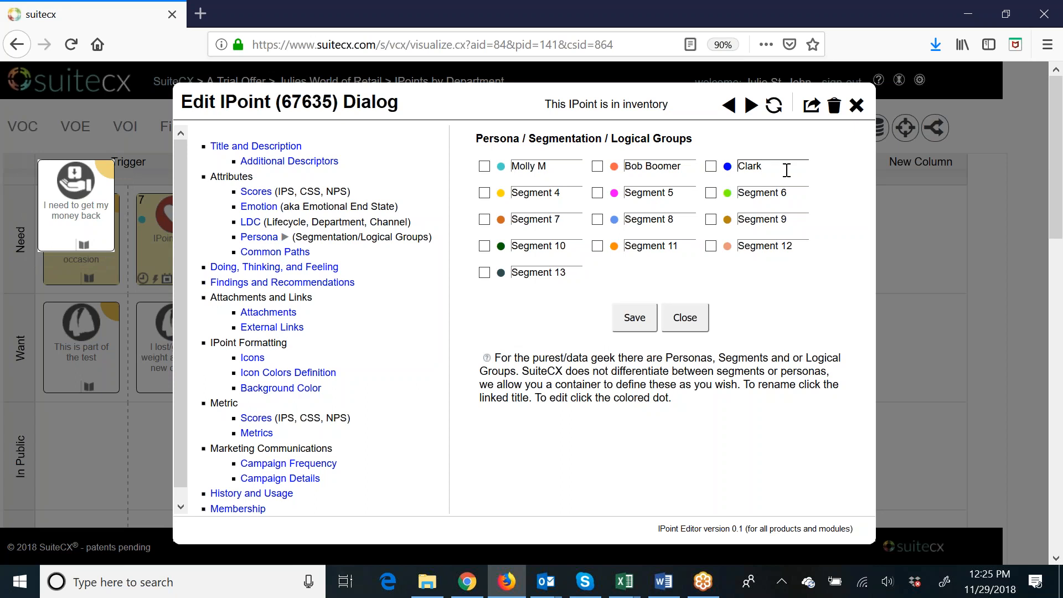
{"action": "left_click", "coordinate": [642, 329]}
{"action": "left_click", "coordinate": [686, 318]}
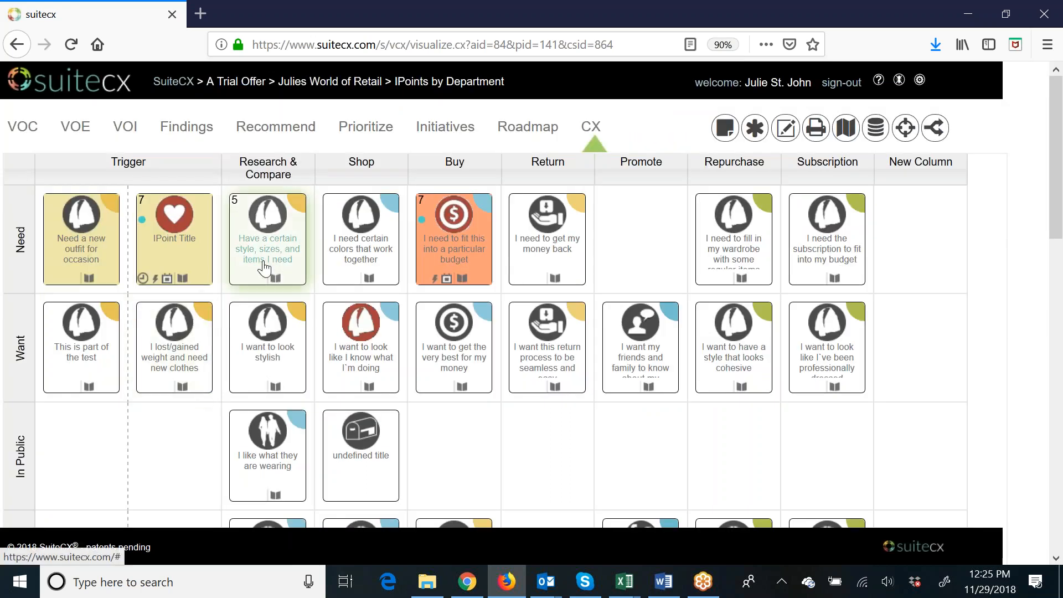
Assign the newly named blue persona to the "Have a certain style, sizes, and items I need" IPoint and save it.
{"action": "left_click", "coordinate": [264, 269]}
{"action": "left_click", "coordinate": [268, 242]}
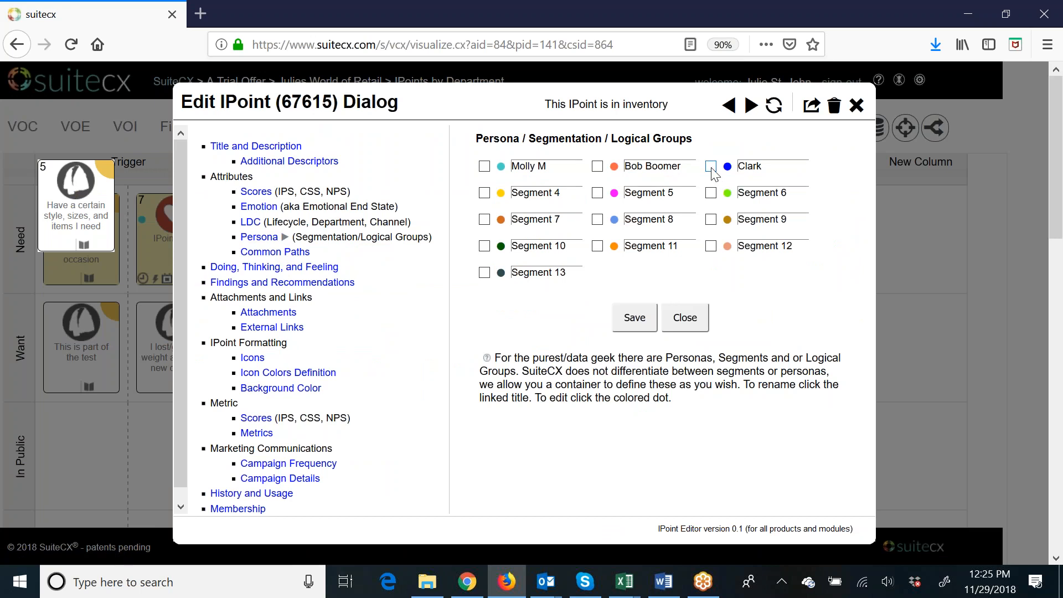
{"action": "left_click", "coordinate": [712, 167]}
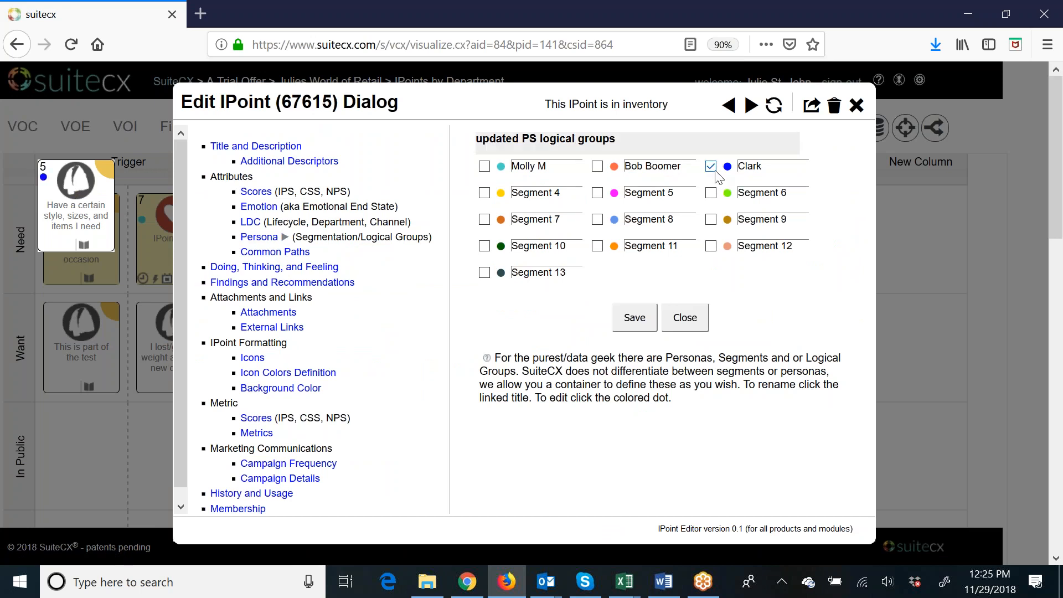
{"action": "left_click", "coordinate": [634, 325]}
{"action": "left_click", "coordinate": [678, 324]}
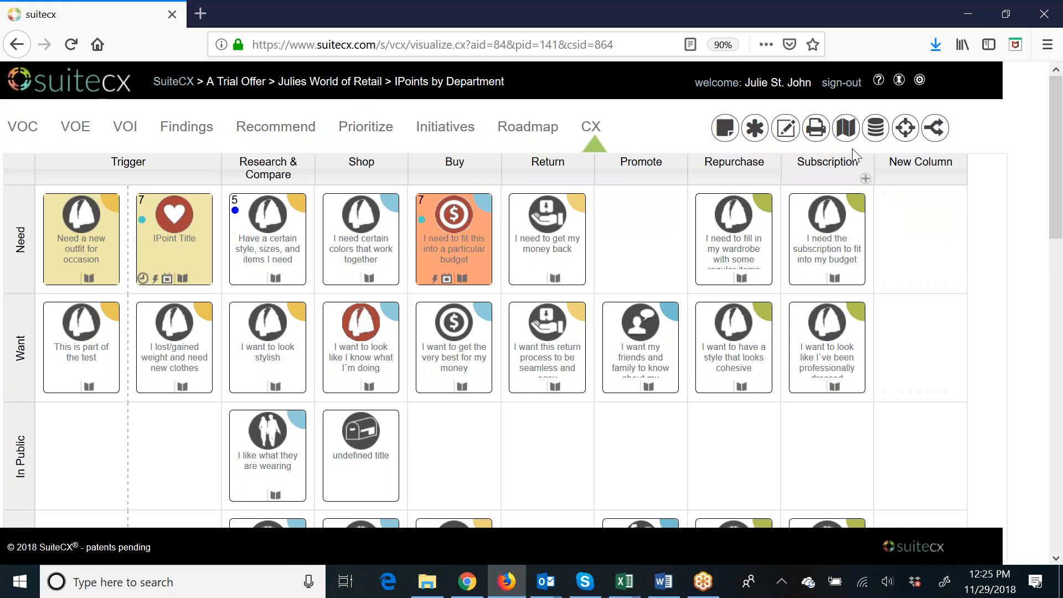
Add a new map to the map database using the Persona Map template.
{"action": "left_click", "coordinate": [846, 128]}
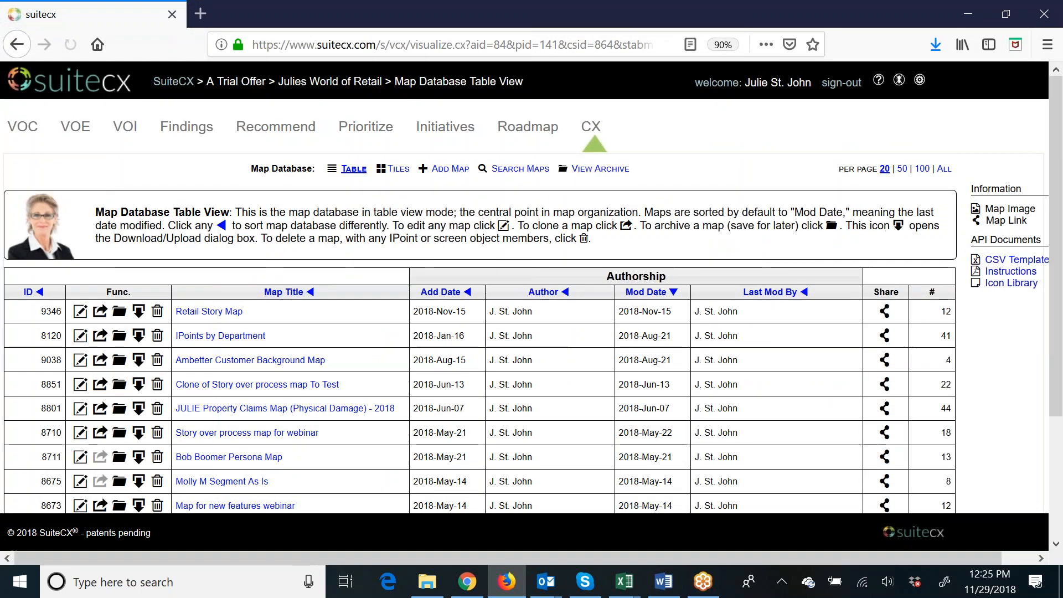
{"action": "left_click", "coordinate": [450, 168]}
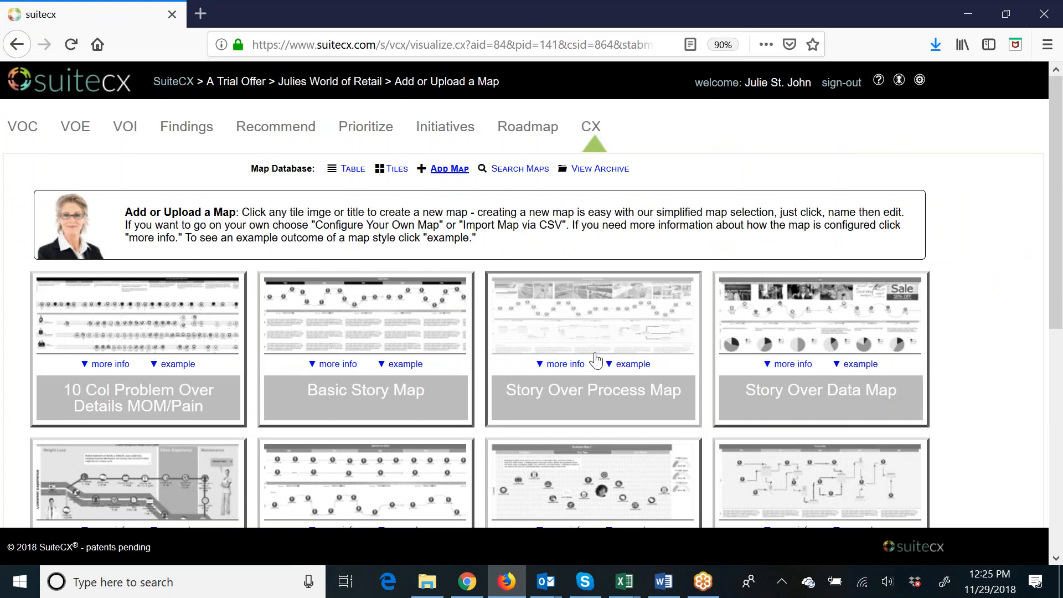
{"action": "scroll", "coordinate": [596, 360], "scroll_direction": "down", "scroll_amount": 2}
{"action": "scroll", "coordinate": [598, 354], "scroll_direction": "down", "scroll_amount": 5}
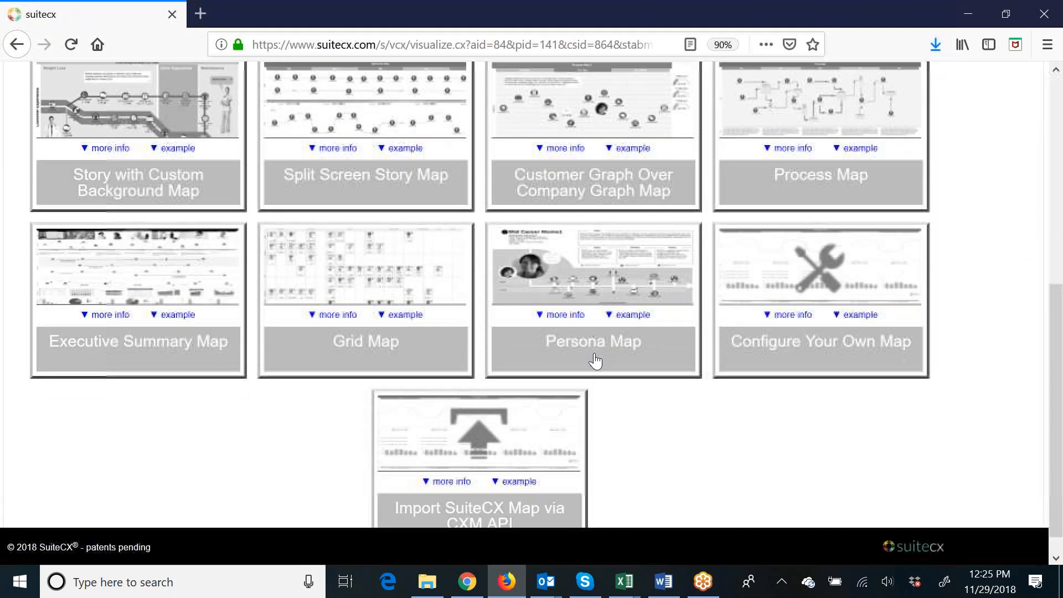
{"action": "left_click", "coordinate": [608, 326]}
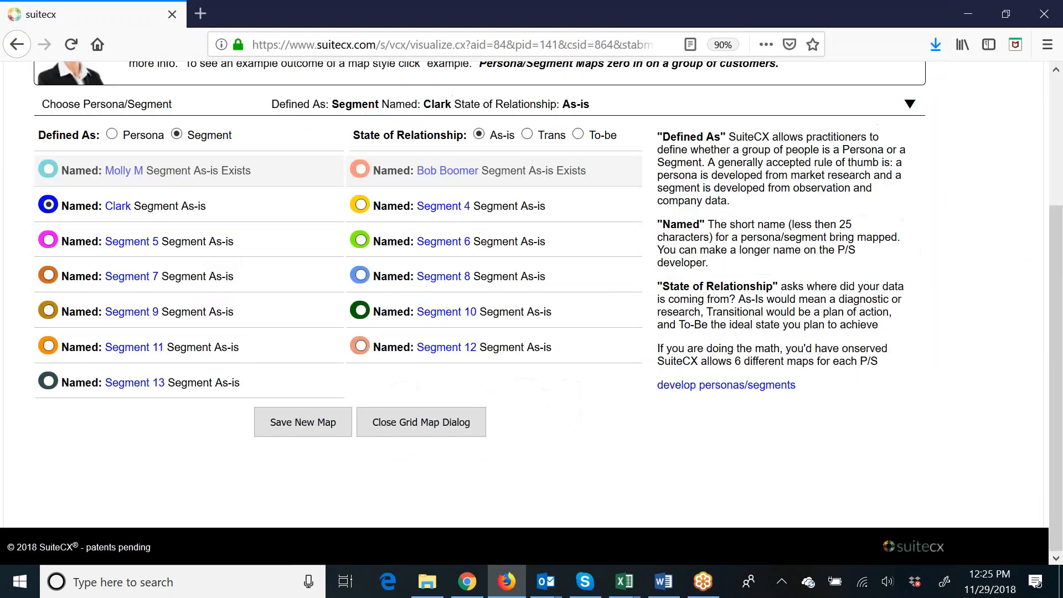
Define the new map as a Persona for the blue persona with an As-is relationship state, and save it.
{"action": "scroll", "coordinate": [601, 385], "scroll_direction": "up", "scroll_amount": 2}
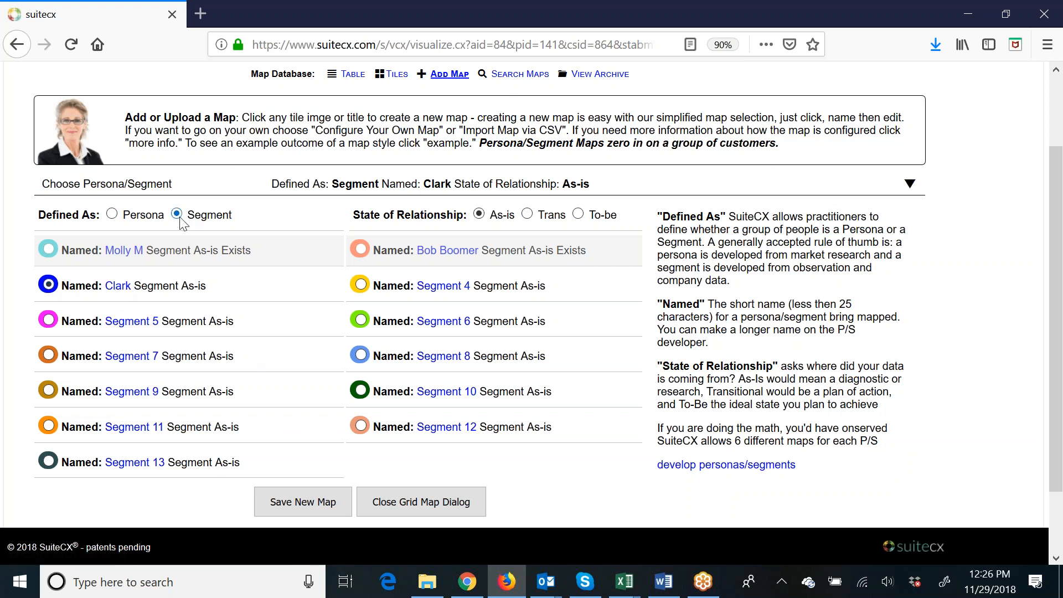
{"action": "left_click", "coordinate": [113, 215]}
{"action": "left_click", "coordinate": [48, 285]}
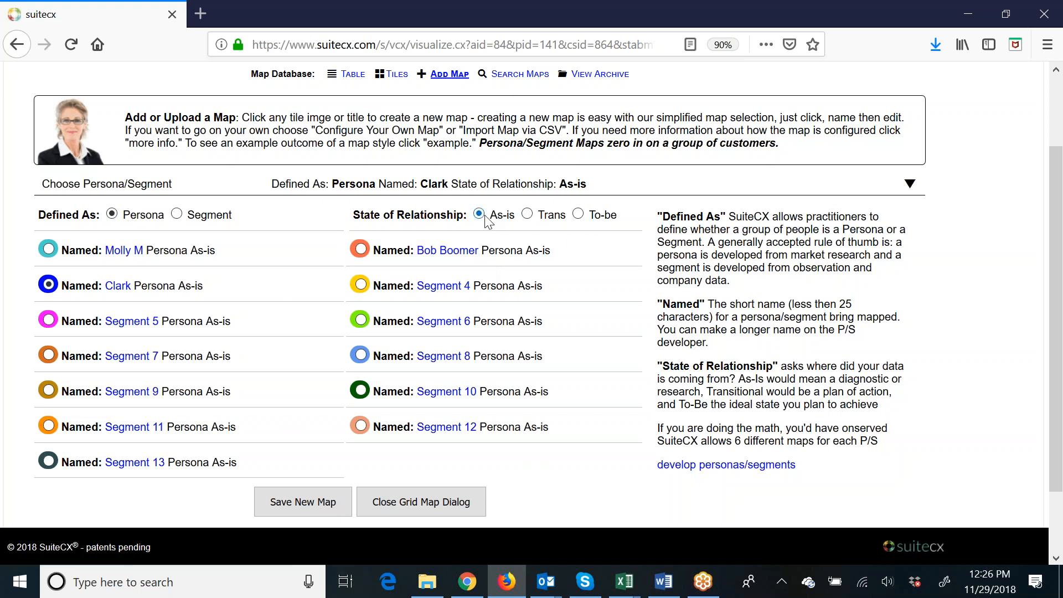
{"action": "left_click", "coordinate": [304, 515]}
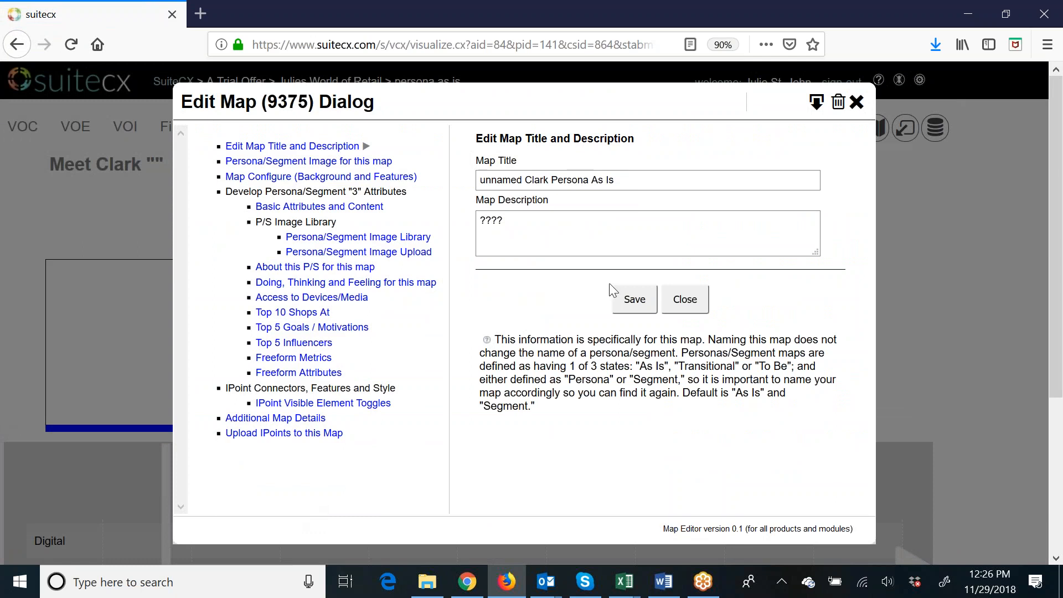
Replace the map title with the persona's full name and clear the placeholder map description.
{"action": "left_click_drag", "start_coordinate": [637, 181], "coordinate": [236, 137]}
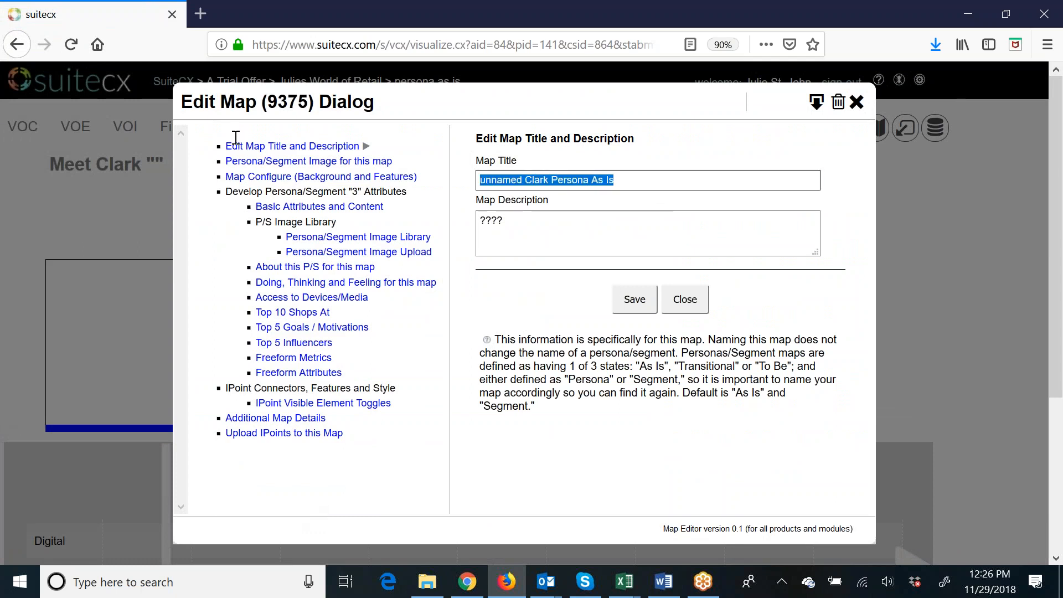
{"action": "type", "text": "Clark And"}
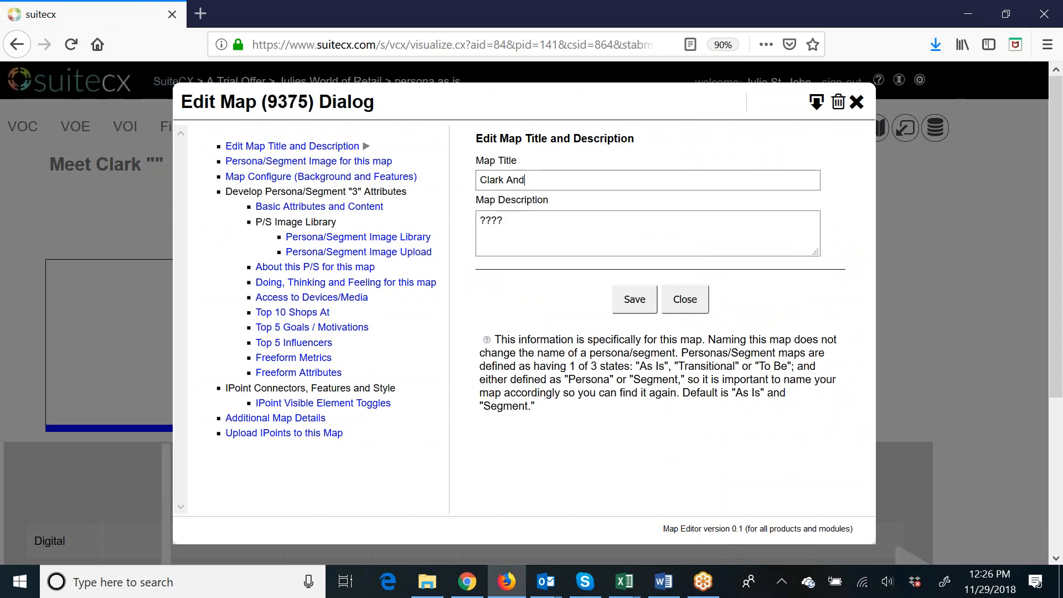
{"action": "type", "text": "rewsf"}
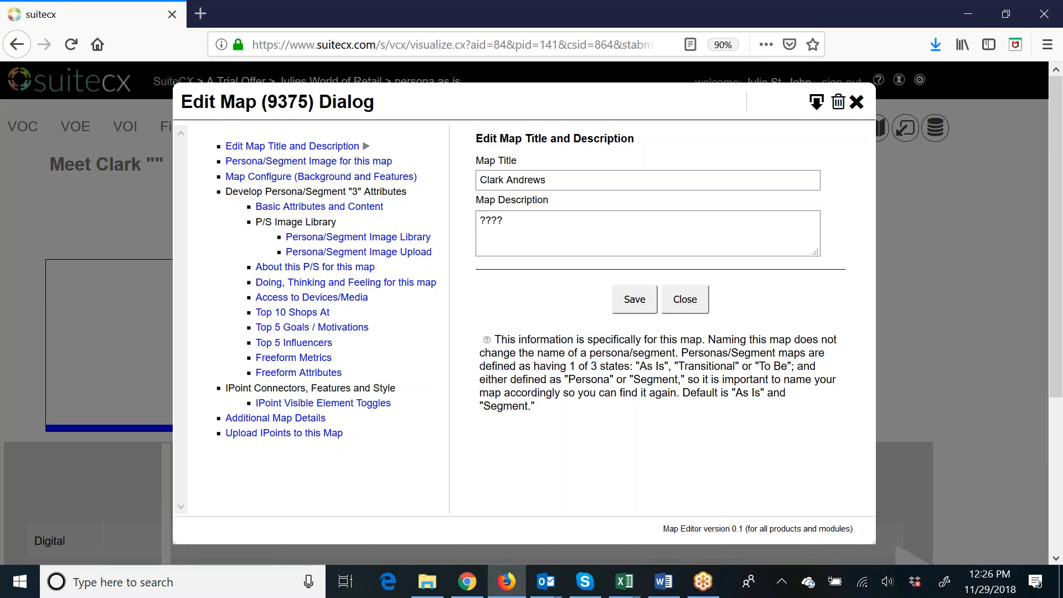
{"action": "key", "text": "Tab"}
{"action": "key", "text": "BackSpace"}
{"action": "key", "text": "BackSpace"}
{"action": "type", "text": "H"}
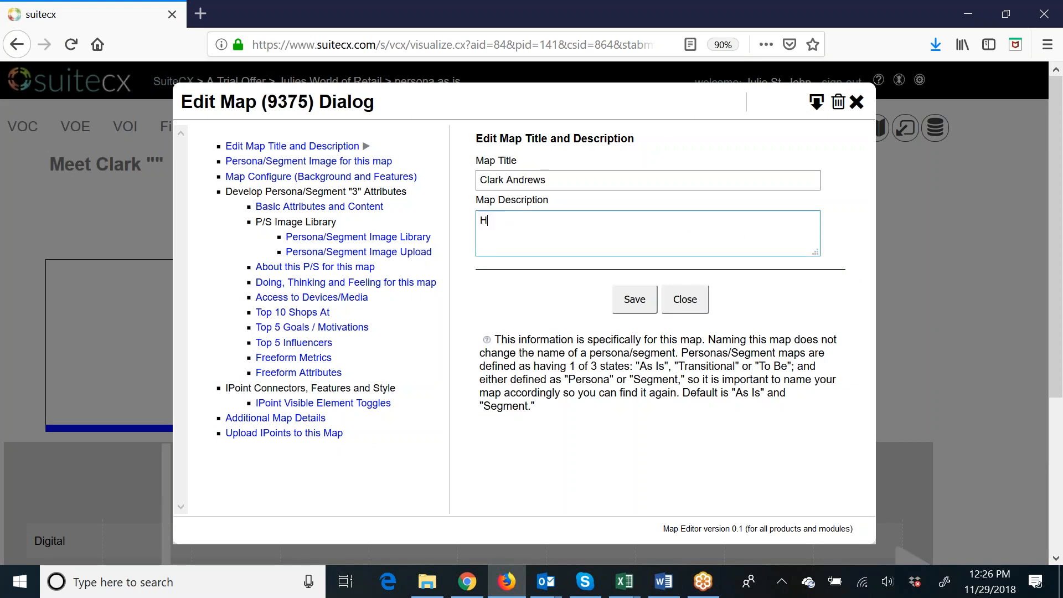
{"action": "type", "text": "e is a software developer"}
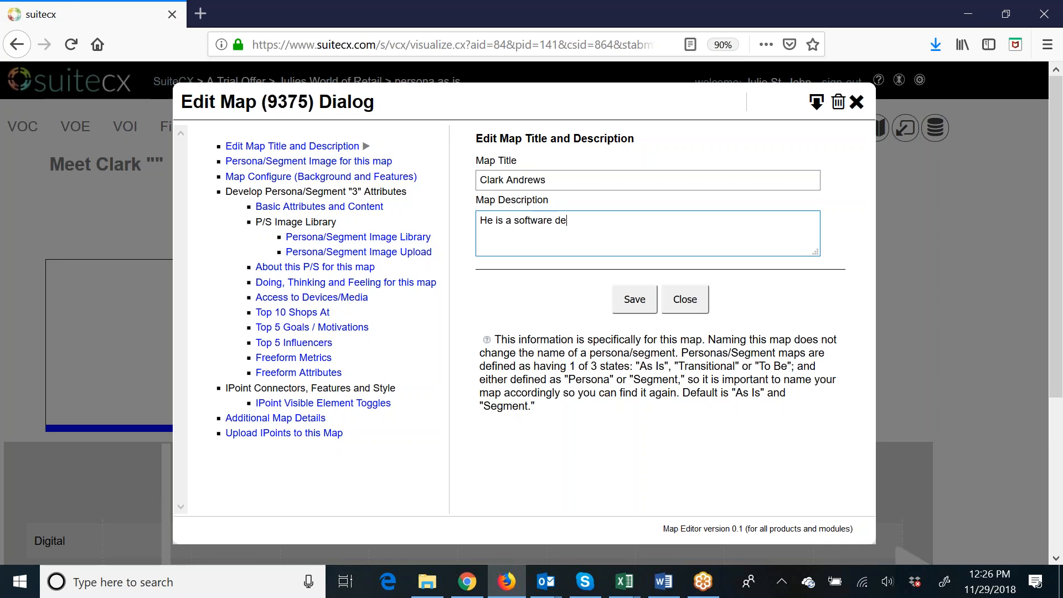
{"action": "key", "text": "BackSpace"}
{"action": "key", "text": "BackSpace"}
{"action": "key", "text": "BackSpace"}
{"action": "key", "text": "BackSpace"}
{"action": "key", "text": "BackSpace"}
{"action": "key", "text": "BackSpace"}
{"action": "key", "text": "BackSpace"}
{"action": "key", "text": "BackSpace"}
{"action": "key", "text": "BackSpace"}
{"action": "key", "text": "BackSpace"}
{"action": "key", "text": "BackSpace"}
{"action": "key", "text": "BackSpace"}
{"action": "key", "text": "BackSpace"}
{"action": "key", "text": "BackSpace"}
{"action": "key", "text": "BackSpace"}
{"action": "key", "text": "BackSpace"}
{"action": "key", "text": "BackSpace"}
{"action": "key", "text": "BackSpace"}
{"action": "key", "text": "BackSpace"}
{"action": "key", "text": "BackSpace"}
Enter "Persona map, current state for" plus the persona's first name as the map description, and save it.
{"action": "type", "text": "Persona map, current state for Clark"}
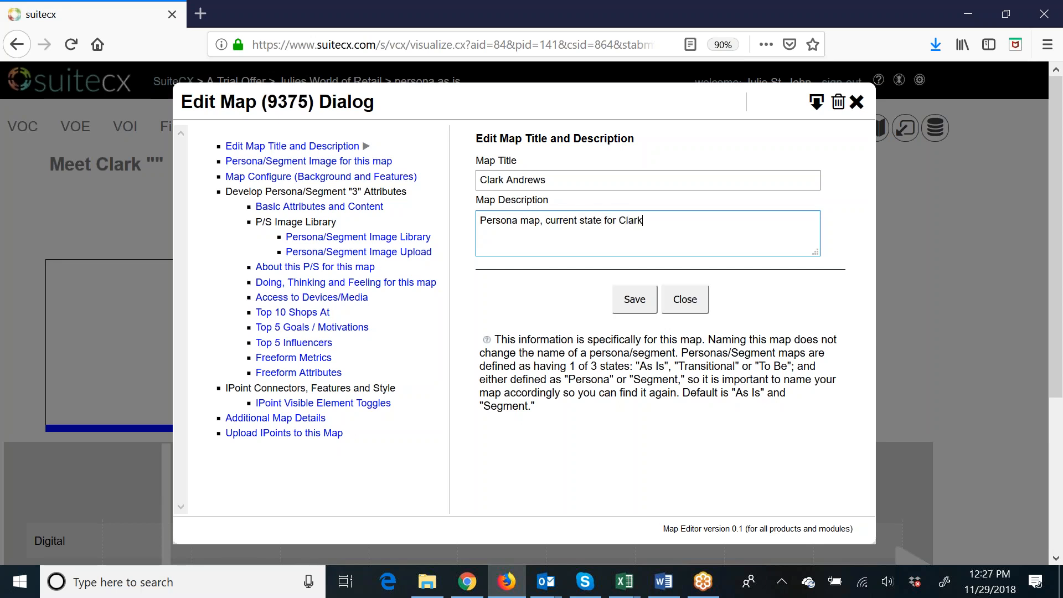
{"action": "left_click", "coordinate": [646, 306]}
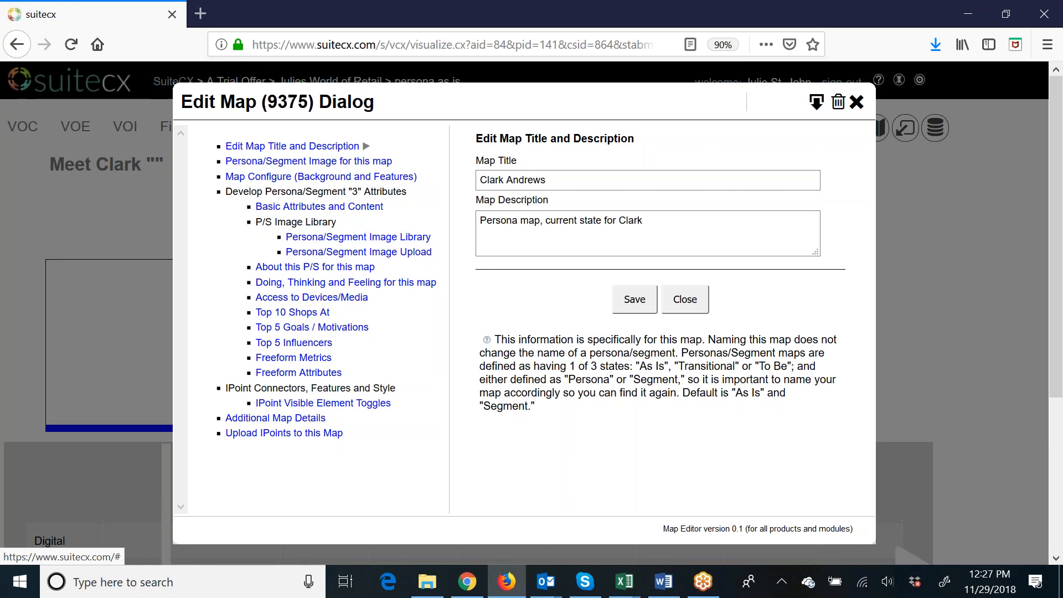
Set the map's persona image to the smiling young man in the purple cardigan and save it.
{"action": "left_click", "coordinate": [324, 162]}
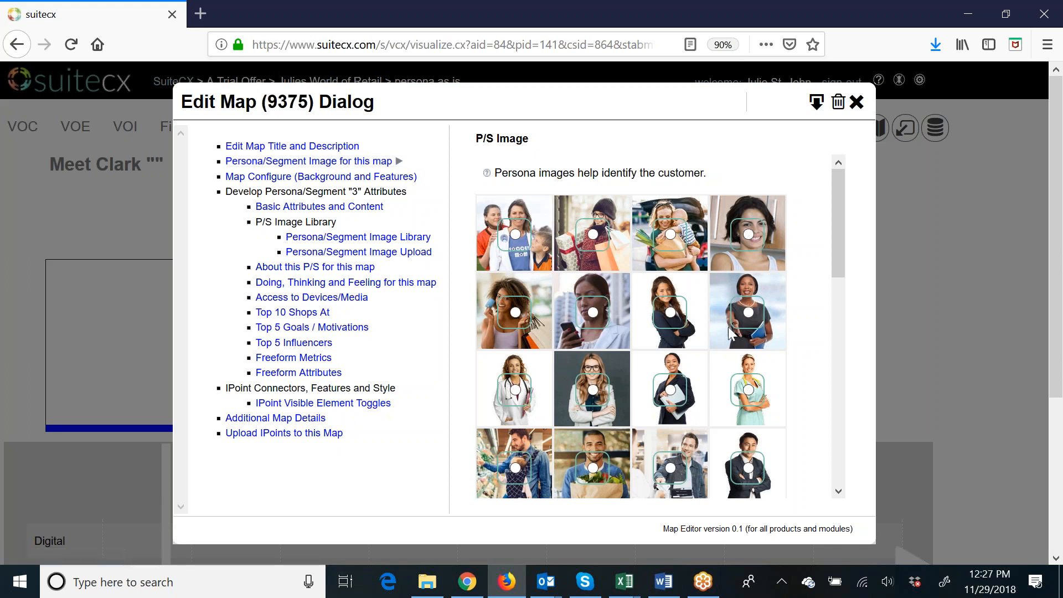
{"action": "scroll", "coordinate": [690, 325], "scroll_direction": "down", "scroll_amount": 1}
{"action": "scroll", "coordinate": [688, 320], "scroll_direction": "down", "scroll_amount": 5}
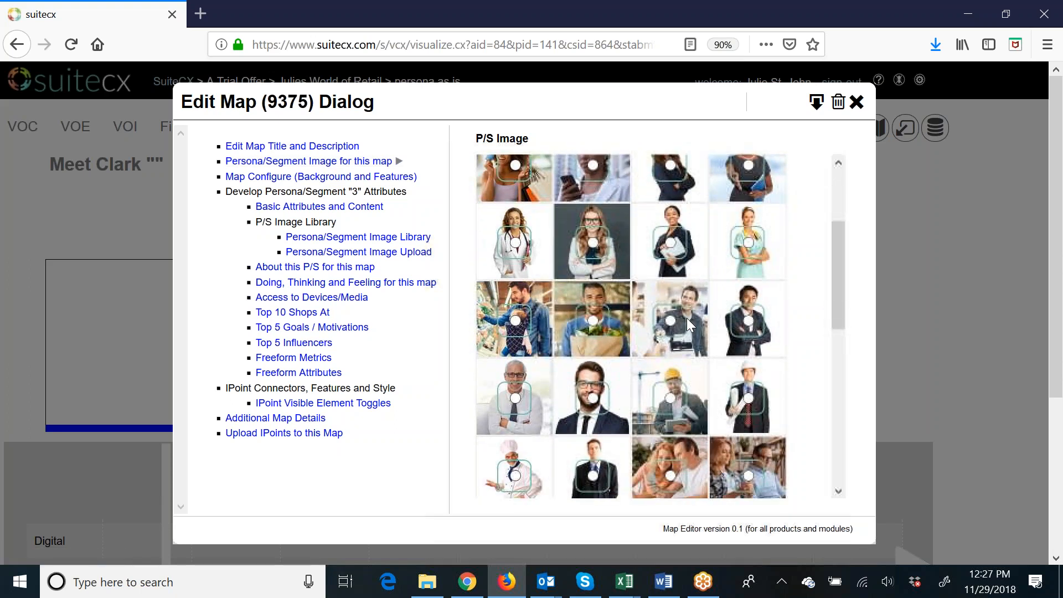
{"action": "scroll", "coordinate": [687, 320], "scroll_direction": "down", "scroll_amount": 3}
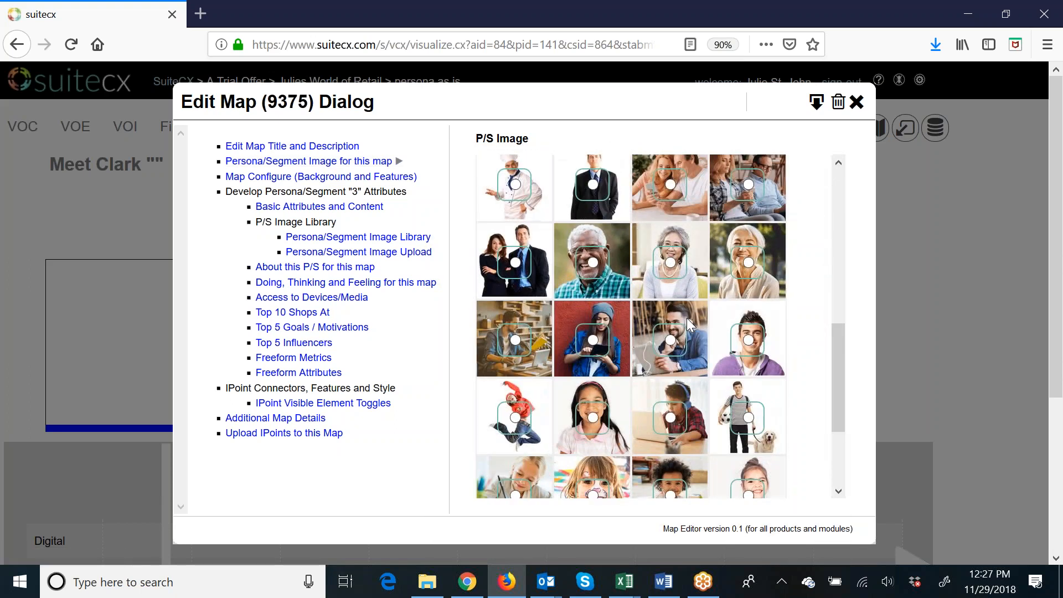
{"action": "scroll", "coordinate": [686, 319], "scroll_direction": "down", "scroll_amount": 3}
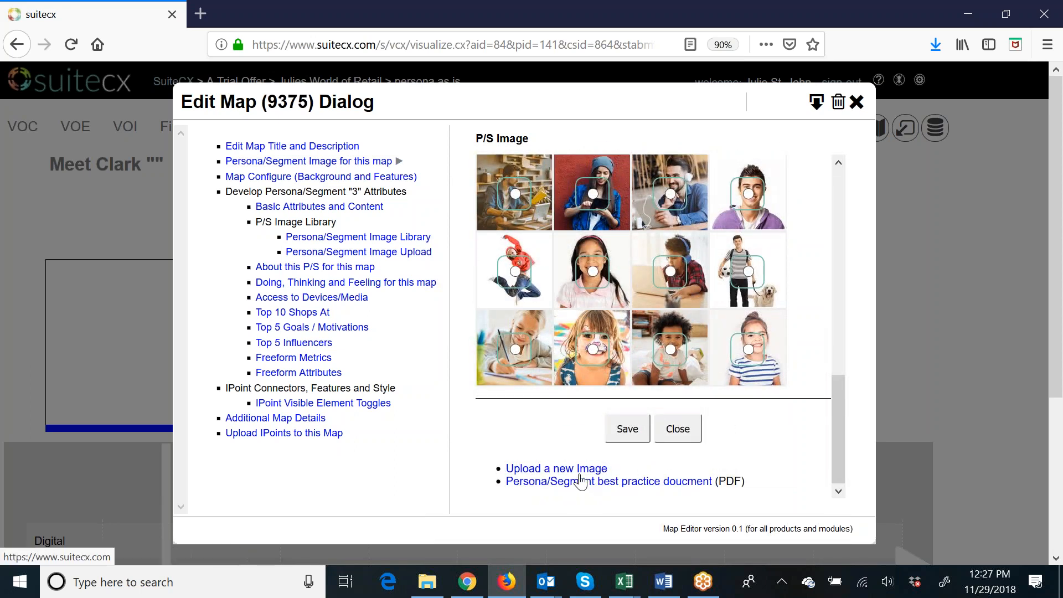
{"action": "scroll", "coordinate": [720, 426], "scroll_direction": "up", "scroll_amount": 1}
{"action": "left_click", "coordinate": [749, 269]}
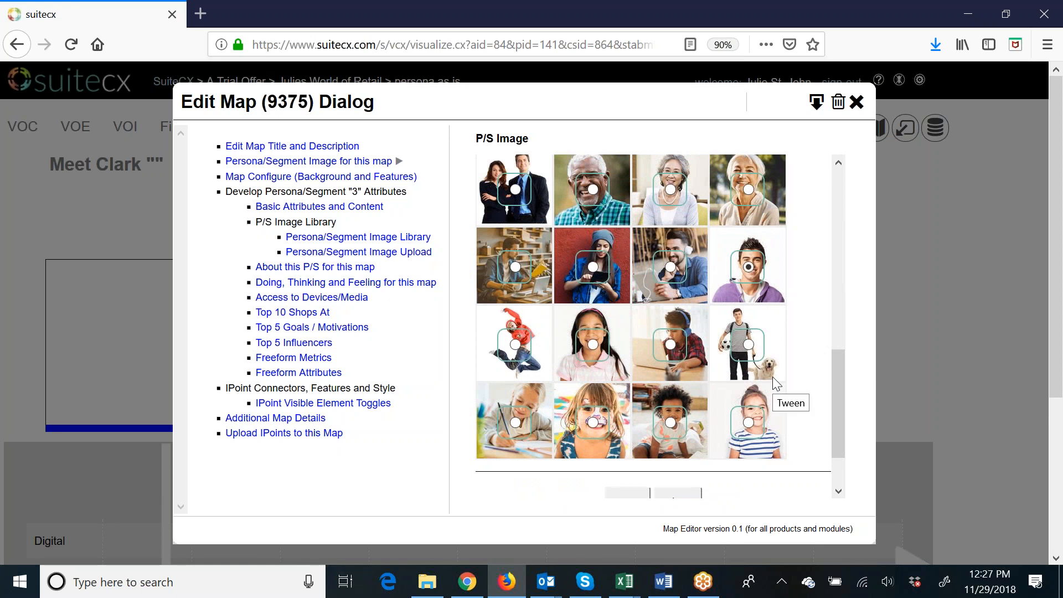
{"action": "scroll", "coordinate": [774, 381], "scroll_direction": "down", "scroll_amount": 2}
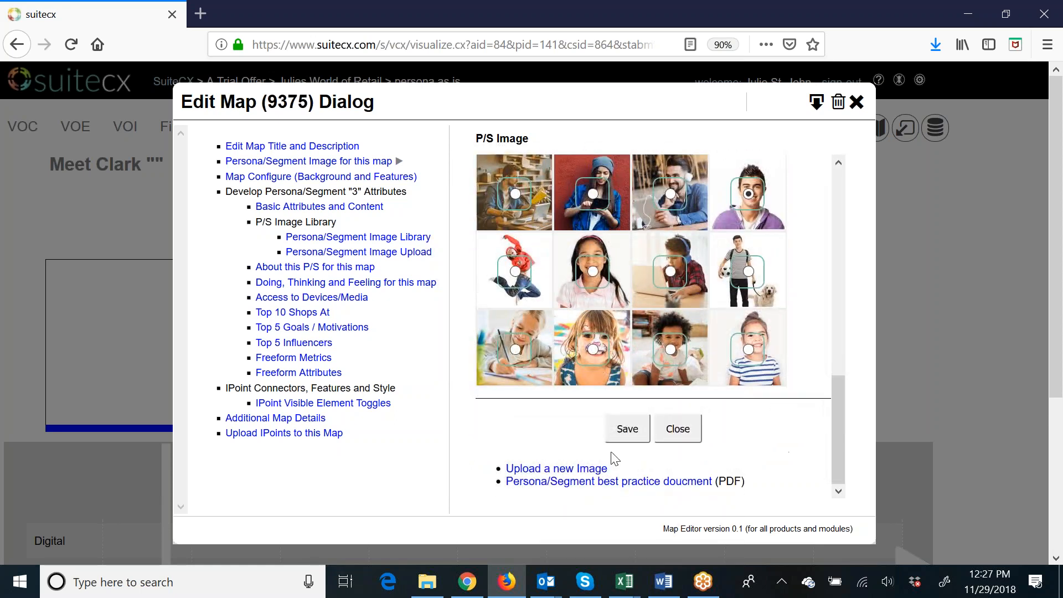
{"action": "left_click", "coordinate": [626, 432]}
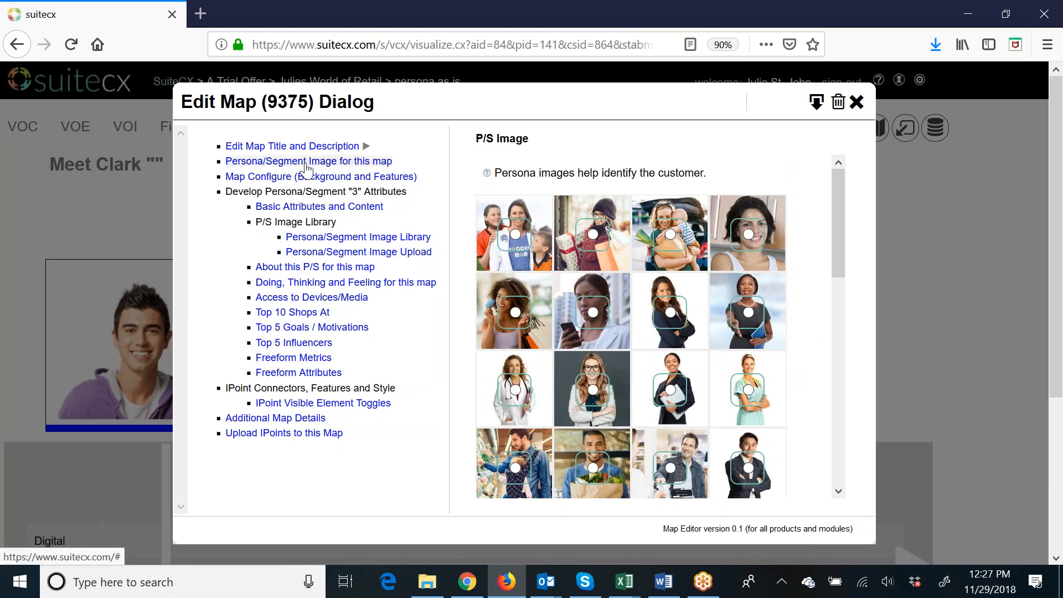
Review the map configuration options for background, themes, digital, analog and lifecycle.
{"action": "left_click", "coordinate": [305, 180]}
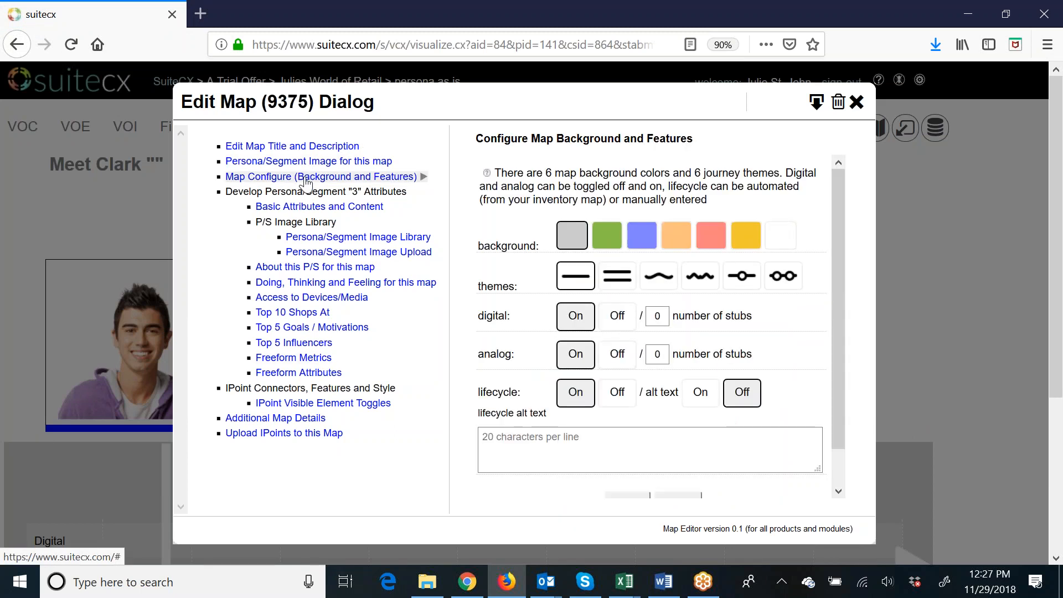
{"action": "scroll", "coordinate": [307, 183], "scroll_direction": "down", "scroll_amount": 3}
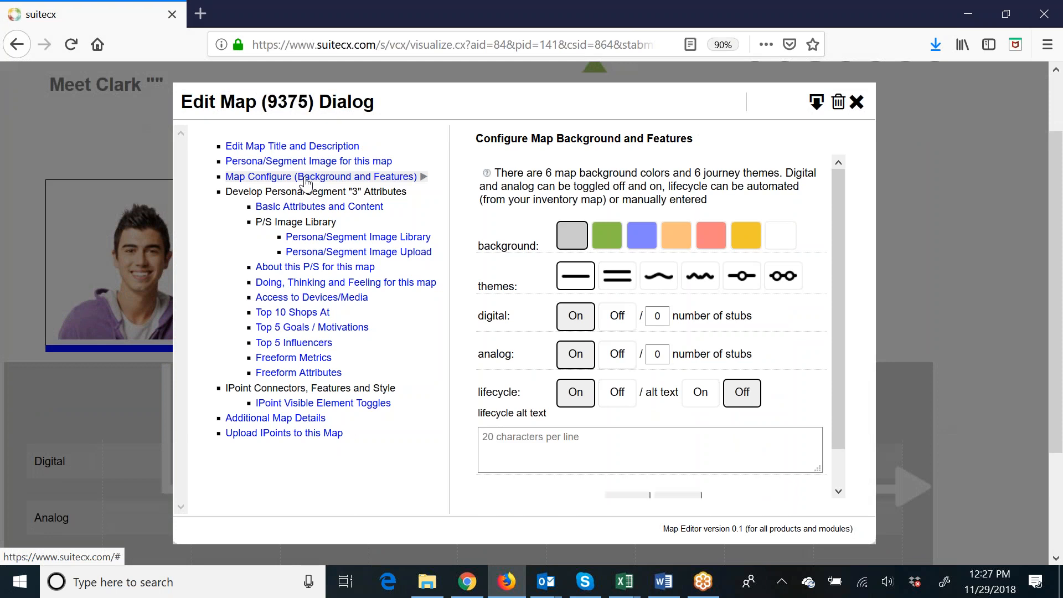
{"action": "scroll", "coordinate": [842, 311], "scroll_direction": "down", "scroll_amount": 2}
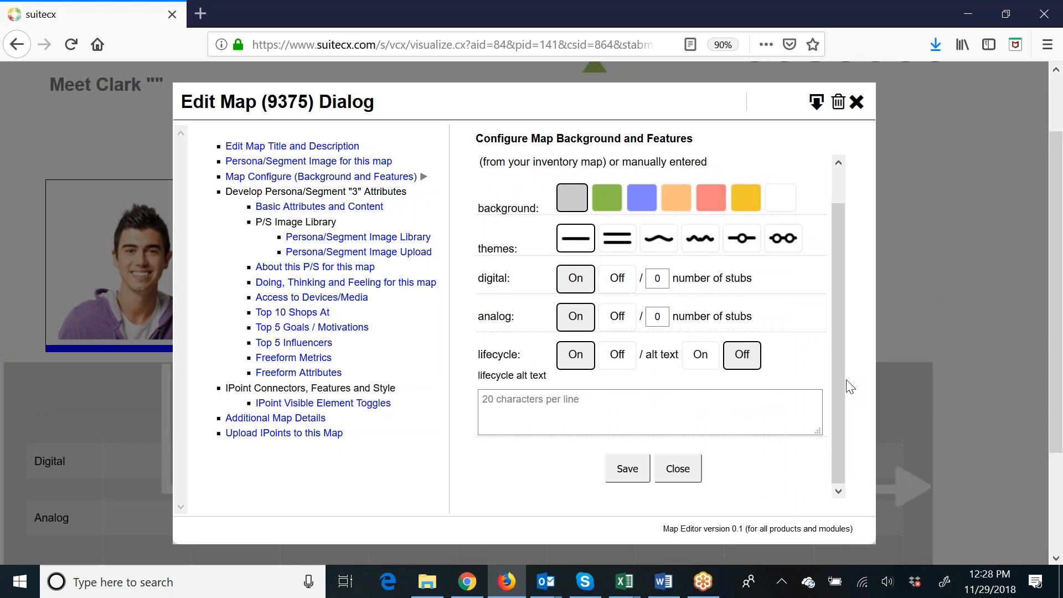
{"action": "left_click_drag", "start_coordinate": [839, 383], "coordinate": [839, 340]}
{"action": "scroll", "coordinate": [719, 489], "scroll_direction": "down", "scroll_amount": 2}
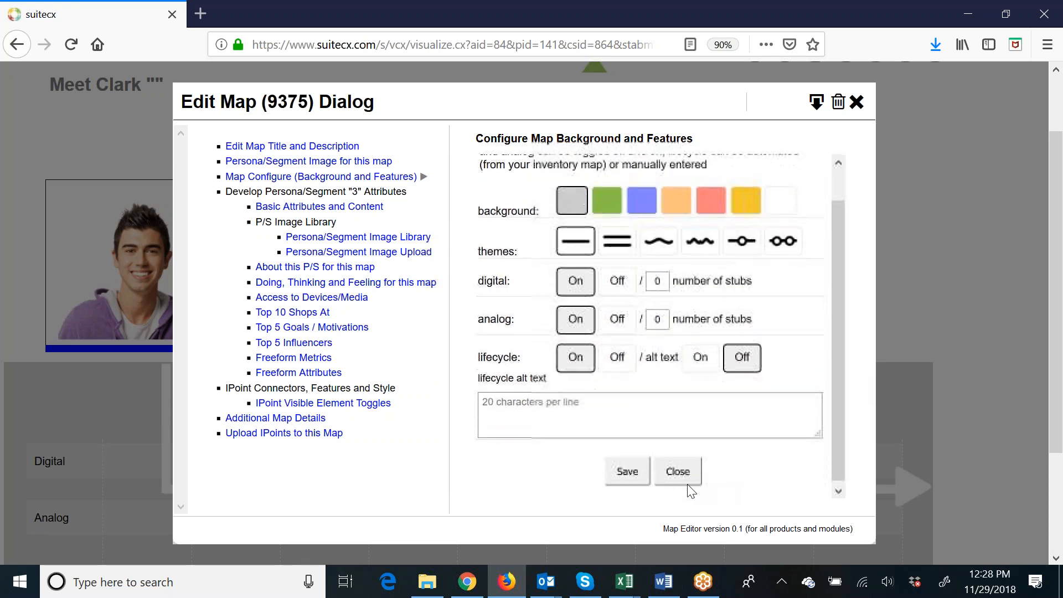
Close the map dialog and examine the persona map's journey path, digital and analog lanes and lifecycle columns.
{"action": "left_click", "coordinate": [683, 539]}
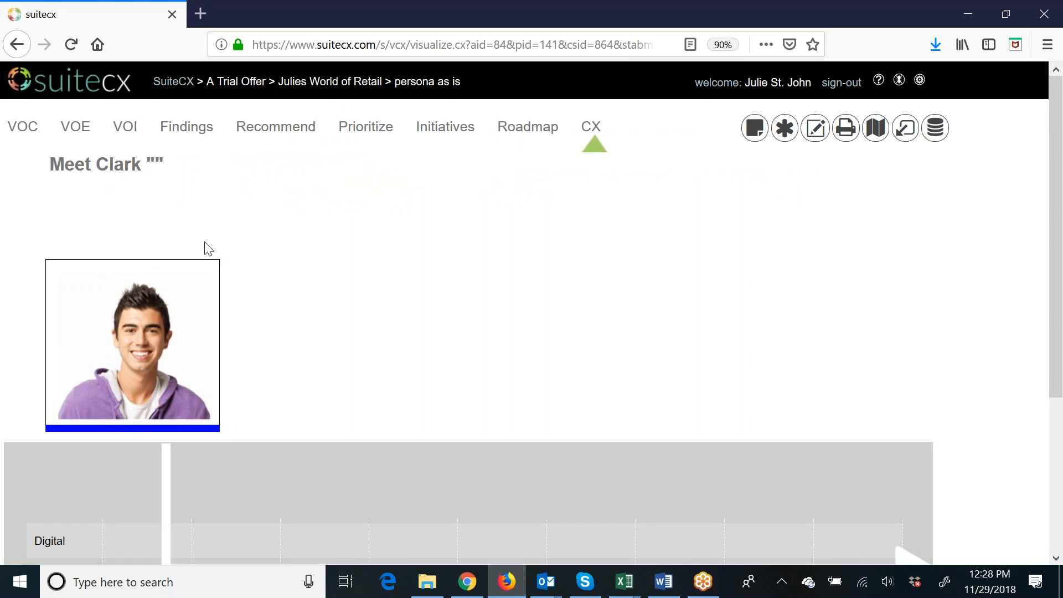
{"action": "scroll", "coordinate": [152, 262], "scroll_direction": "down", "scroll_amount": 2}
{"action": "scroll", "coordinate": [151, 261], "scroll_direction": "down", "scroll_amount": 3}
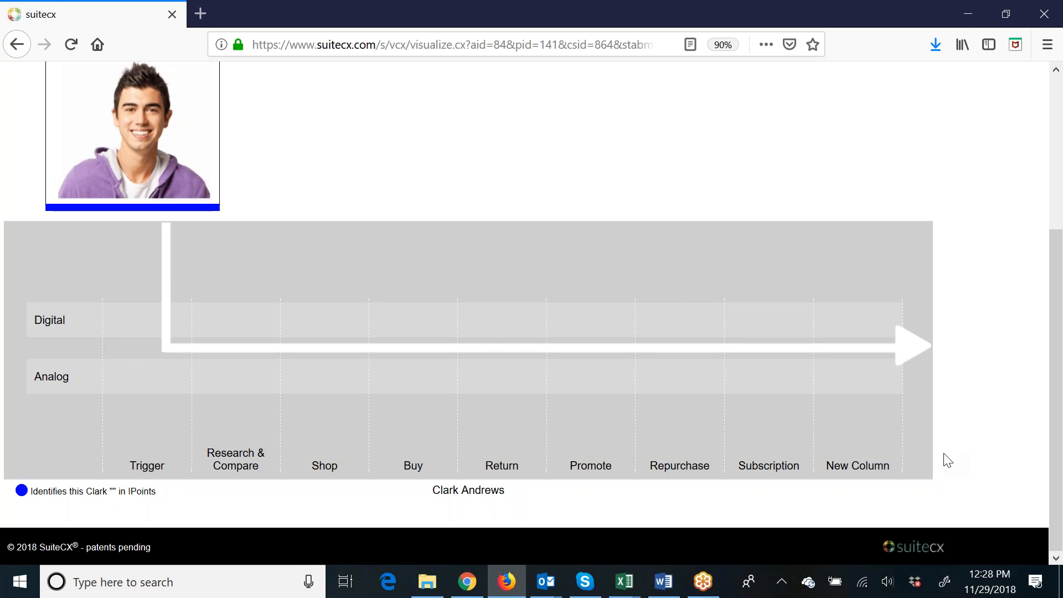
{"action": "scroll", "coordinate": [945, 460], "scroll_direction": "up", "scroll_amount": 5}
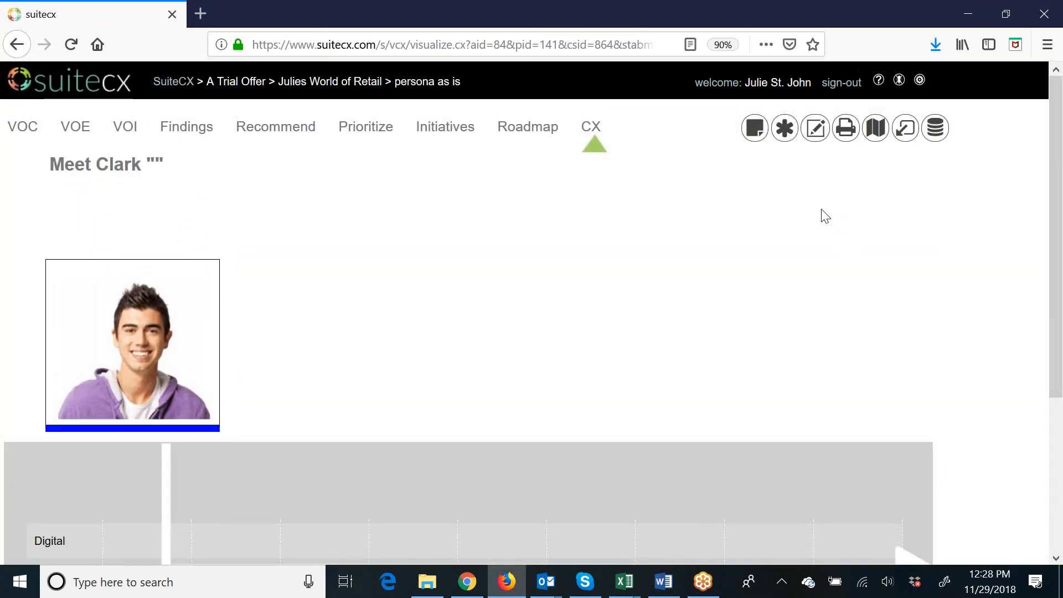
Configure the persona map with the single wavy line theme and analog turned off, save it and check the map.
{"action": "left_click", "coordinate": [817, 130]}
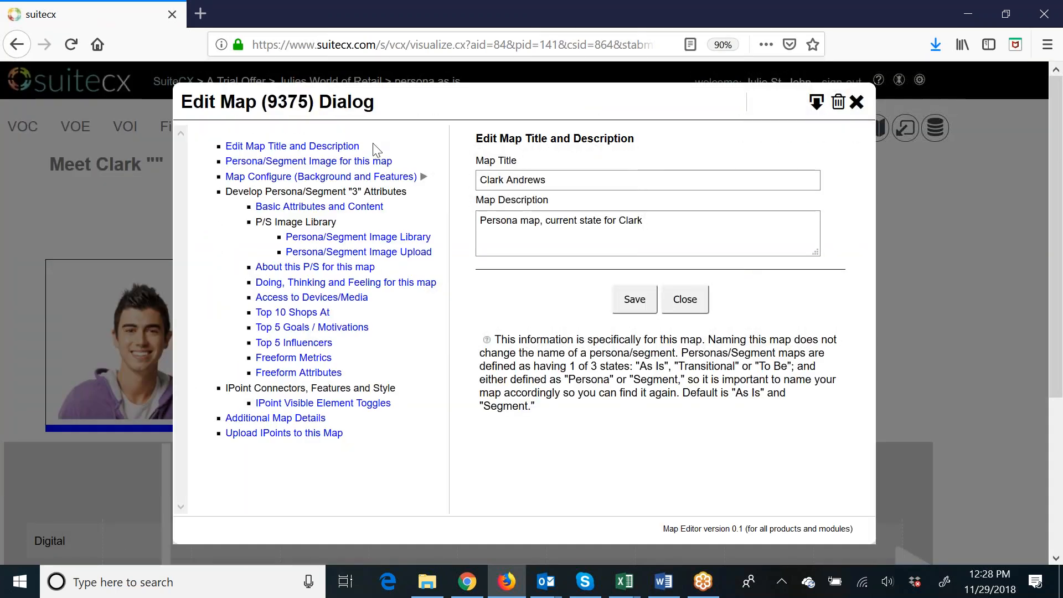
{"action": "left_click", "coordinate": [355, 179]}
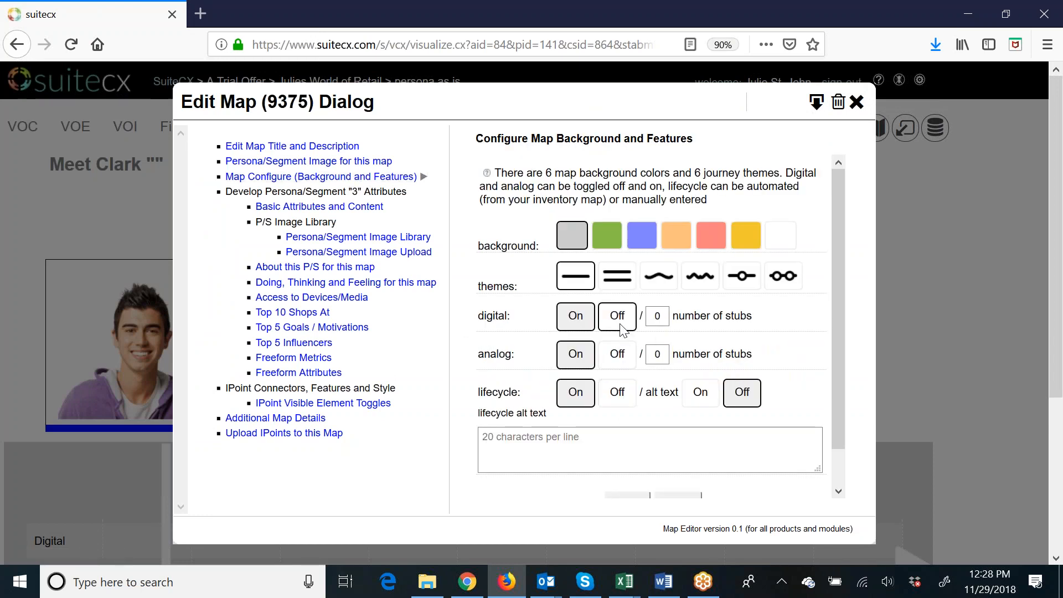
{"action": "left_click", "coordinate": [659, 285]}
{"action": "scroll", "coordinate": [660, 285], "scroll_direction": "down", "scroll_amount": 2}
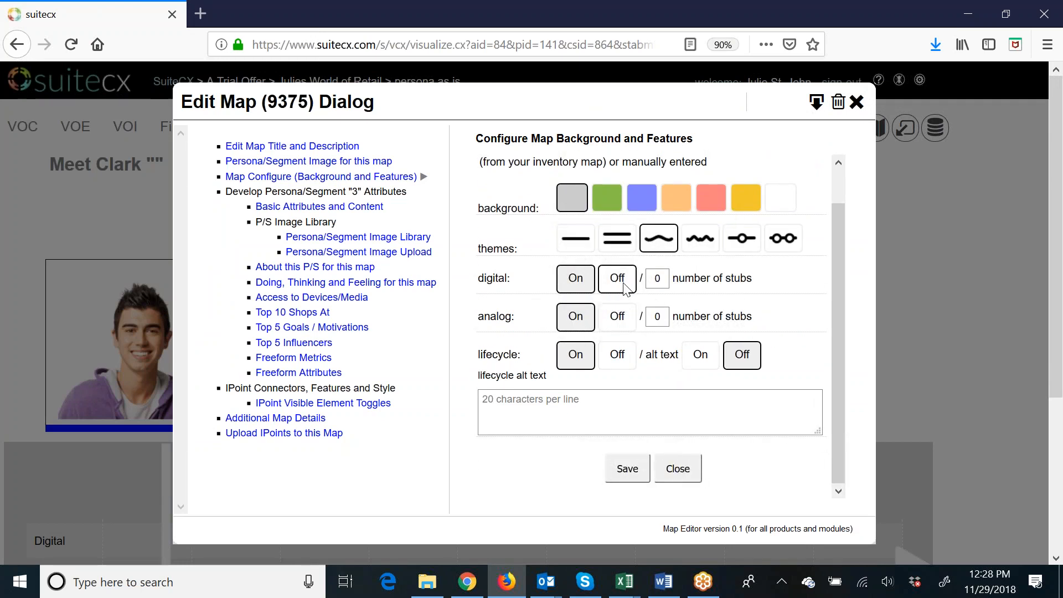
{"action": "left_click", "coordinate": [617, 316]}
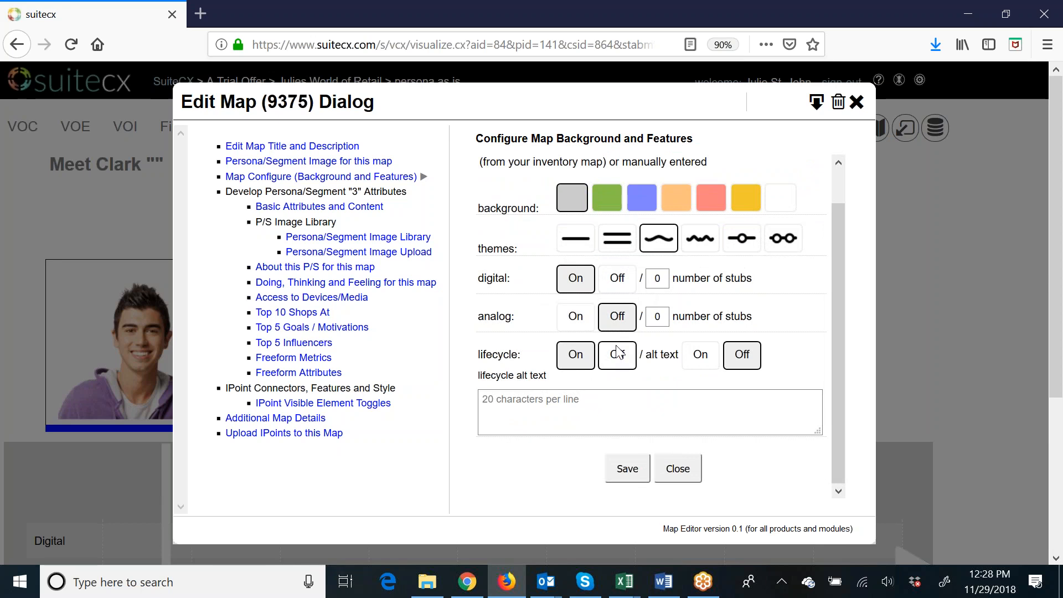
{"action": "scroll", "coordinate": [617, 353], "scroll_direction": "down", "scroll_amount": 3}
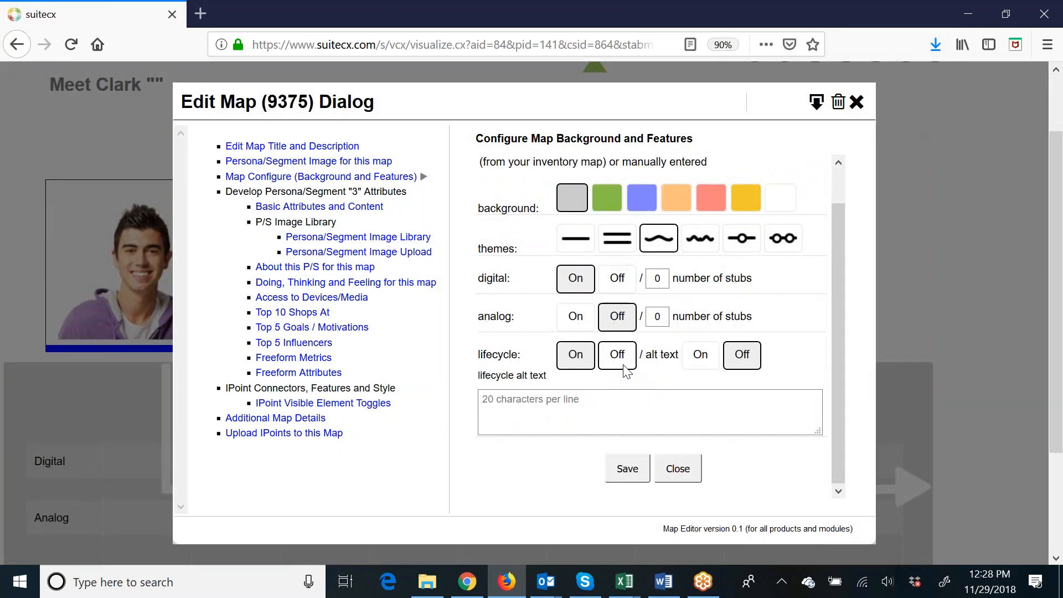
{"action": "left_click", "coordinate": [632, 475]}
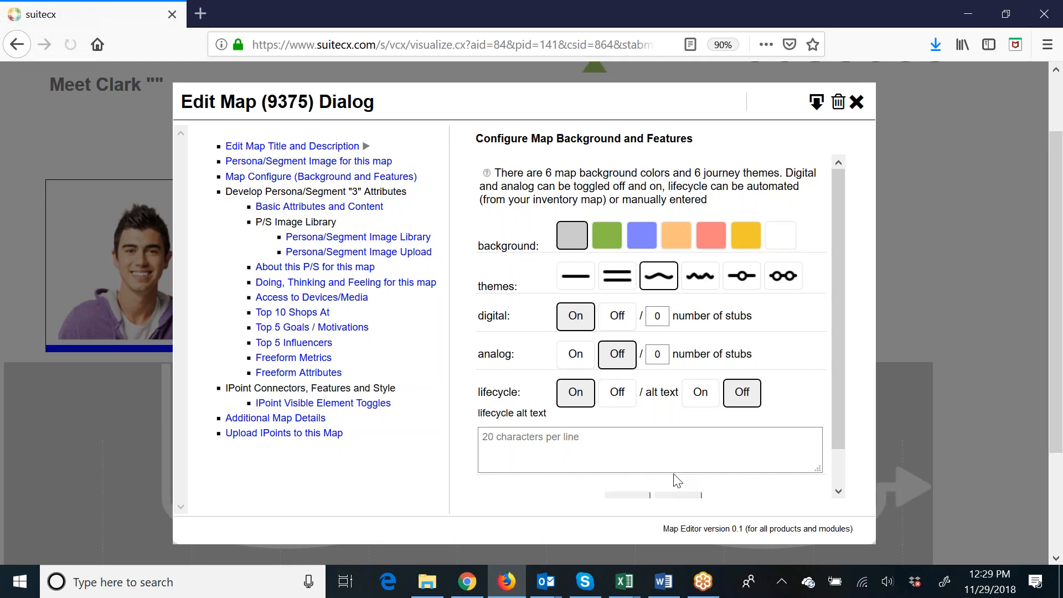
{"action": "scroll", "coordinate": [675, 475], "scroll_direction": "down", "scroll_amount": 2}
{"action": "left_click", "coordinate": [674, 473]}
{"action": "scroll", "coordinate": [673, 473], "scroll_direction": "down", "scroll_amount": 3}
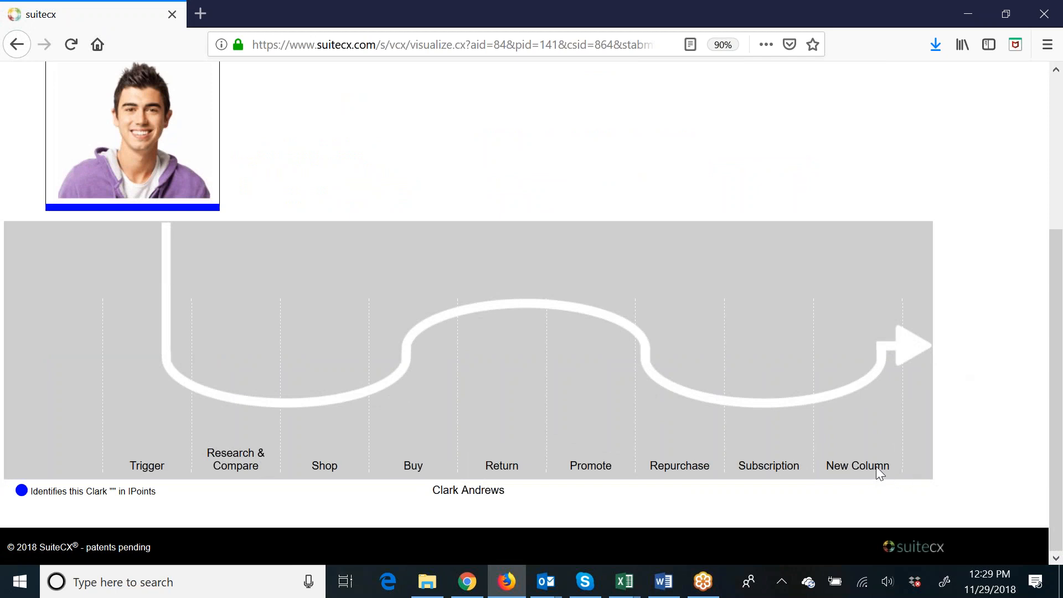
{"action": "scroll", "coordinate": [876, 467], "scroll_direction": "up", "scroll_amount": 4}
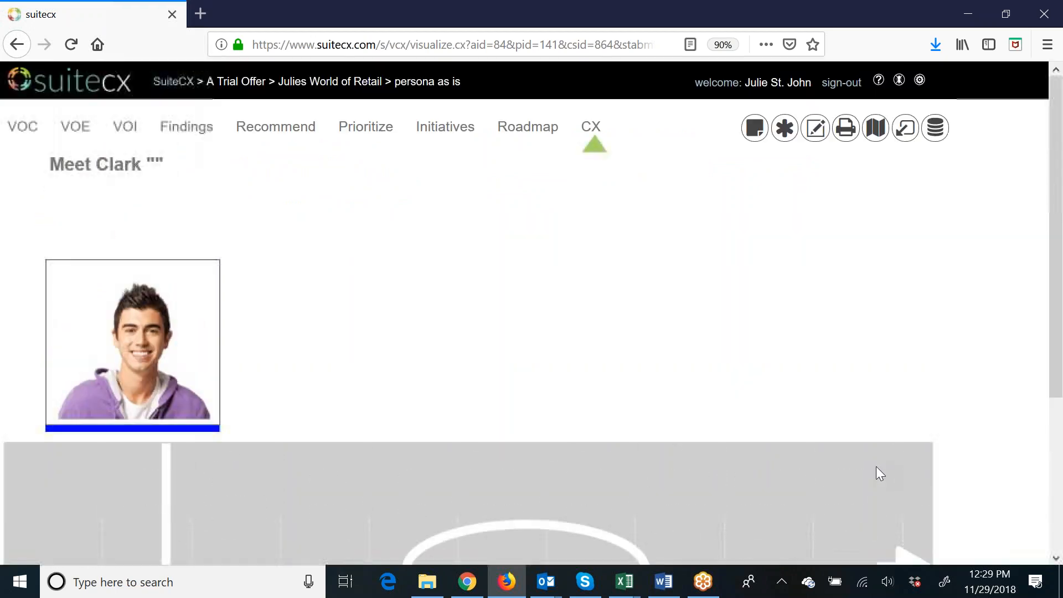
Delete the column named New Column from the IPoints by Department inventory map.
{"action": "left_click", "coordinate": [590, 132]}
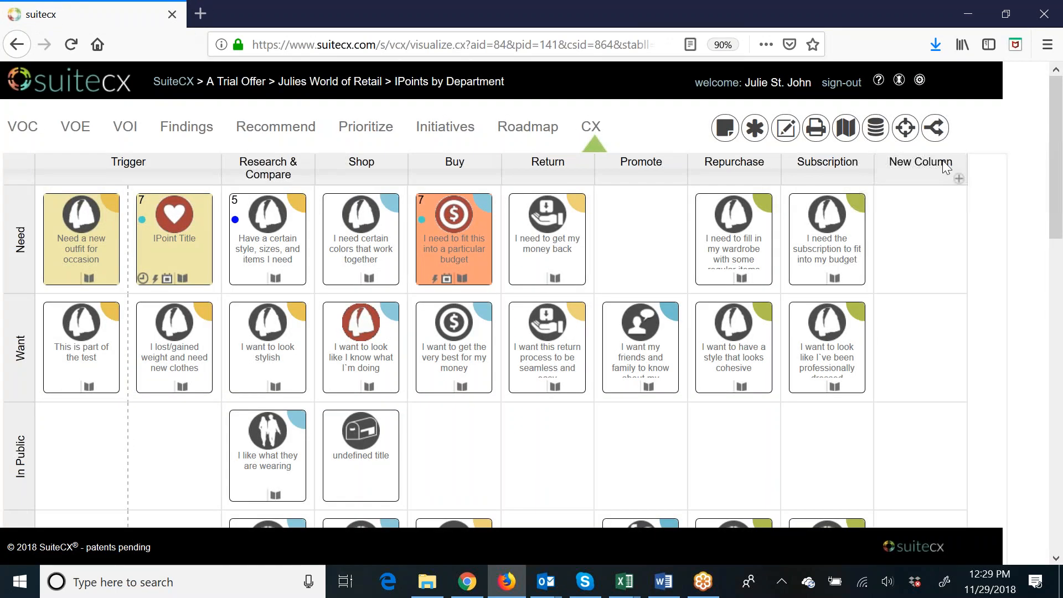
{"action": "scroll", "coordinate": [904, 368], "scroll_direction": "down", "scroll_amount": 12}
{"action": "scroll", "coordinate": [928, 437], "scroll_direction": "down", "scroll_amount": 3}
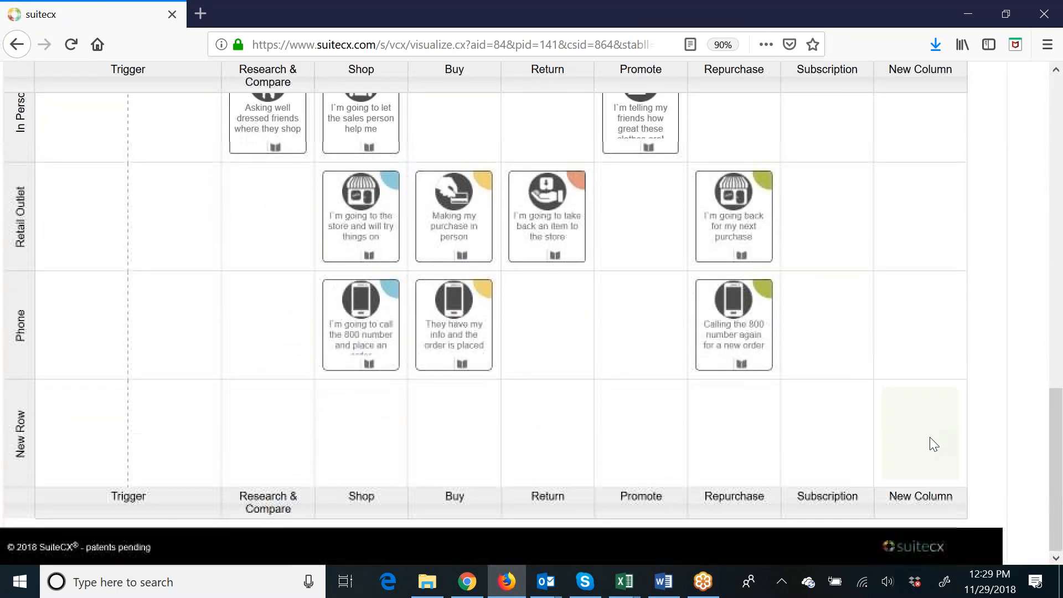
{"action": "scroll", "coordinate": [928, 437], "scroll_direction": "up", "scroll_amount": 10}
{"action": "scroll", "coordinate": [930, 420], "scroll_direction": "up", "scroll_amount": 5}
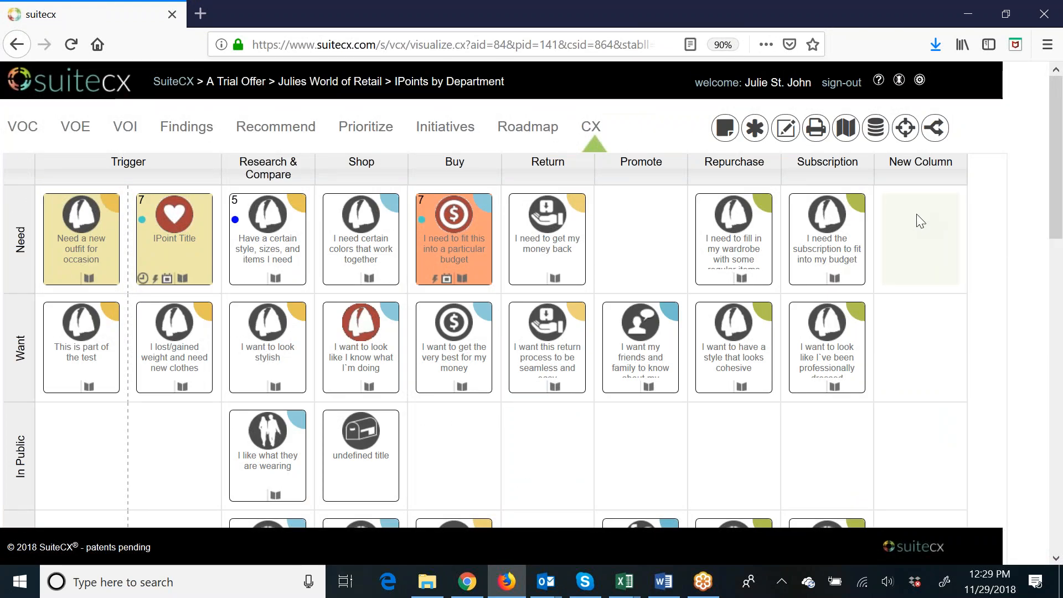
{"action": "left_click", "coordinate": [786, 128]}
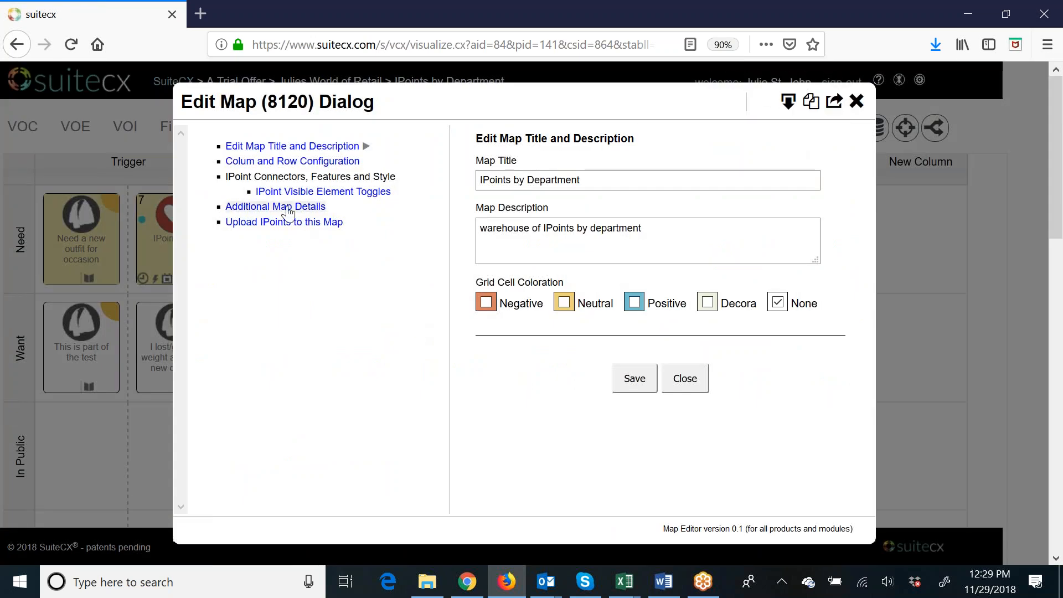
{"action": "left_click", "coordinate": [303, 165]}
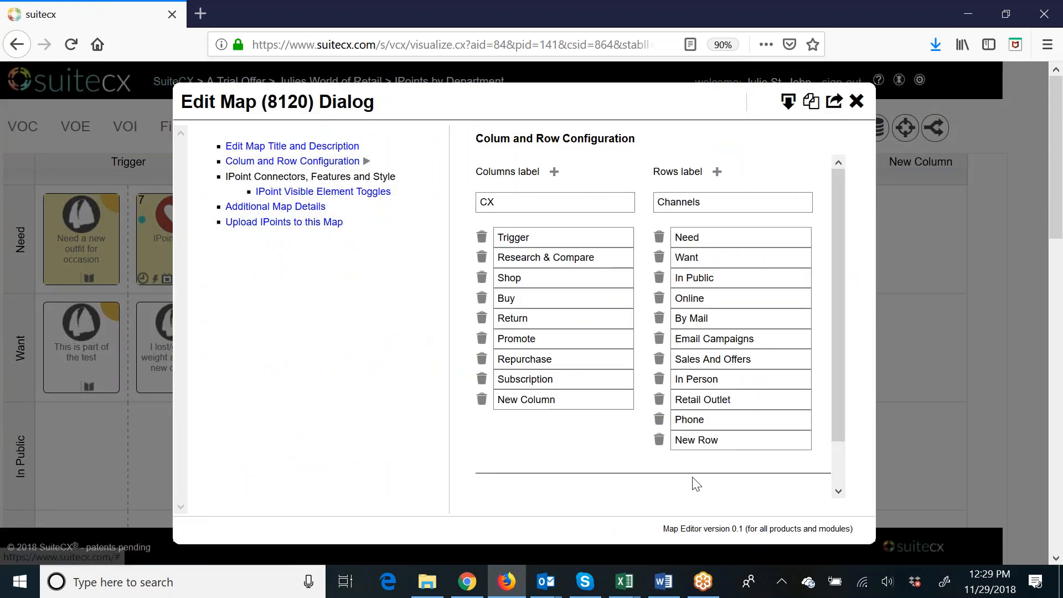
{"action": "left_click", "coordinate": [481, 406]}
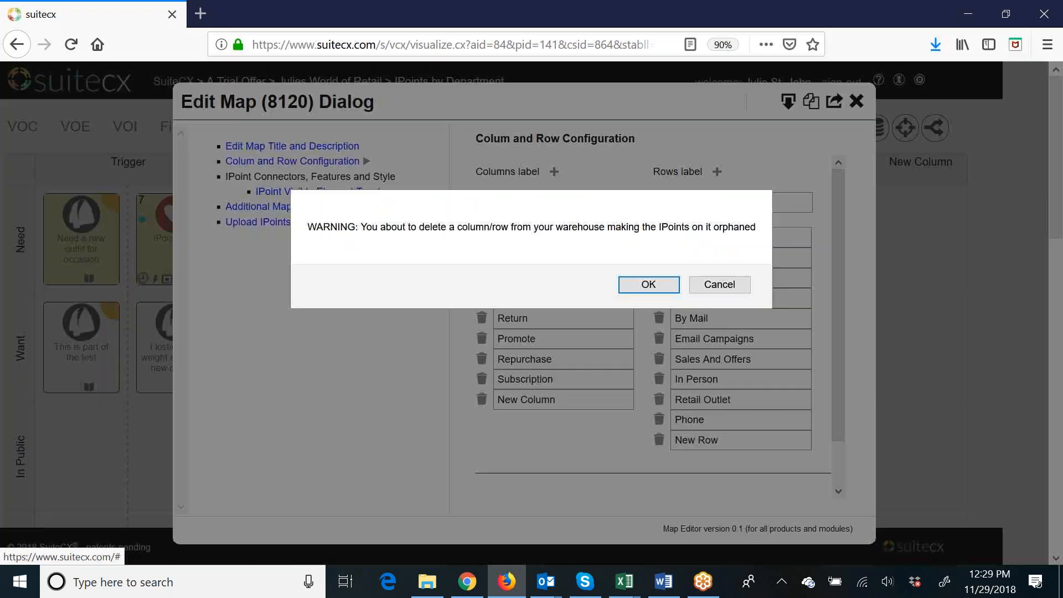
{"action": "left_click", "coordinate": [648, 284]}
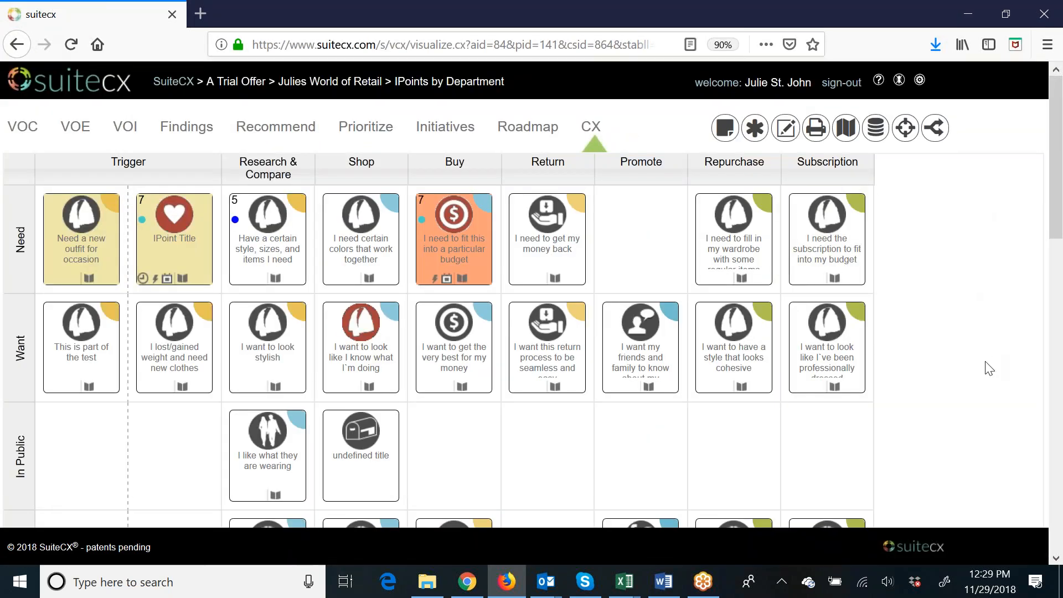
{"action": "scroll", "coordinate": [952, 406], "scroll_direction": "down", "scroll_amount": 7}
{"action": "scroll", "coordinate": [952, 406], "scroll_direction": "up", "scroll_amount": 10}
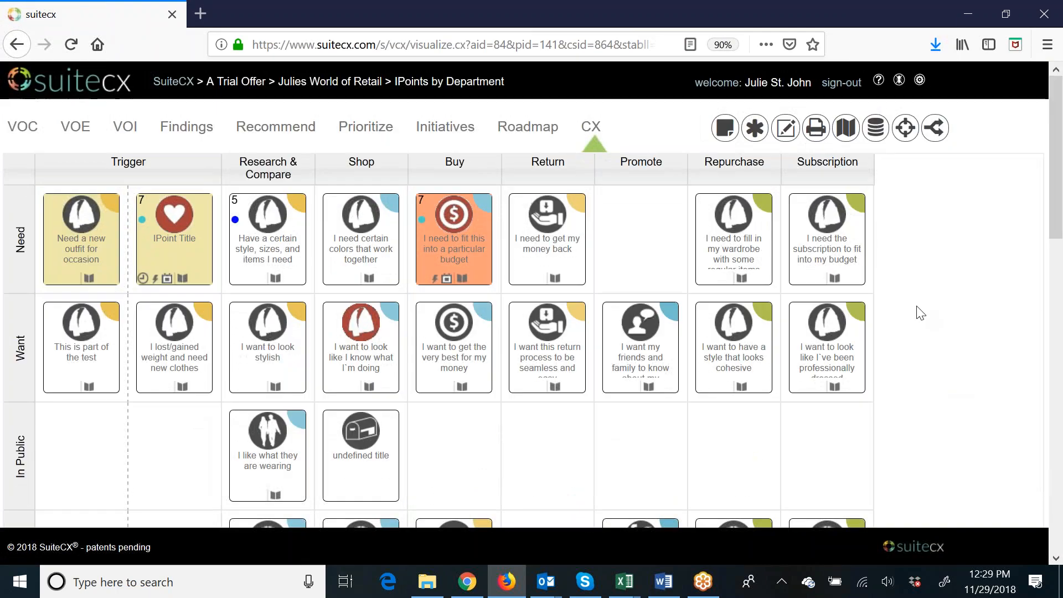
In the IPoint database's lifecycle configuration, fetch the values matching the inventory map and save them at project level.
{"action": "left_click", "coordinate": [875, 126]}
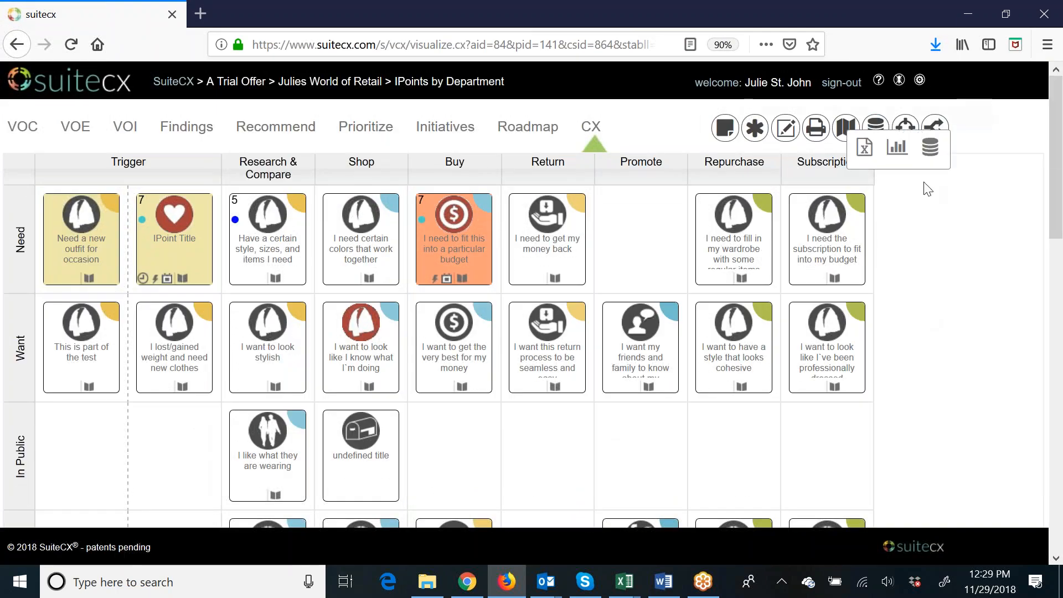
{"action": "left_click", "coordinate": [930, 147]}
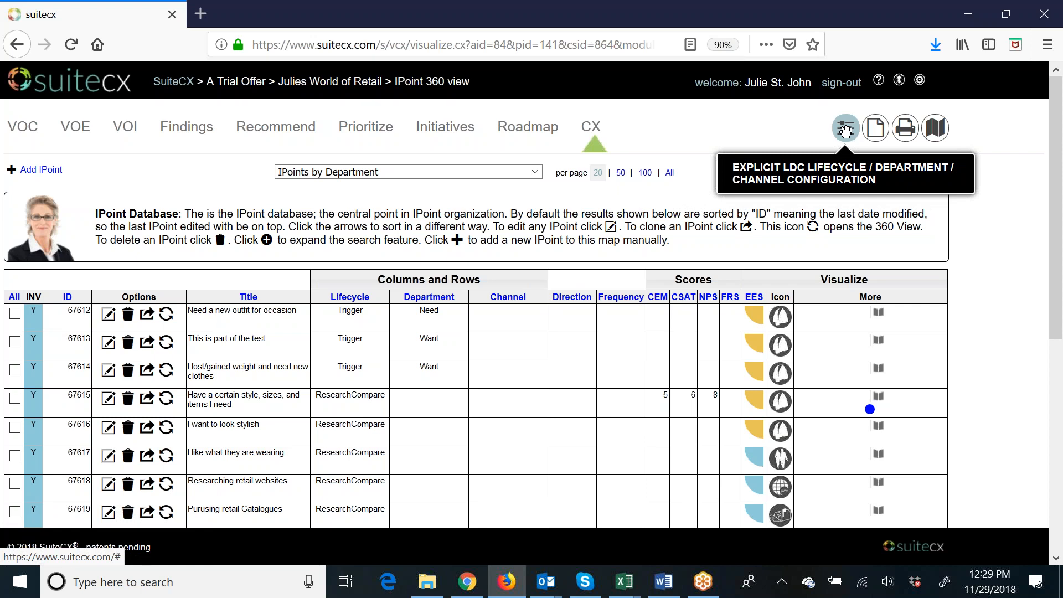
{"action": "left_click", "coordinate": [845, 130]}
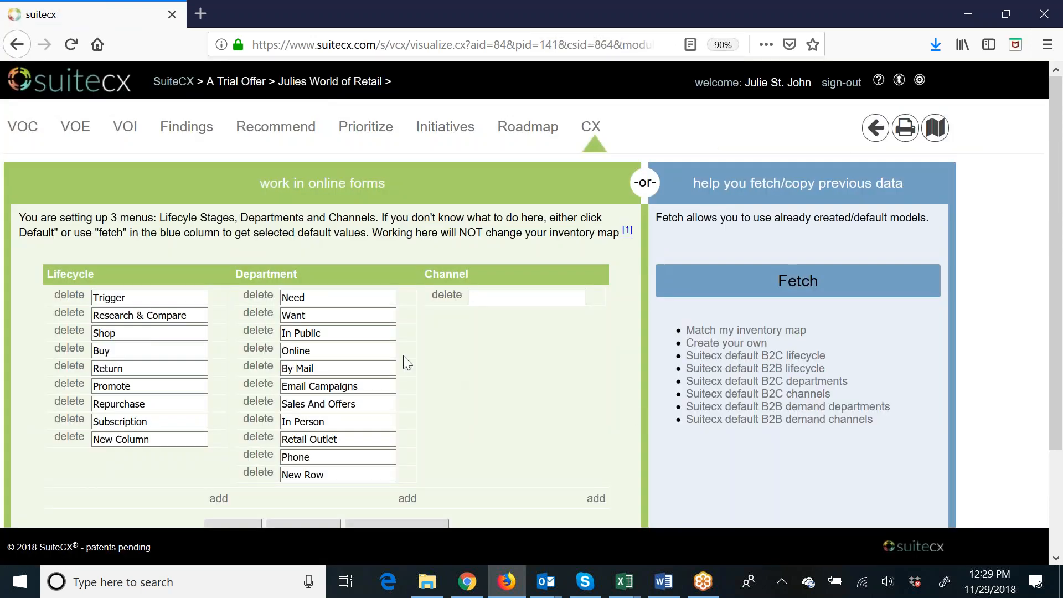
{"action": "left_click", "coordinate": [748, 331]}
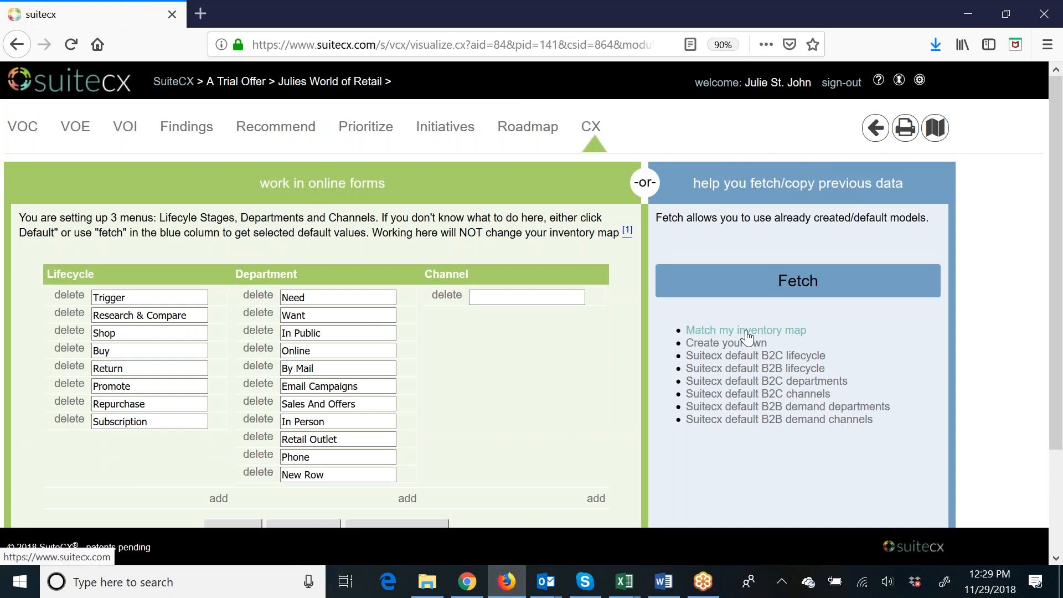
{"action": "scroll", "coordinate": [460, 364], "scroll_direction": "down", "scroll_amount": 2}
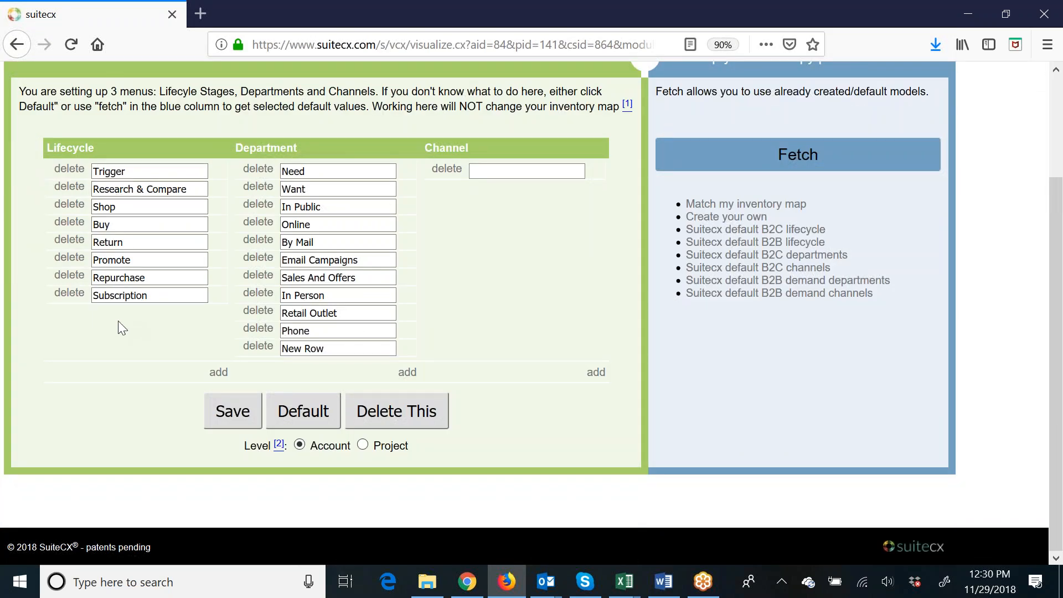
{"action": "left_click", "coordinate": [364, 446]}
{"action": "left_click", "coordinate": [238, 414]}
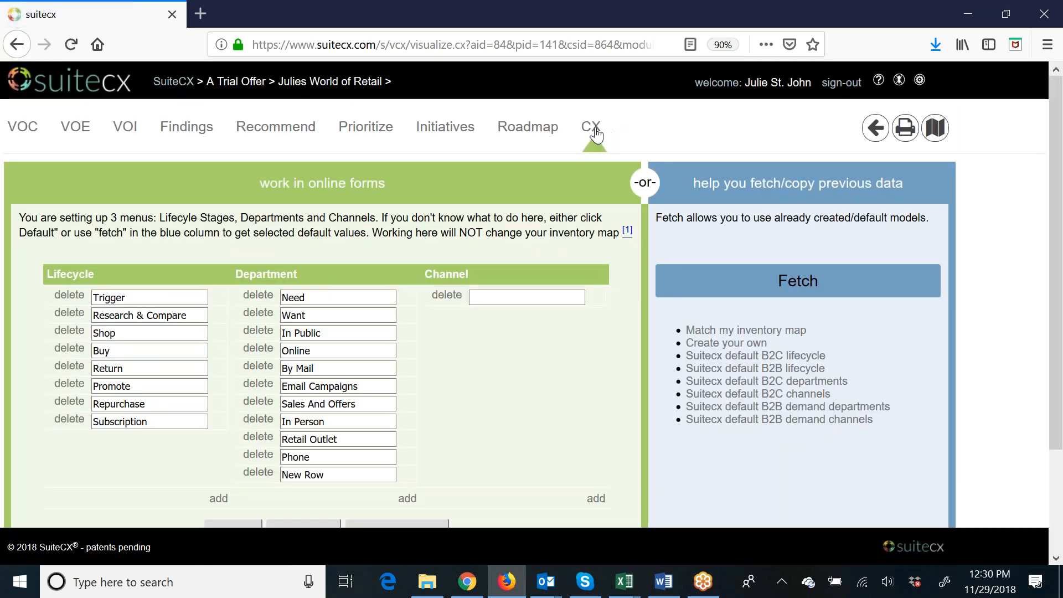
Reopen the persona map from the map database and check its lifecycle columns.
{"action": "left_click", "coordinate": [939, 131]}
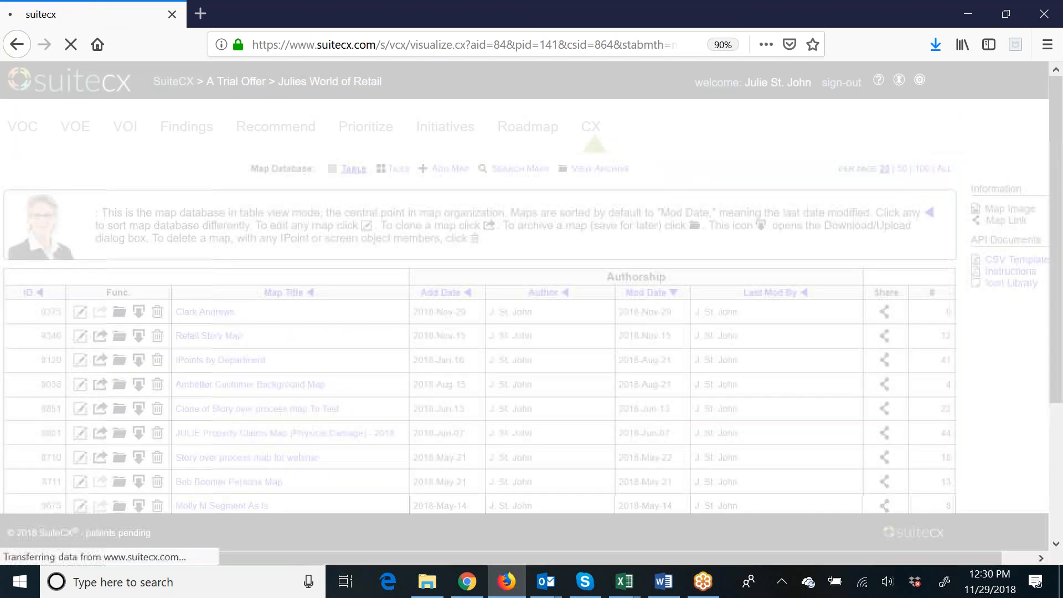
{"action": "left_click", "coordinate": [212, 316]}
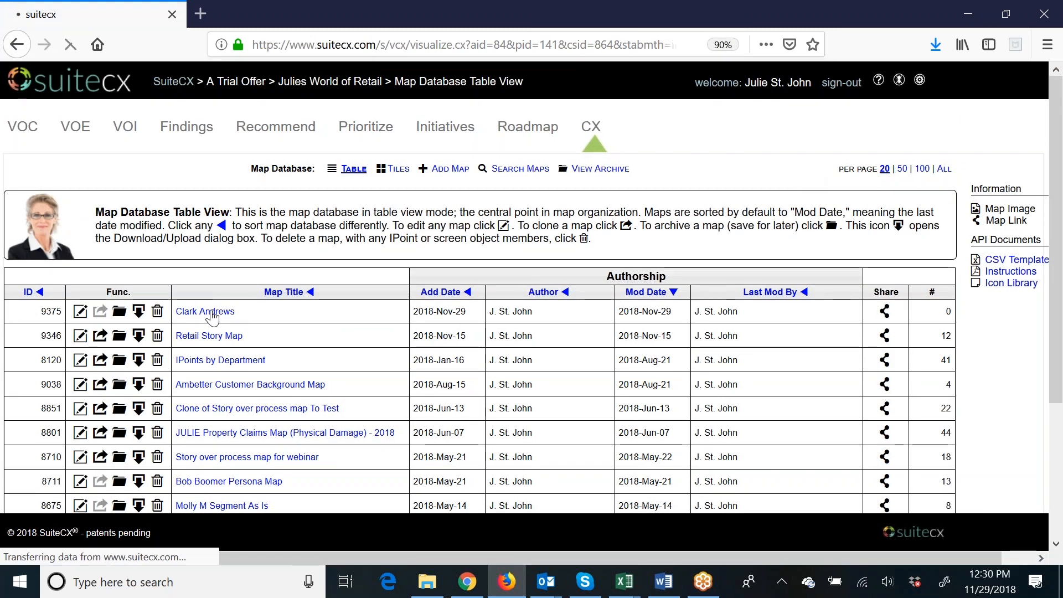
{"action": "scroll", "coordinate": [698, 366], "scroll_direction": "down", "scroll_amount": 2}
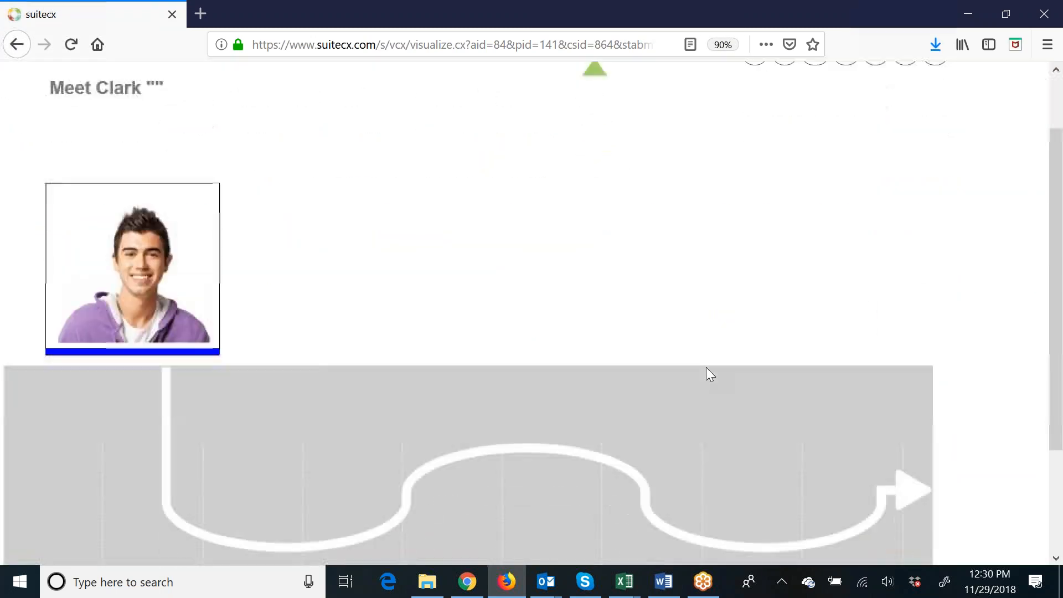
{"action": "scroll", "coordinate": [707, 368], "scroll_direction": "down", "scroll_amount": 3}
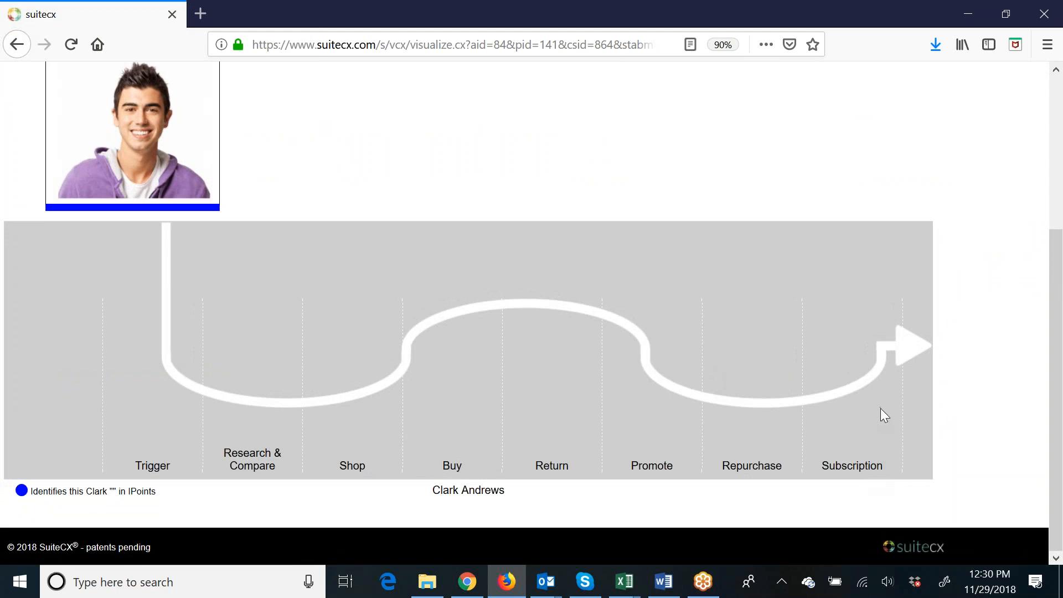
{"action": "scroll", "coordinate": [881, 408], "scroll_direction": "up", "scroll_amount": 5}
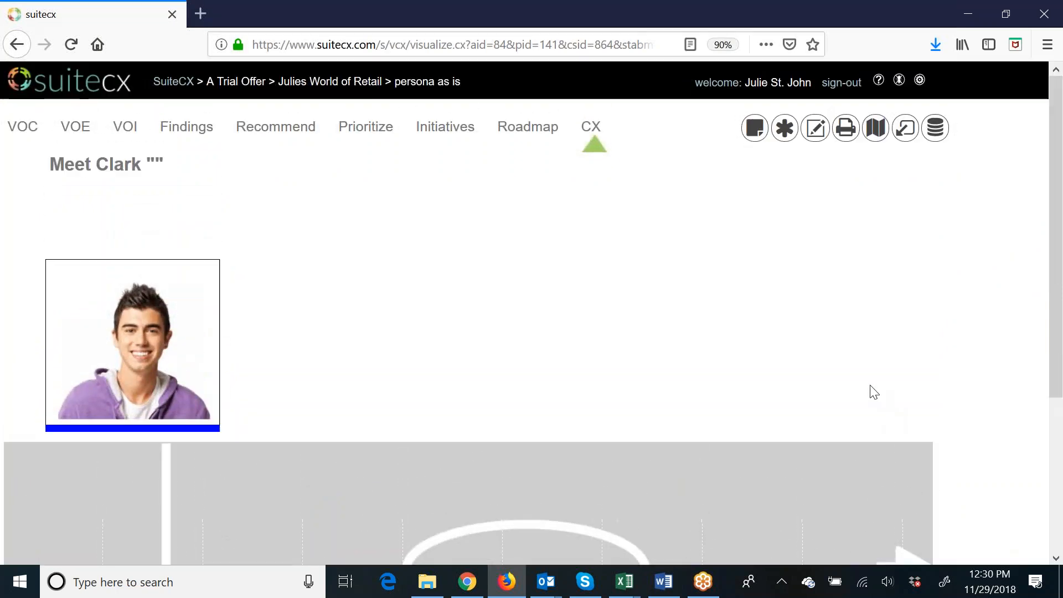
{"action": "left_click", "coordinate": [813, 130]}
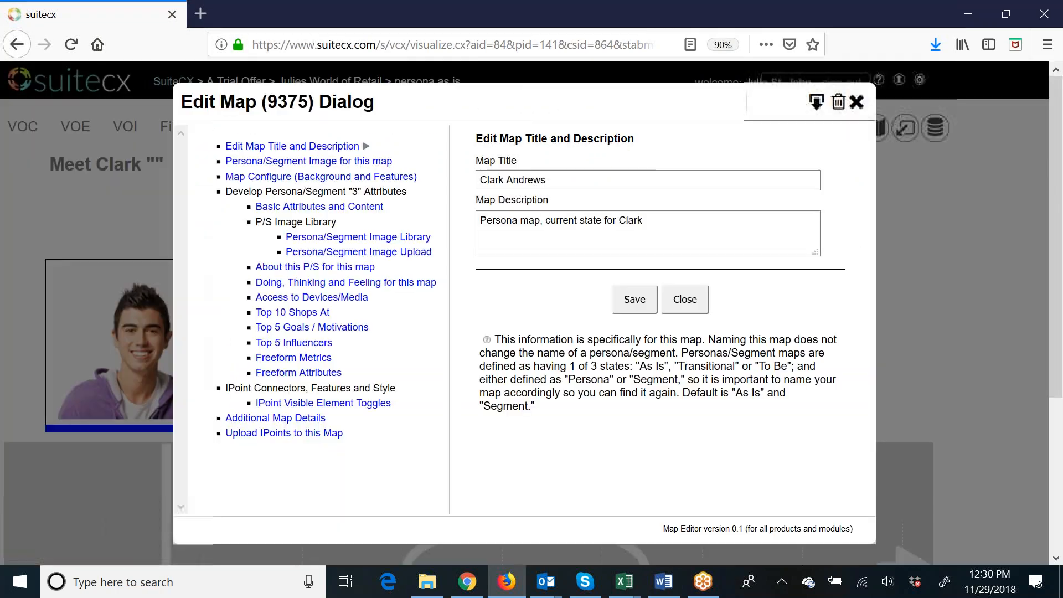
{"action": "left_click", "coordinate": [332, 208]}
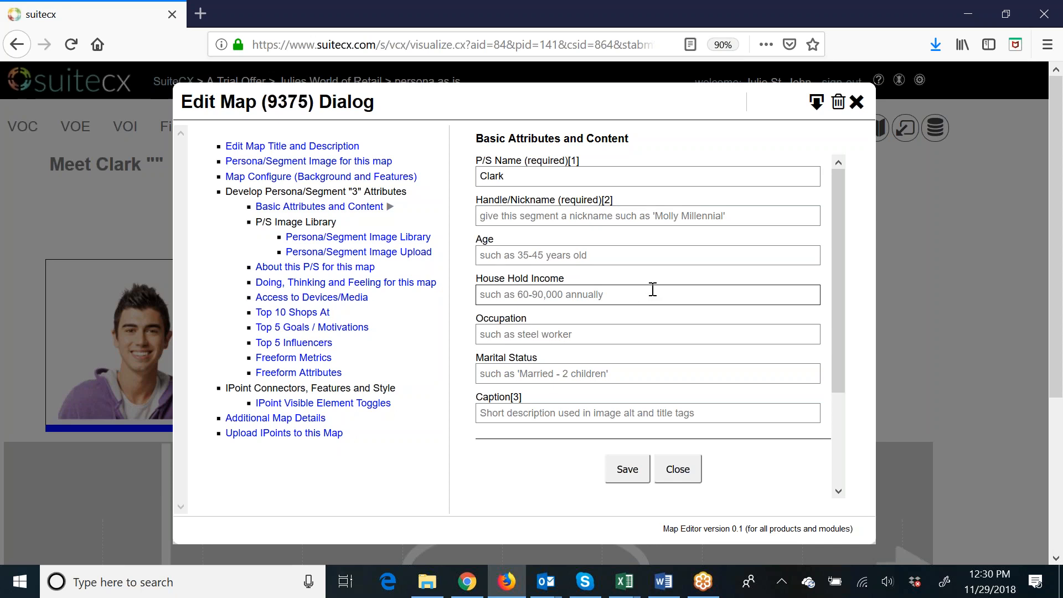
{"action": "type", "text": "@Compute"}
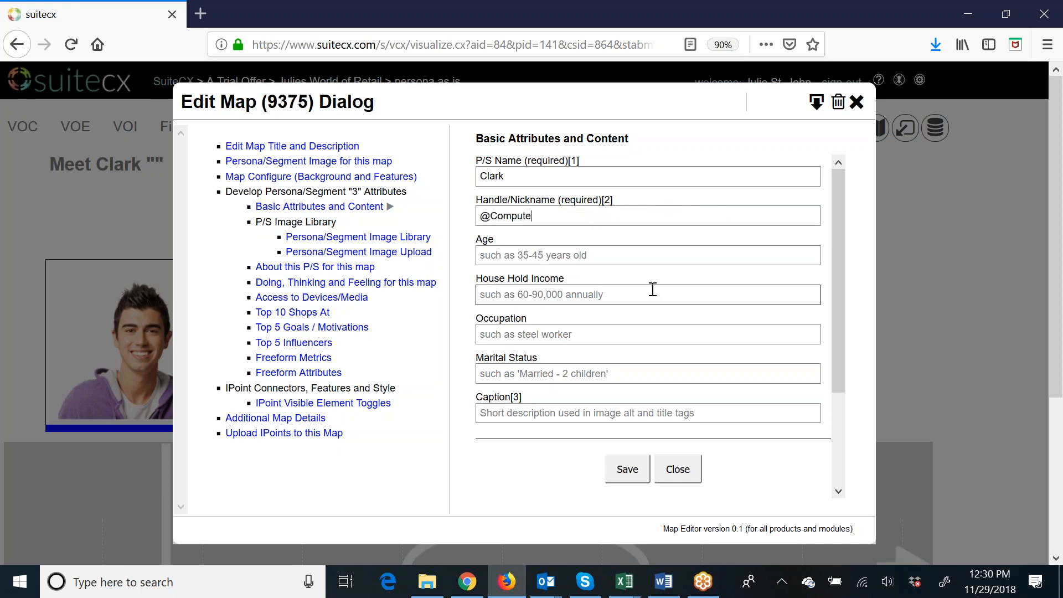
{"action": "type", "text": "rNerd"}
{"action": "key", "text": "Tab"}
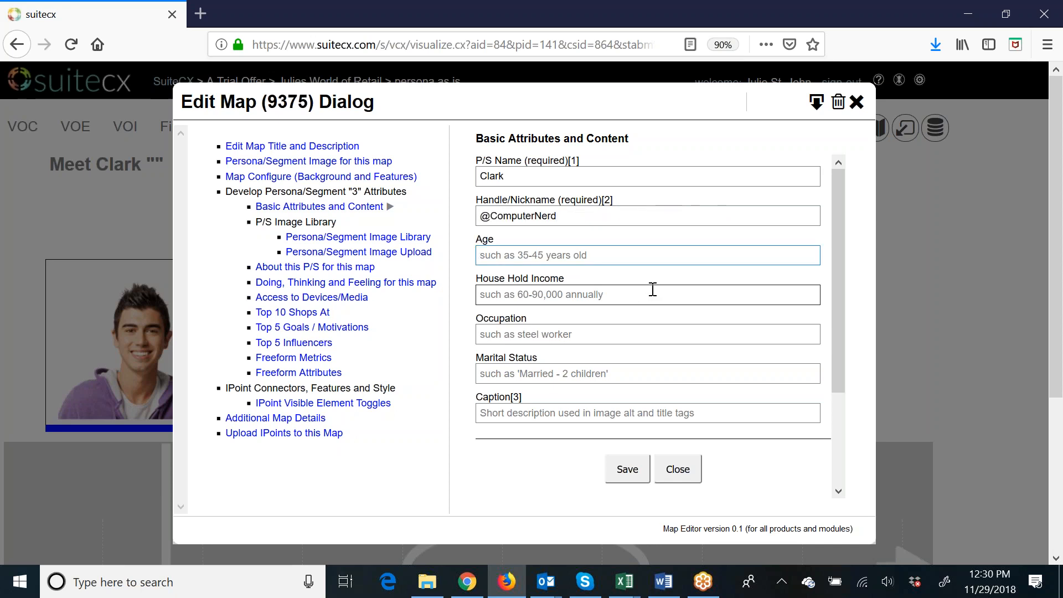
{"action": "type", "text": "26"}
{"action": "key", "text": "Tab"}
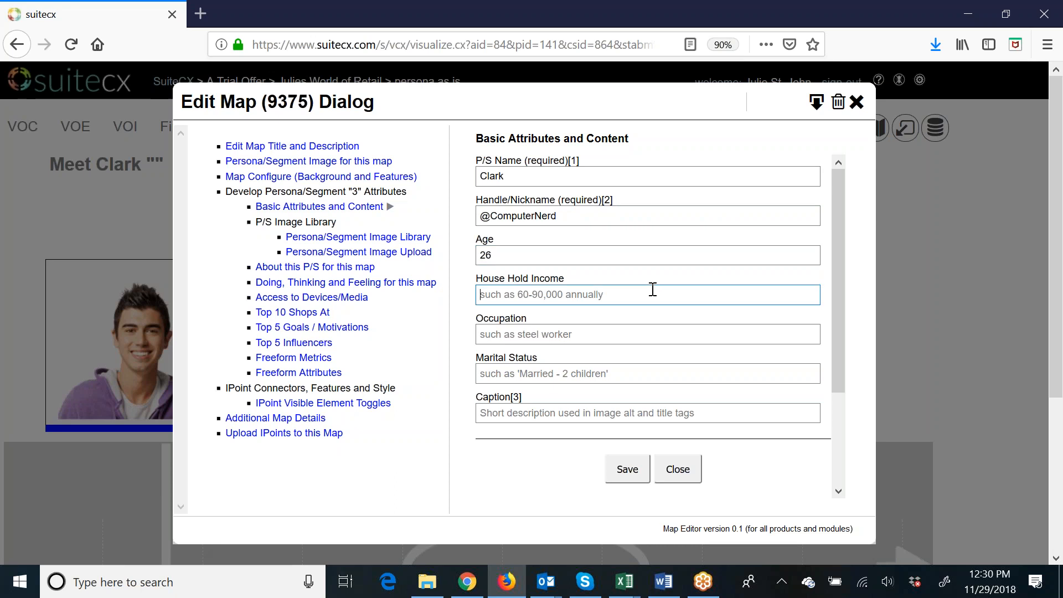
{"action": "type", "text": "$5"}
{"action": "type", "text": "45,000"}
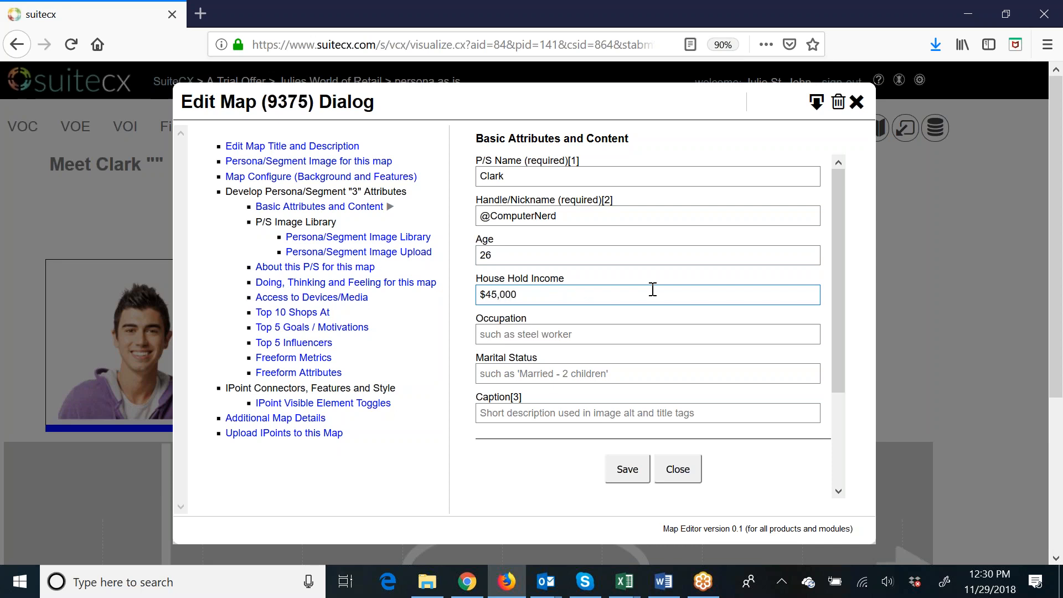
{"action": "key", "text": "Tab"}
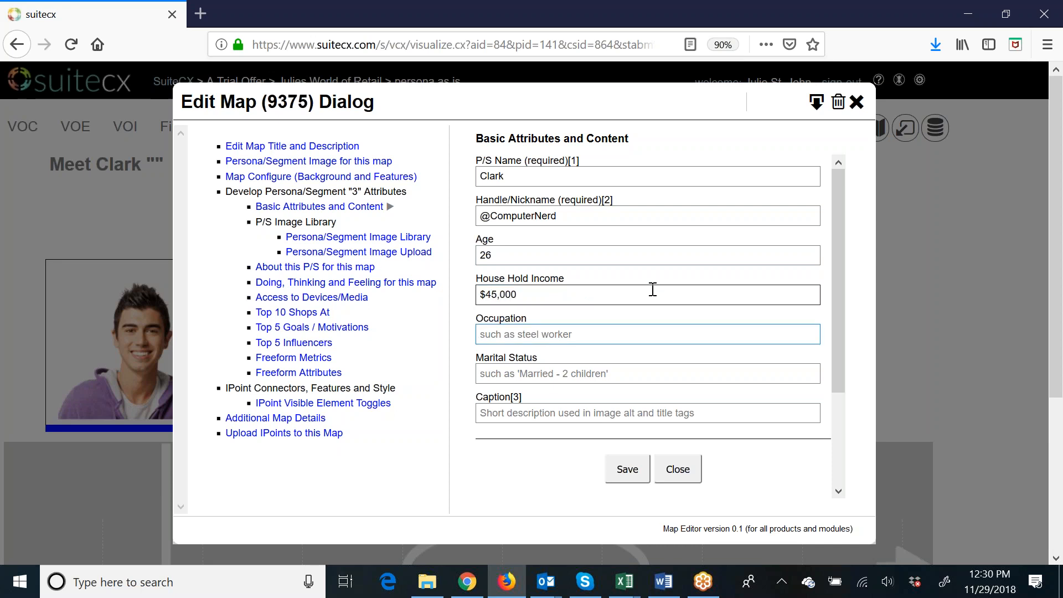
Set the occupation to Software Developer, marital status to Single and caption to "Experimental Hacker", and save the basic attributes.
{"action": "type", "text": "Software Developer"}
{"action": "key", "text": "Tab"}
{"action": "type", "text": "Single"}
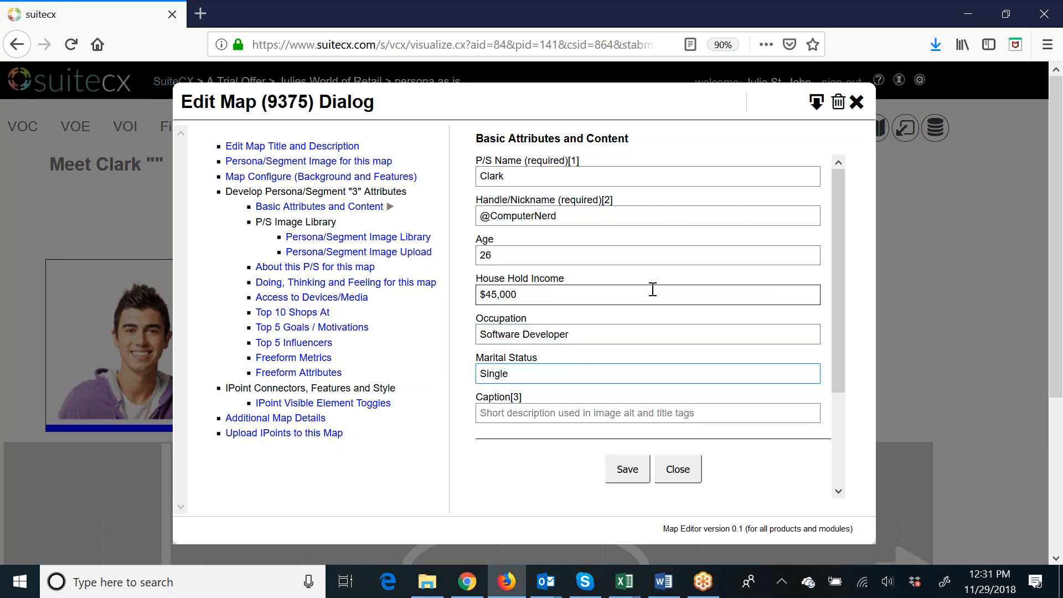
{"action": "key", "text": "Tab"}
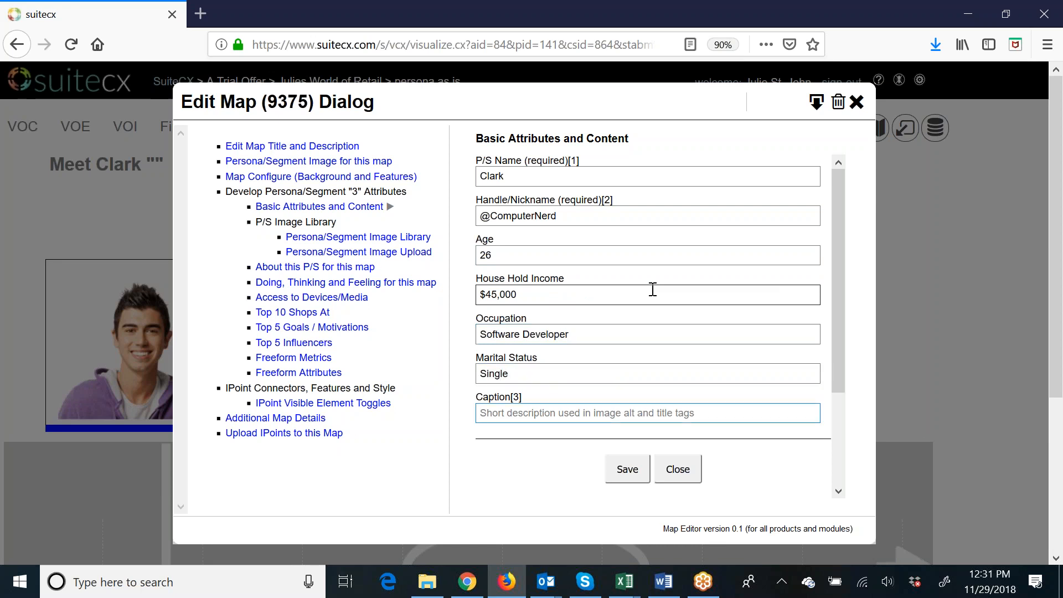
{"action": "type", "text": "Experimental Hacker"}
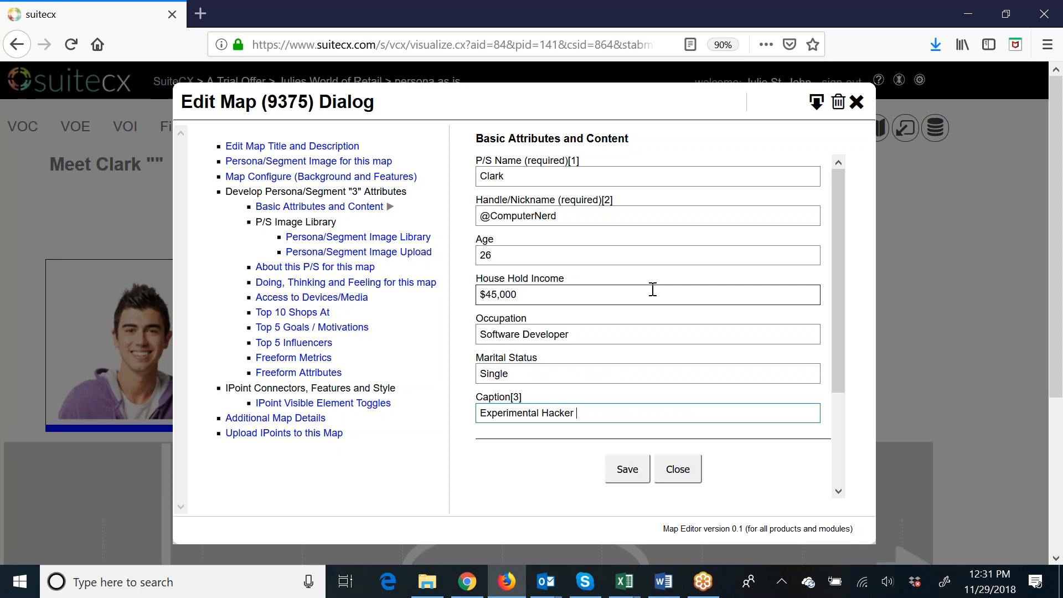
{"action": "left_click", "coordinate": [642, 470]}
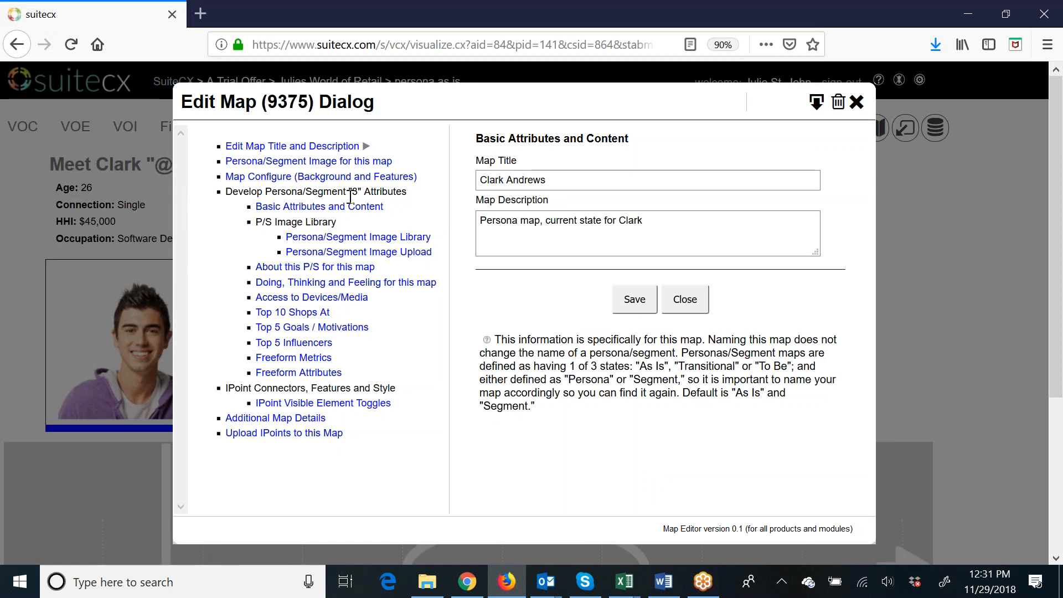
Review the persona image library and the image upload options.
{"action": "left_click", "coordinate": [350, 238]}
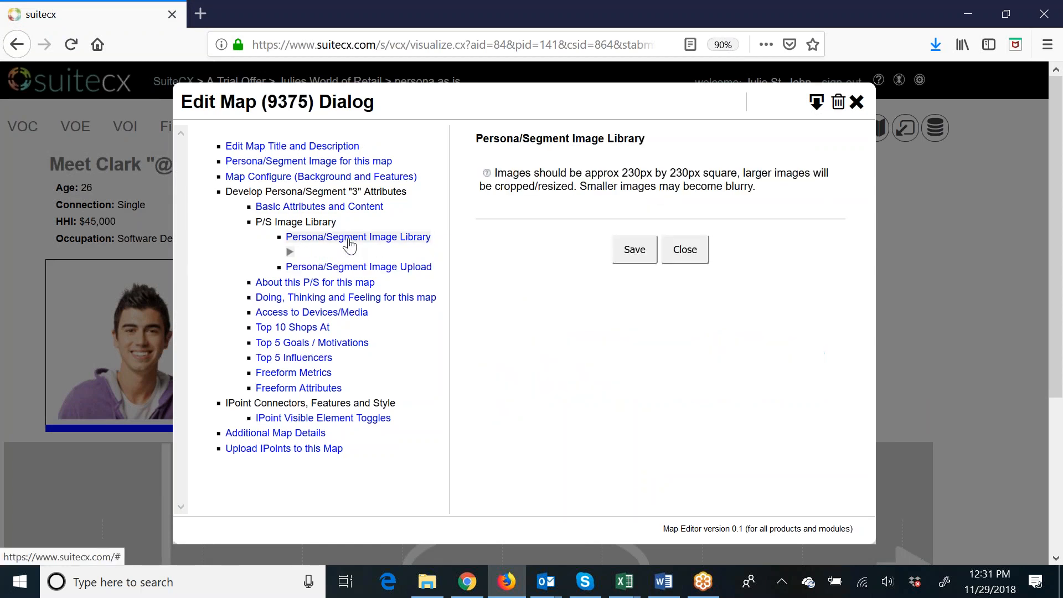
{"action": "left_click", "coordinate": [345, 267]}
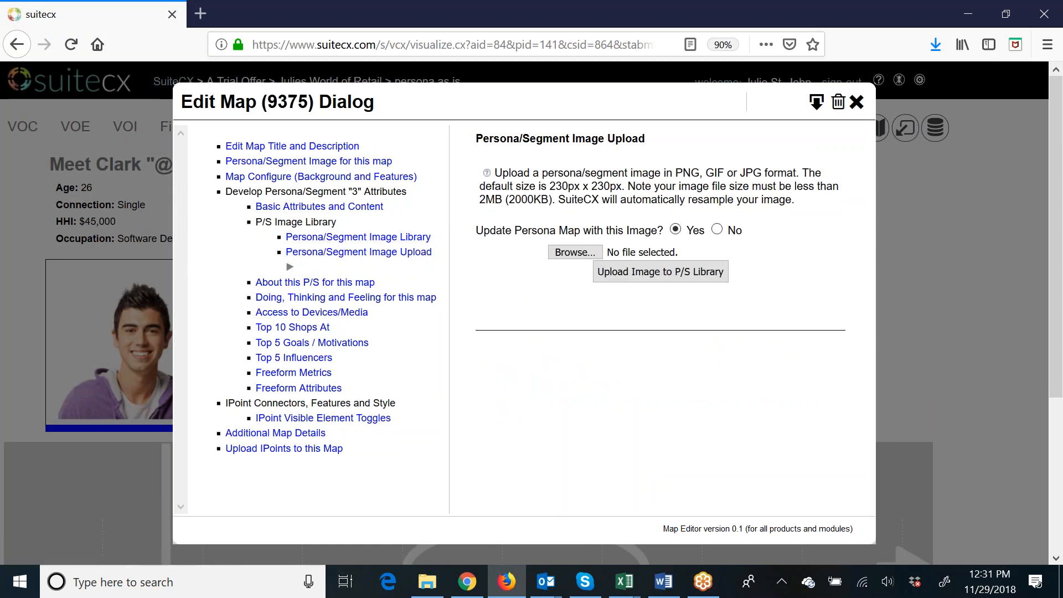
In the persona's About description, state that the persona "is a systems software developer and a "data junkie"".
{"action": "left_click", "coordinate": [328, 285]}
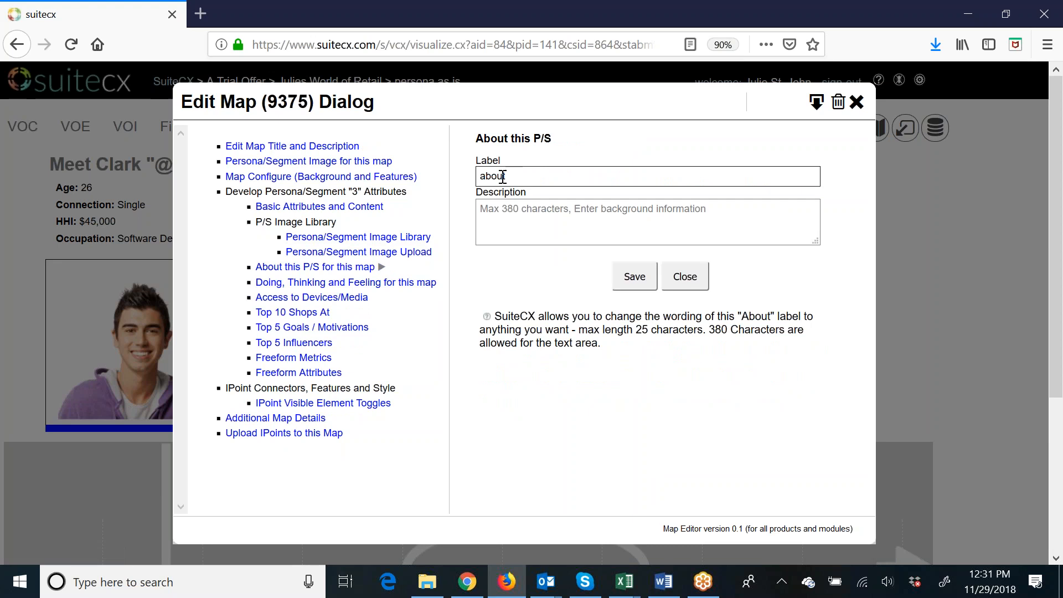
{"action": "left_click", "coordinate": [726, 221]}
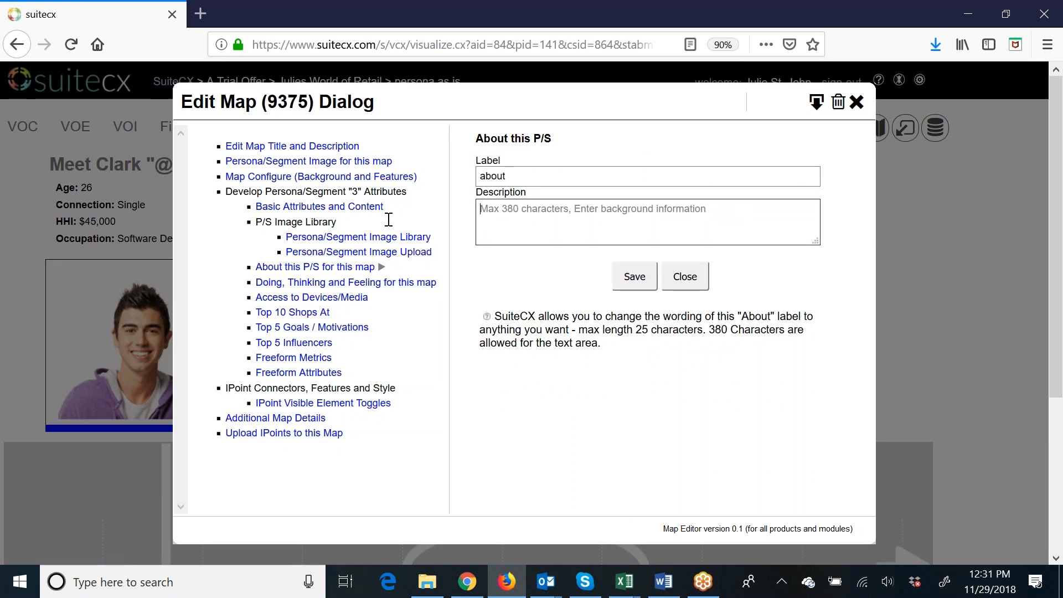
{"action": "type", "text": "Clark "}
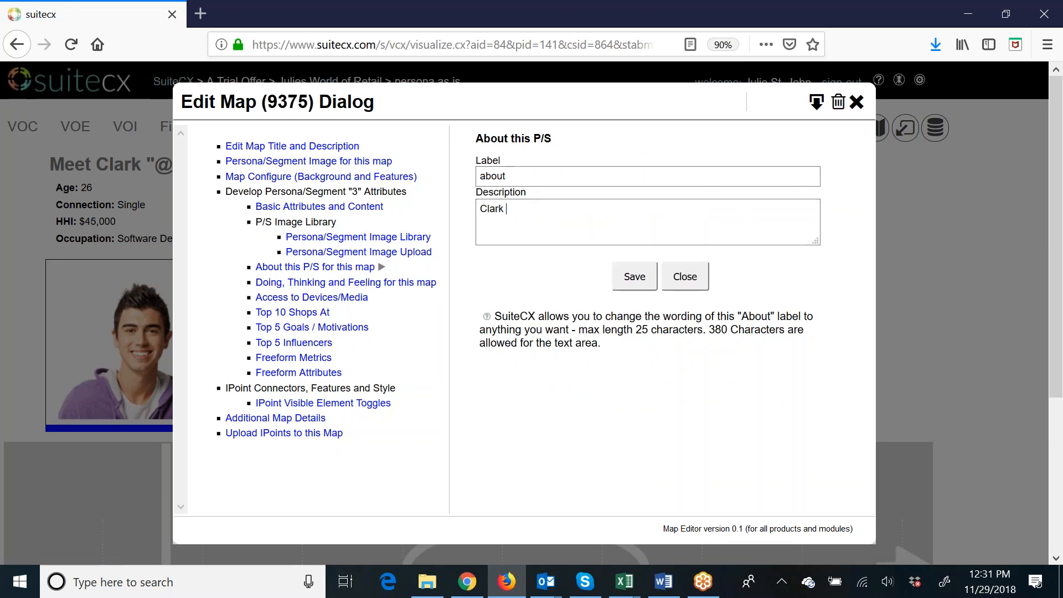
{"action": "type", "text": "is a systems software dev"}
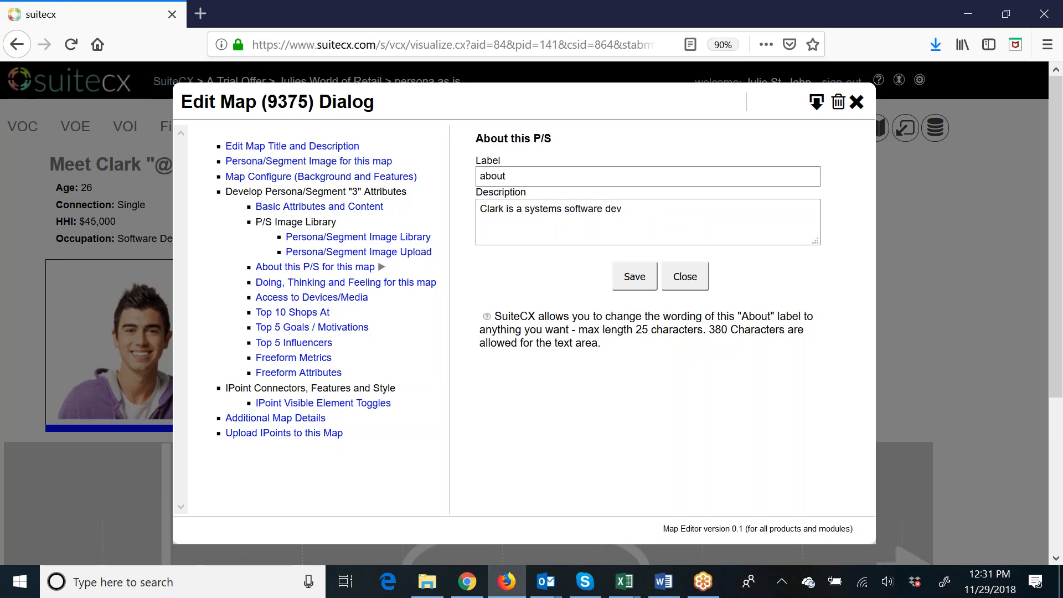
{"action": "type", "text": "eloper and a \"data junkie\""}
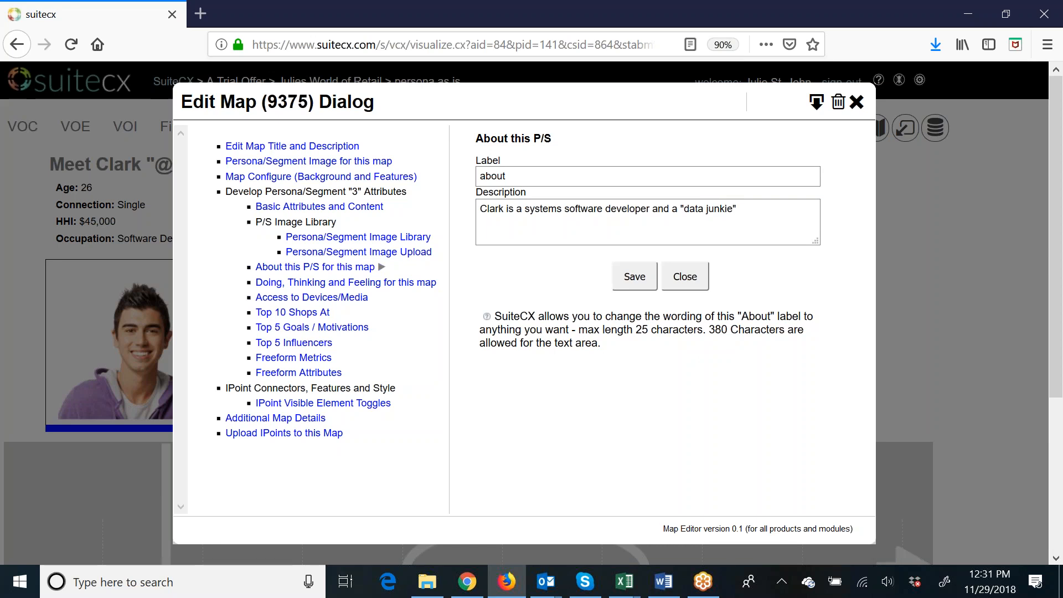
{"action": "type", "text": ". He is very interested in health adn"}
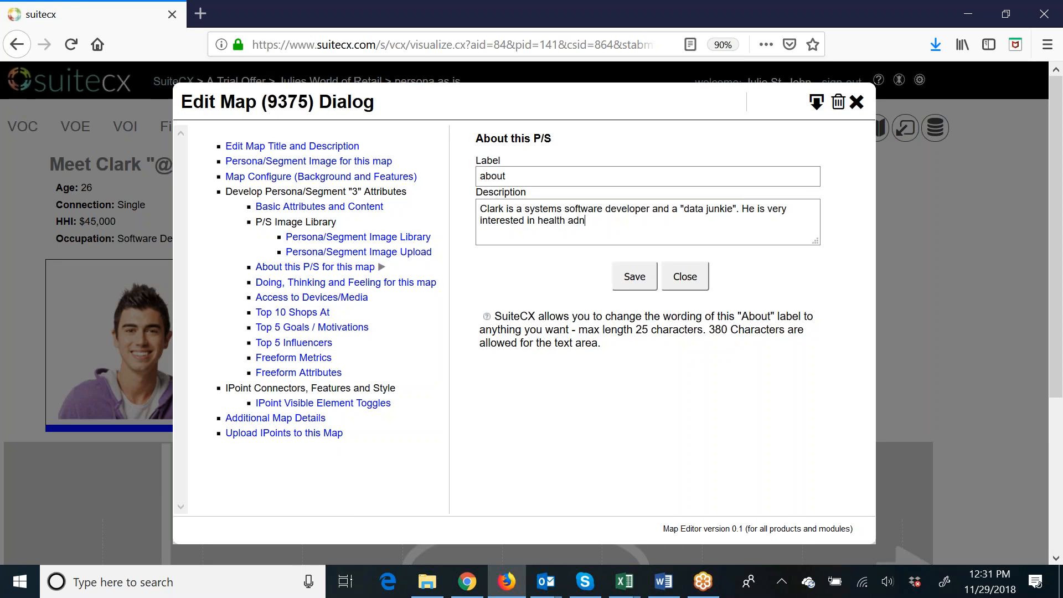
{"action": "key", "text": "BackSpace"}
{"action": "key", "text": "BackSpace"}
{"action": "type", "text": "nd performance products"}
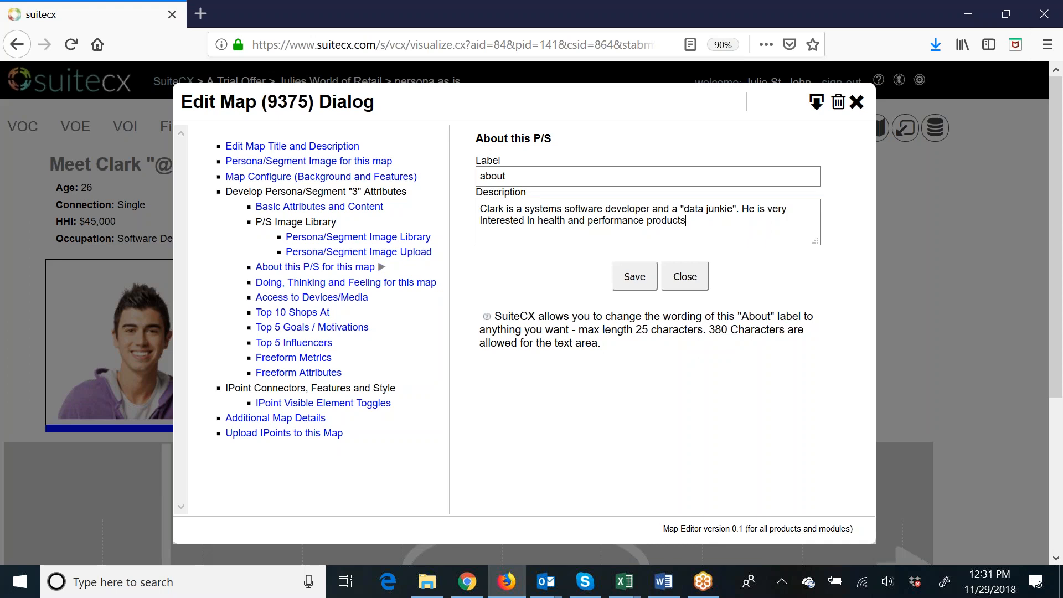
{"action": "type", "text": "."}
Add the sentence "He is very interested in health and performance products." to the About description and save it.
{"action": "left_click", "coordinate": [635, 277]}
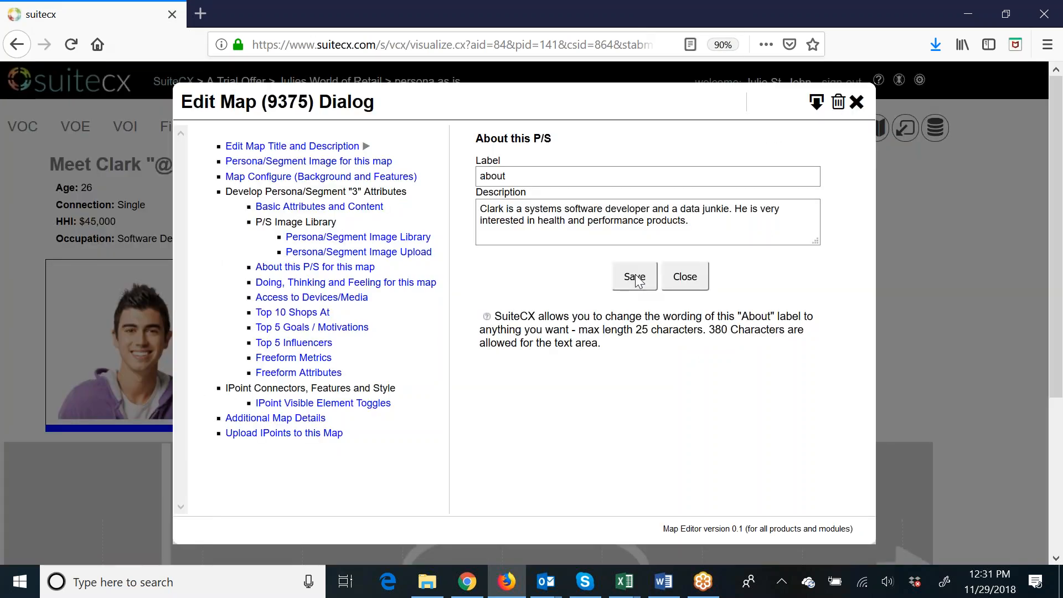
Set the persona's doing description to "Working on smarter ways to transition into a healthier lifestyle.".
{"action": "left_click", "coordinate": [346, 283]}
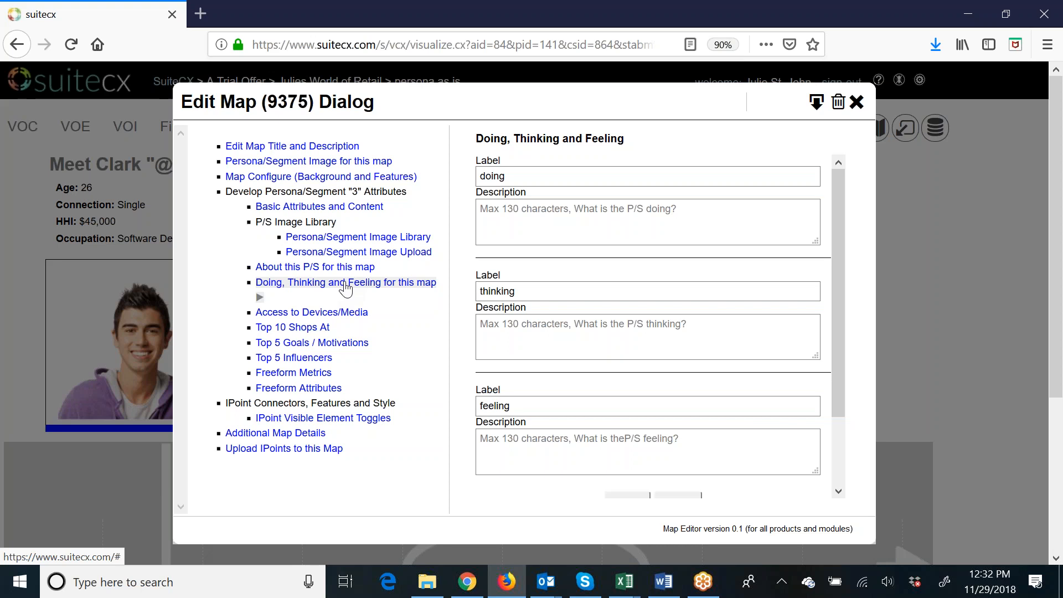
{"action": "left_click", "coordinate": [576, 216]}
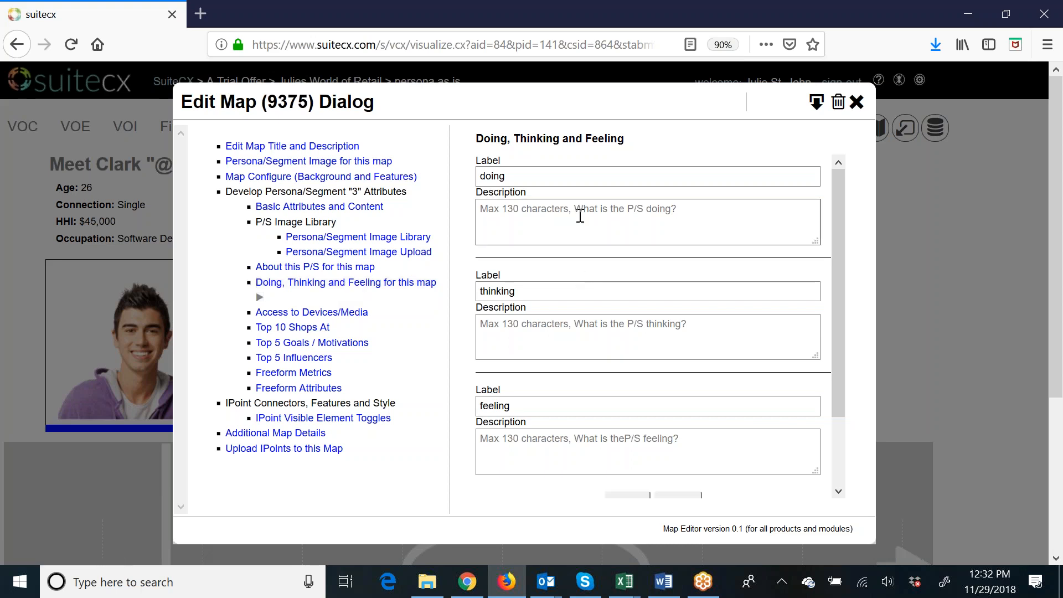
{"action": "type", "text": "Working"}
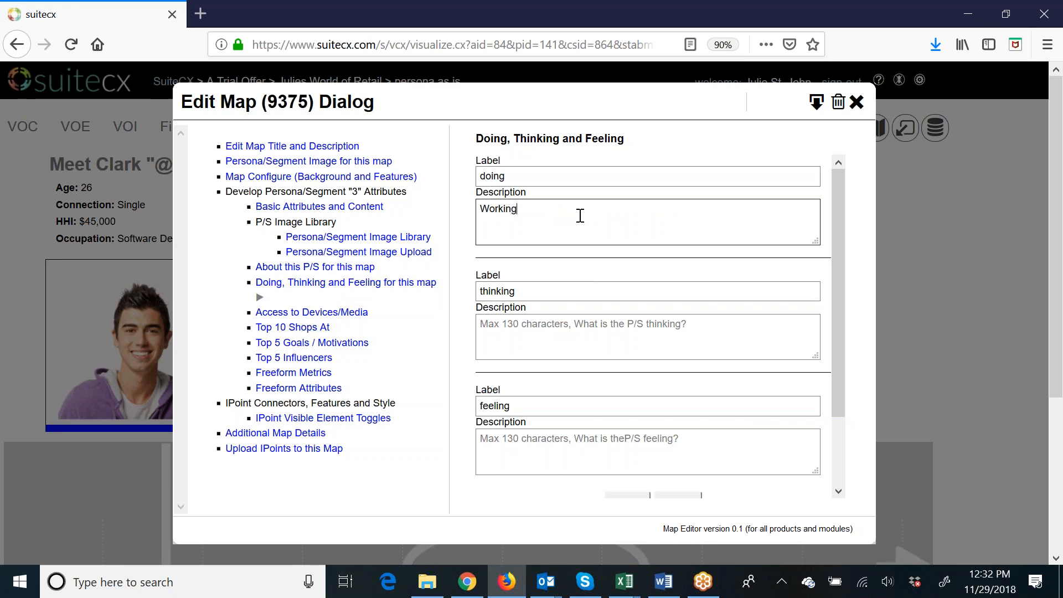
{"action": "type", "text": " on smarter ways to transition into a heal"}
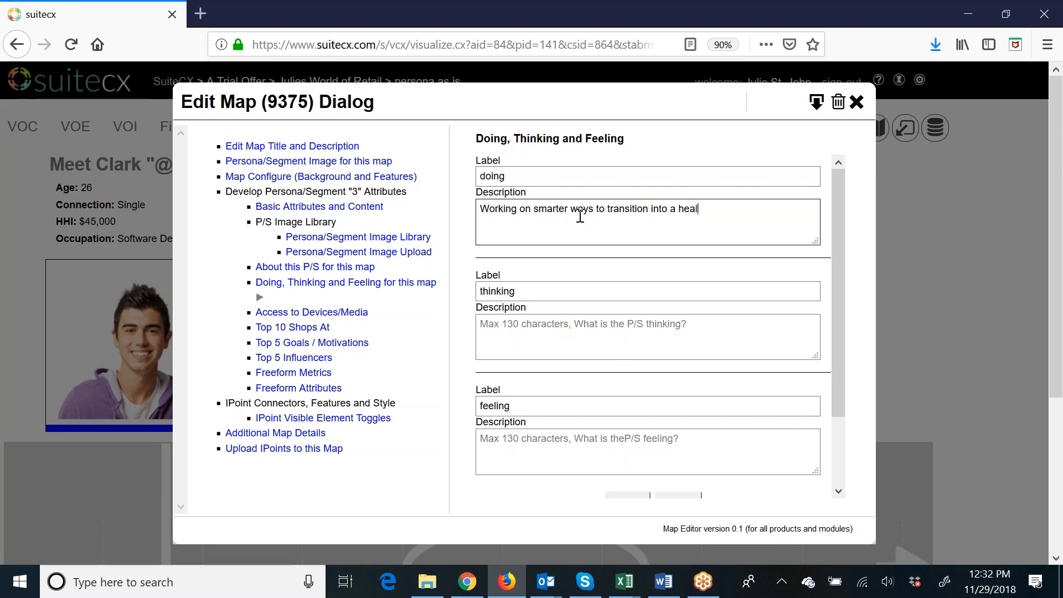
{"action": "type", "text": "thier lifestyle."}
Set the persona's thinking description to "What products or services can help me with my healthy lifestyle goals.".
{"action": "left_click", "coordinate": [600, 330]}
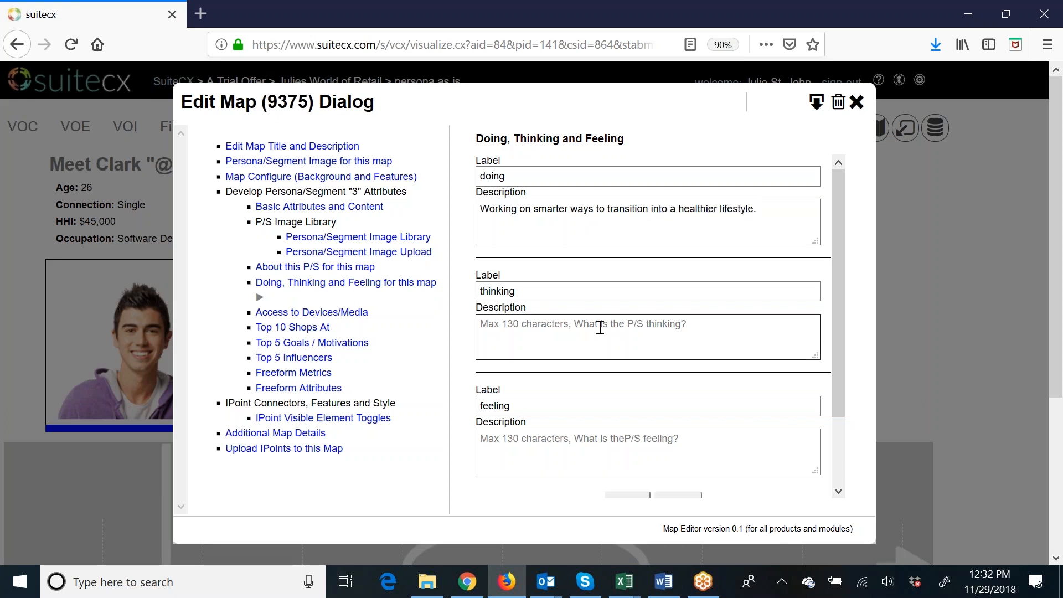
{"action": "type", "text": "What"}
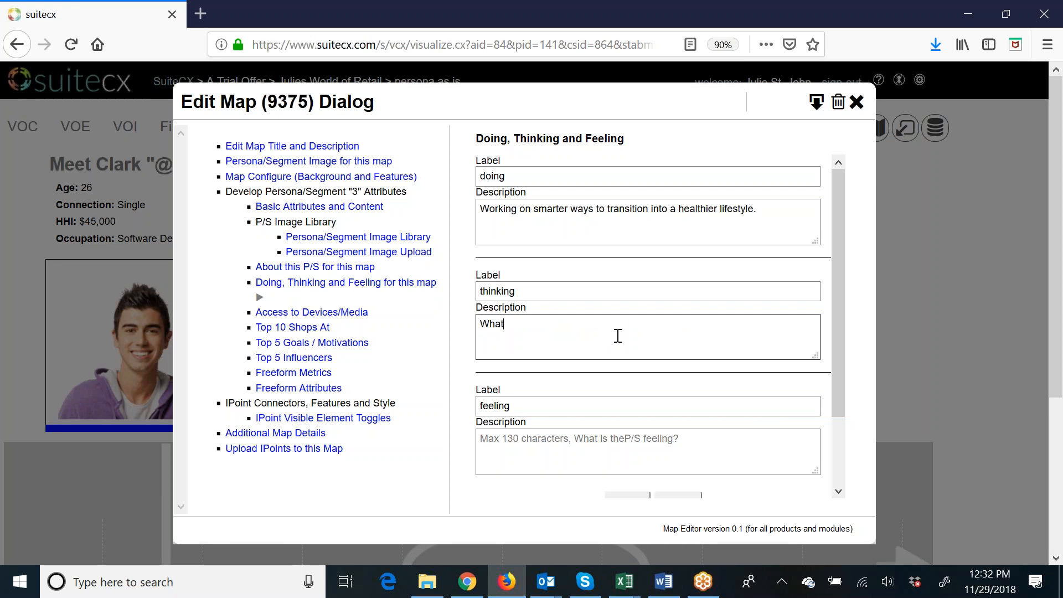
{"action": "type", "text": " products or services can help me w"}
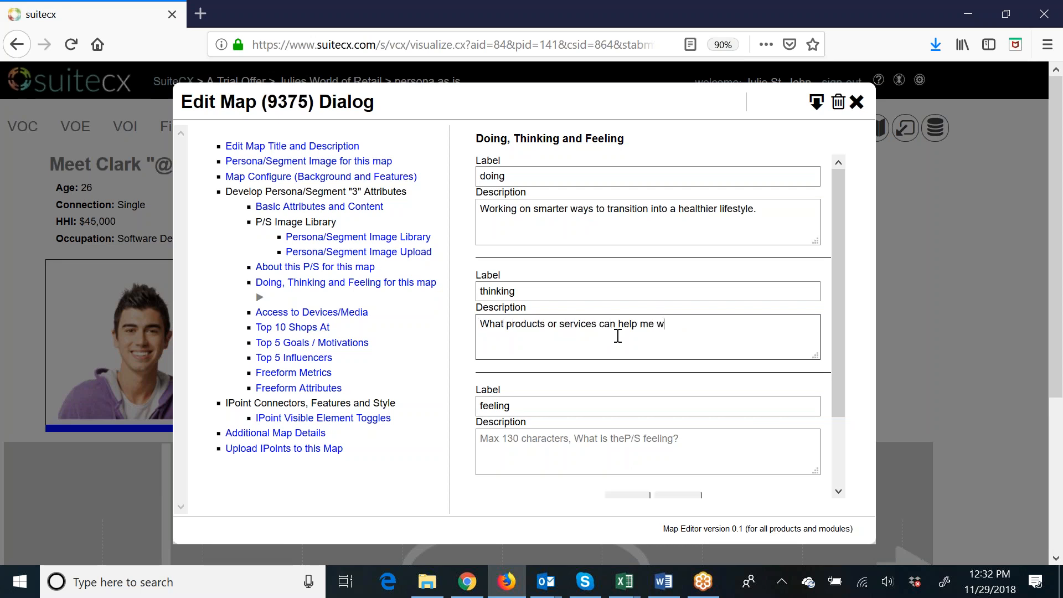
{"action": "type", "text": "ith my healthy lifestyle goals."}
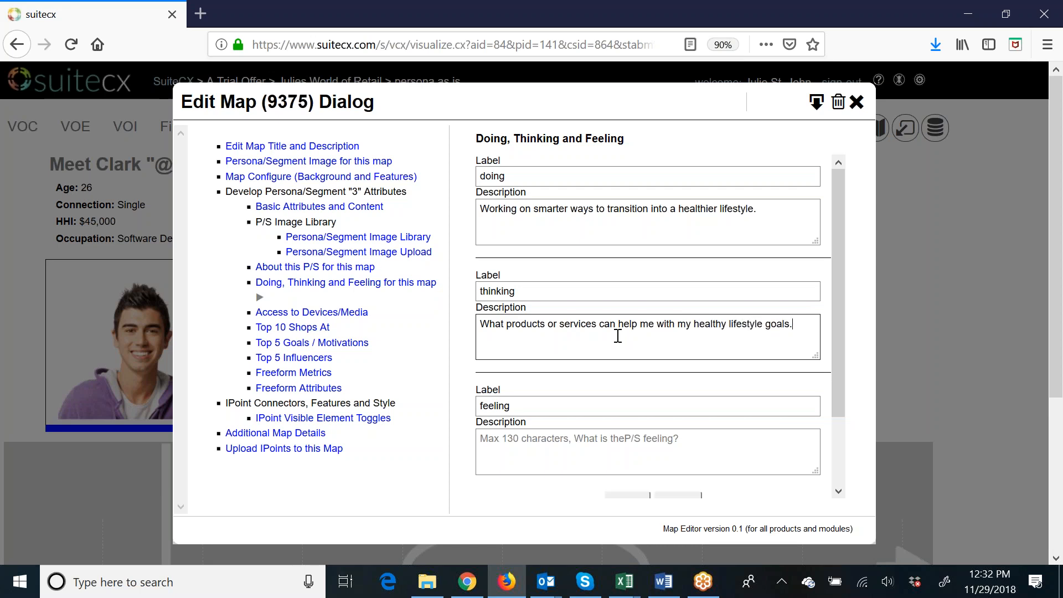
Set the feeling description to "Frustrated with wearable technology and not sure which products are the best for him." and save the doing, thinking and feeling texts.
{"action": "left_click", "coordinate": [707, 442]}
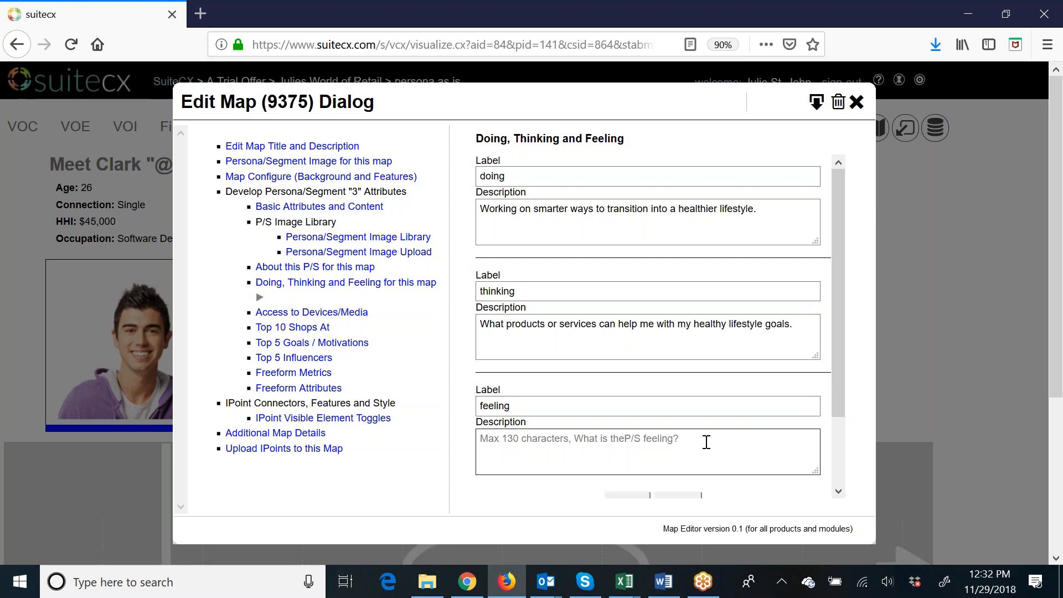
{"action": "type", "text": "Frustrated with"}
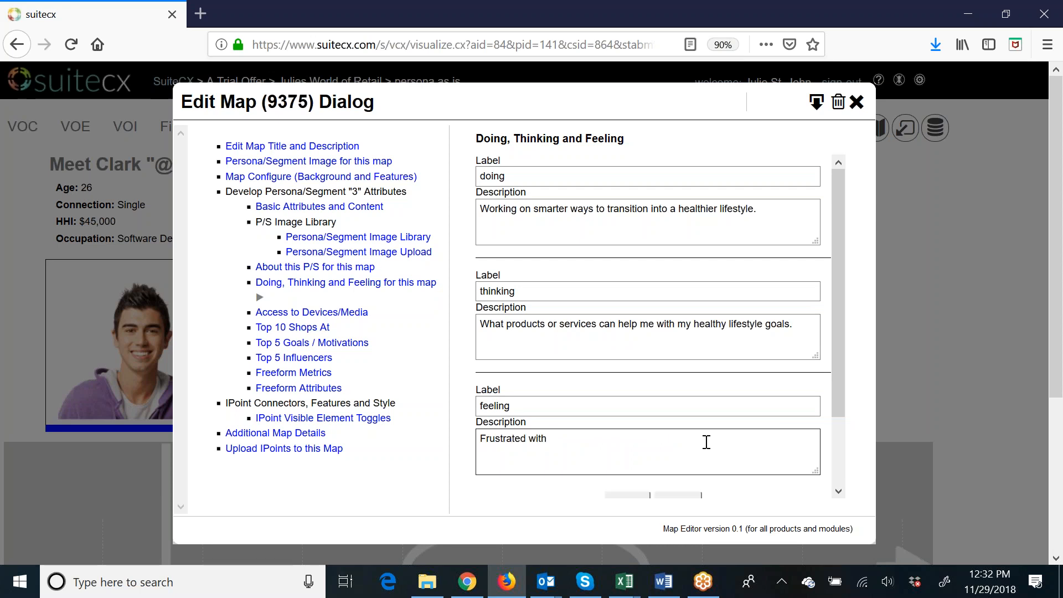
{"action": "type", "text": " wearable technology and not sure which pr"}
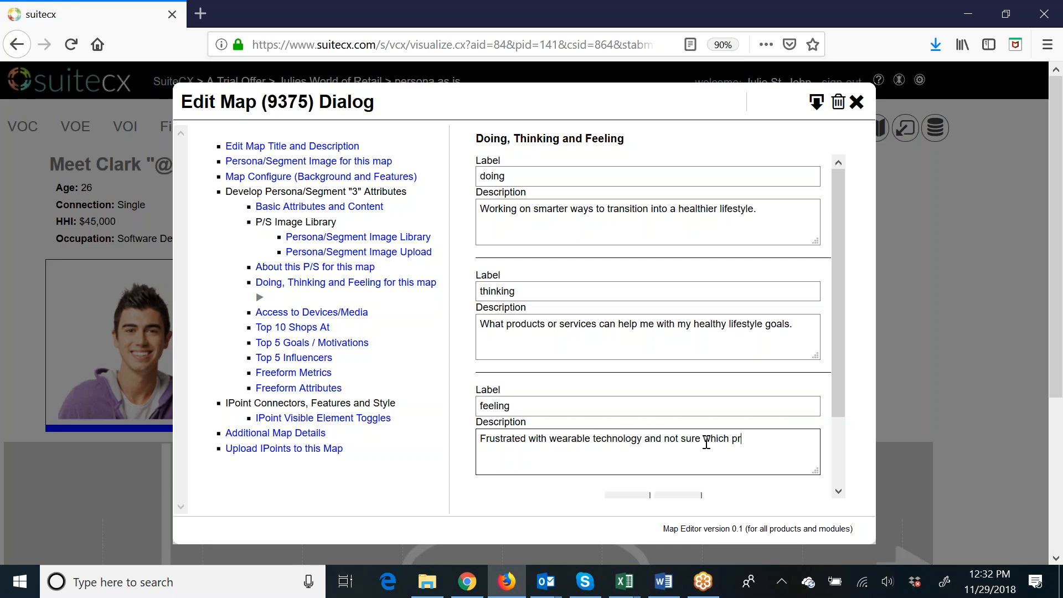
{"action": "type", "text": "oducts are the bet fit"}
{"action": "key", "text": "BackSpace"}
{"action": "key", "text": "BackSpace"}
{"action": "key", "text": "BackSpace"}
{"action": "key", "text": "BackSpace"}
{"action": "type", "text": "t for him"}
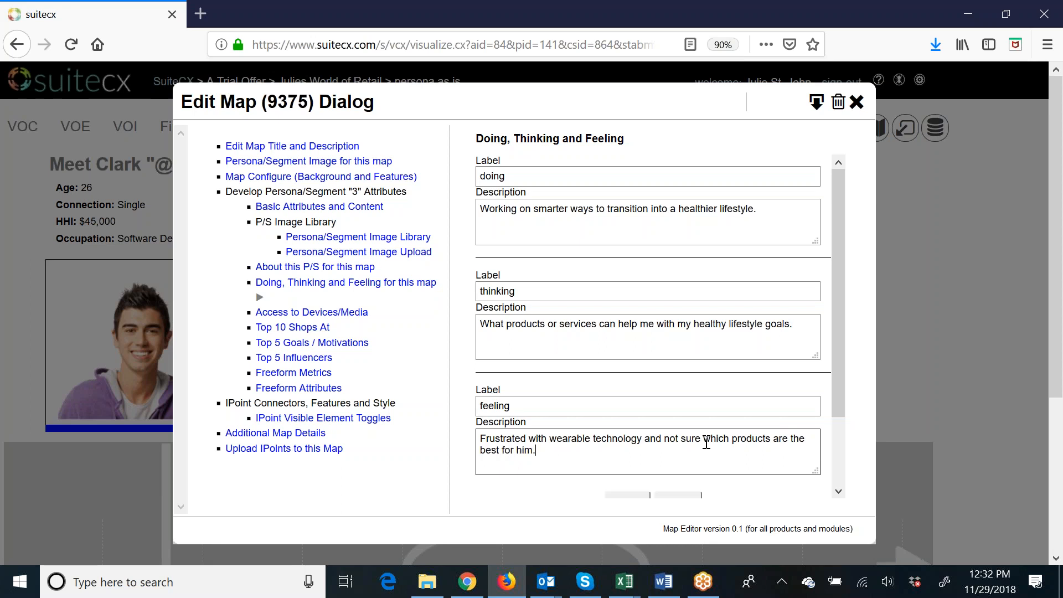
{"action": "scroll", "coordinate": [707, 443], "scroll_direction": "down", "scroll_amount": 3}
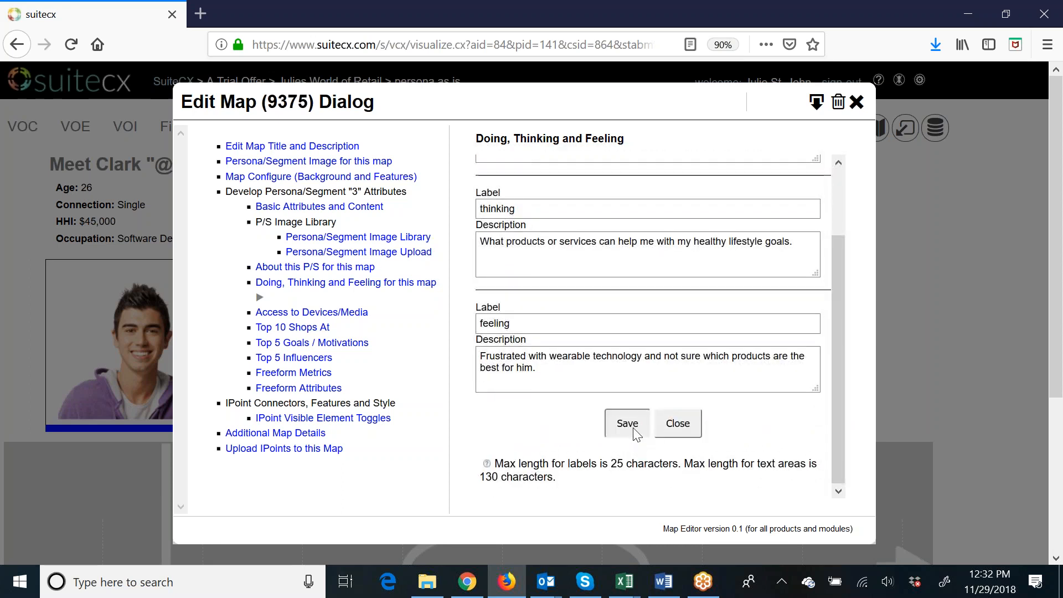
{"action": "left_click", "coordinate": [635, 430]}
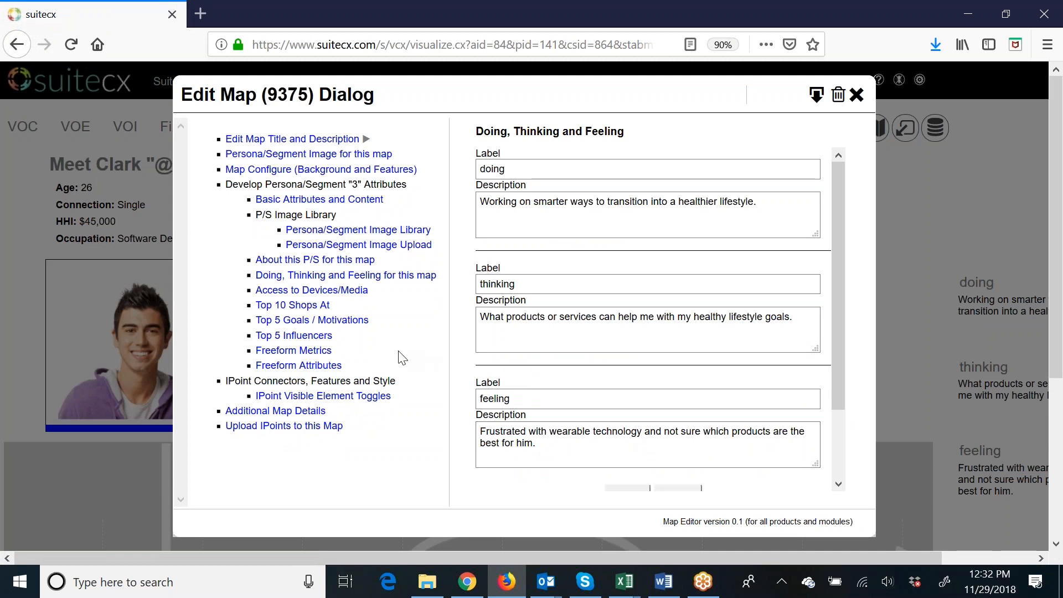
Set device and media access to 100 for Mobile Phone, Streaming Services, Laptop and Tablet and 21 for Magazines, and save.
{"action": "left_click", "coordinate": [353, 299]}
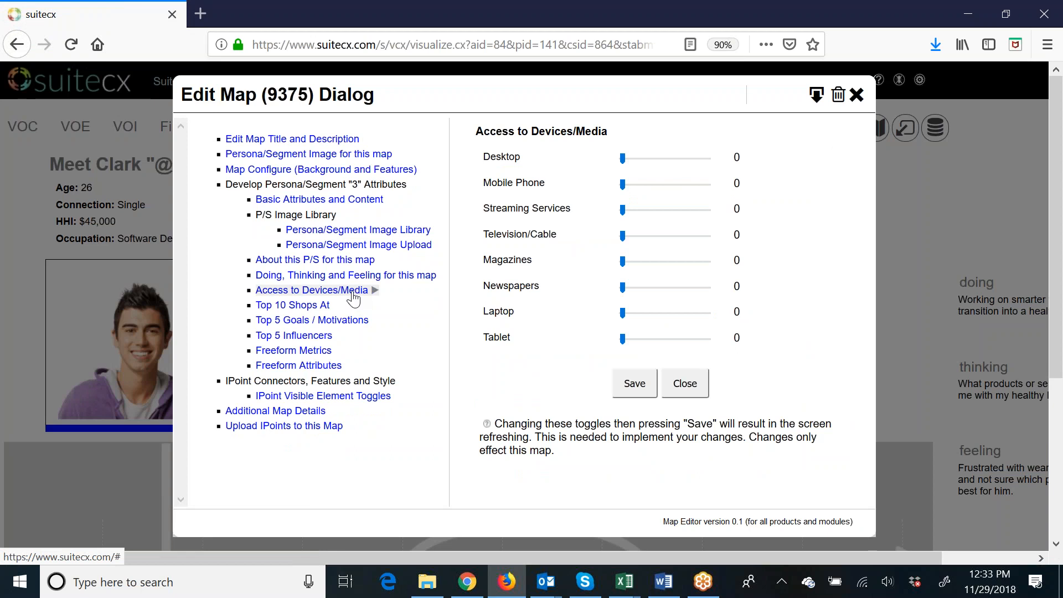
{"action": "left_click_drag", "start_coordinate": [623, 184], "coordinate": [745, 327]}
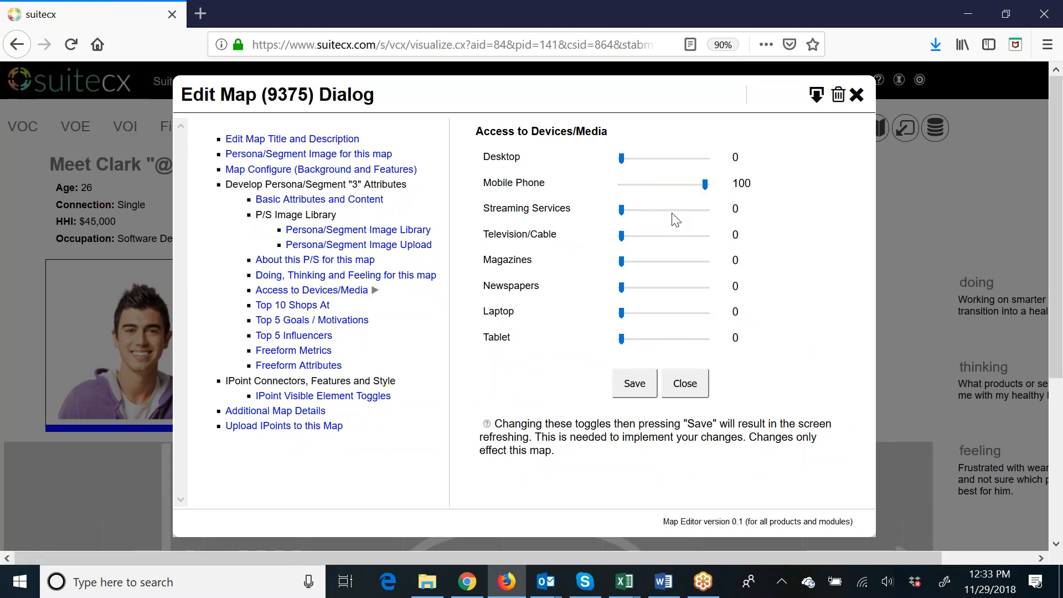
{"action": "left_click_drag", "start_coordinate": [622, 209], "coordinate": [711, 224]}
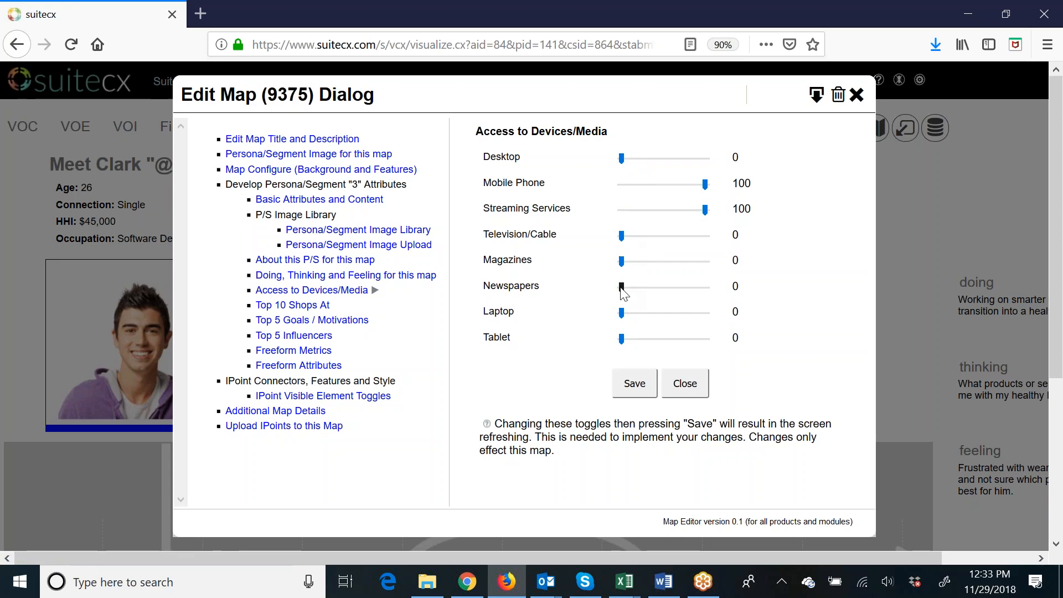
{"action": "left_click_drag", "start_coordinate": [621, 313], "coordinate": [715, 319]}
{"action": "left_click_drag", "start_coordinate": [622, 339], "coordinate": [738, 351]}
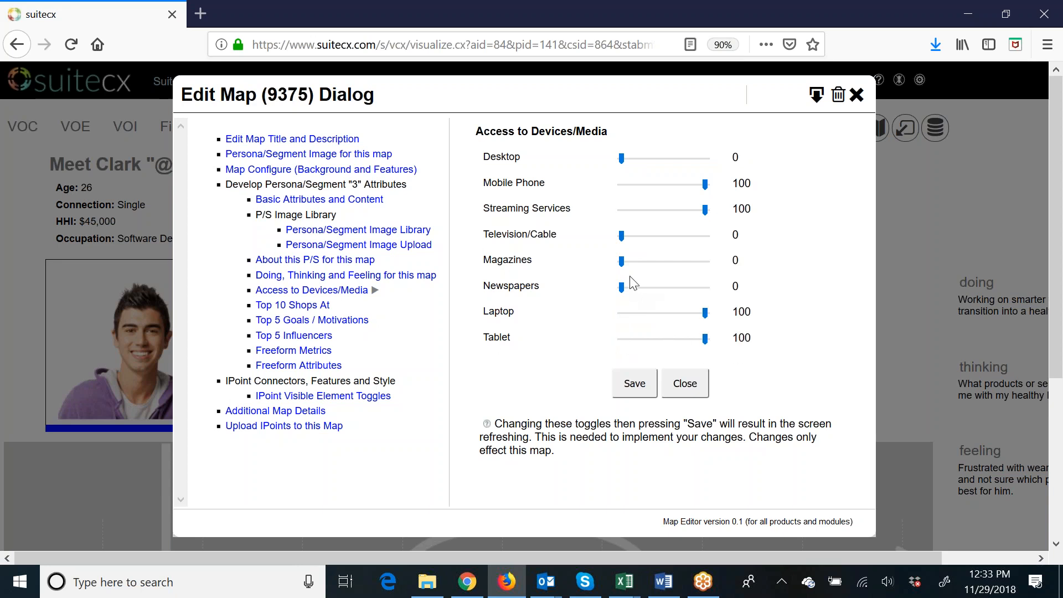
{"action": "left_click_drag", "start_coordinate": [622, 263], "coordinate": [641, 261]}
{"action": "left_click", "coordinate": [644, 391]}
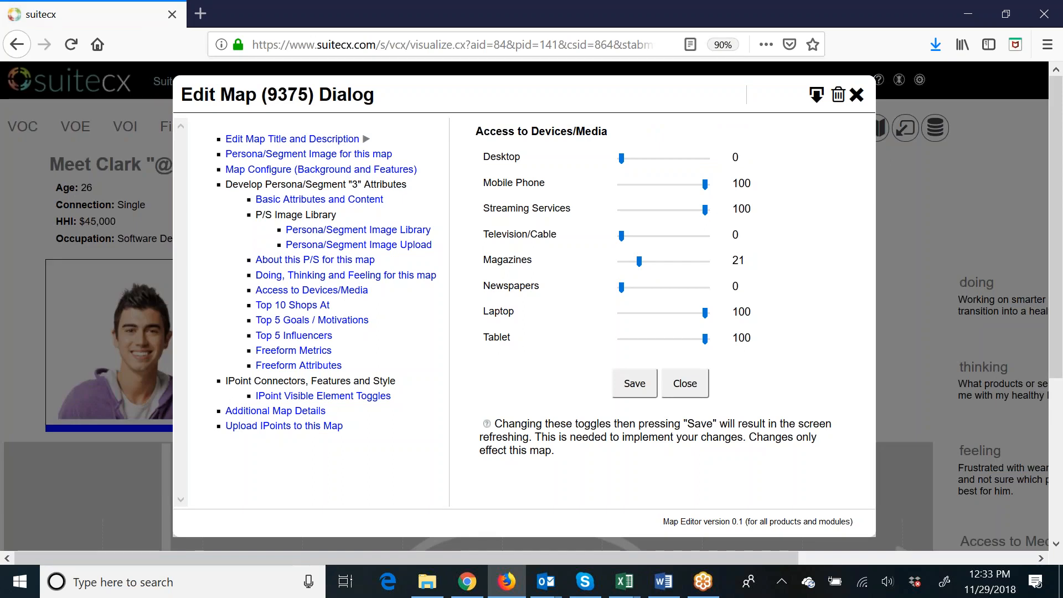
Enter Nike, Amazon and Whole Foods as the first three of the persona's Top 10 Shops At.
{"action": "left_click", "coordinate": [307, 309]}
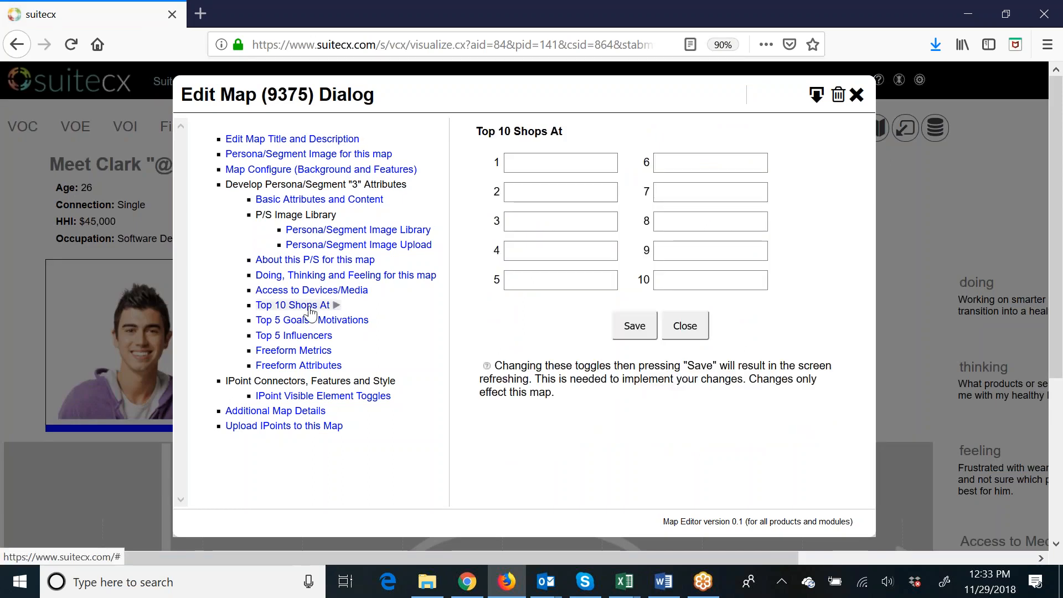
{"action": "left_click", "coordinate": [537, 166]}
{"action": "type", "text": "Nike"}
{"action": "key", "text": "Tab"}
{"action": "key", "text": "Tab"}
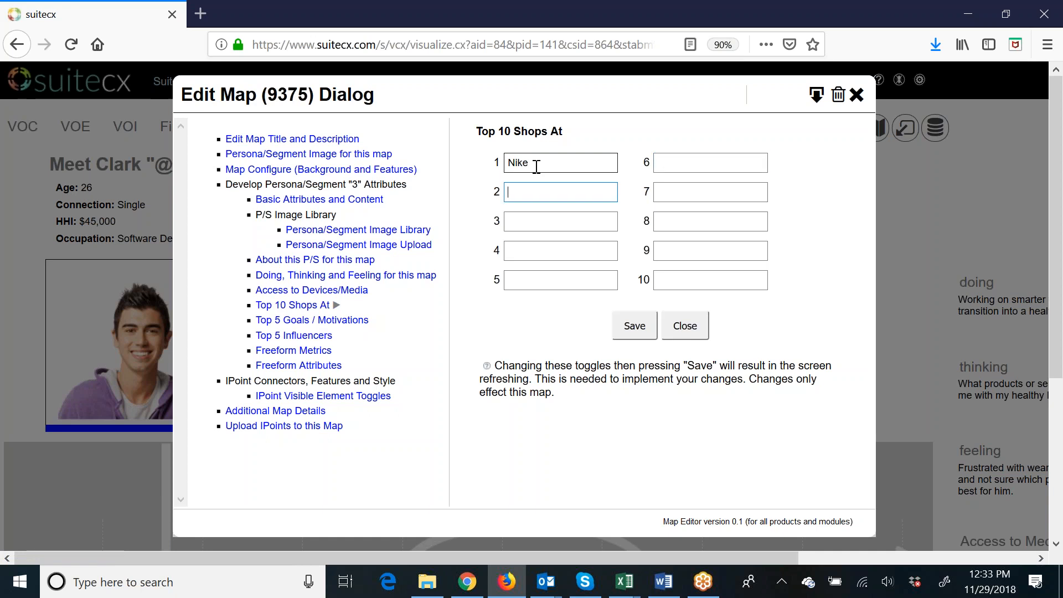
{"action": "type", "text": "Amazon"}
{"action": "key", "text": "Tab"}
{"action": "key", "text": "Tab"}
{"action": "type", "text": "Whole Foods"}
{"action": "key", "text": "Tab"}
{"action": "key", "text": "Tab"}
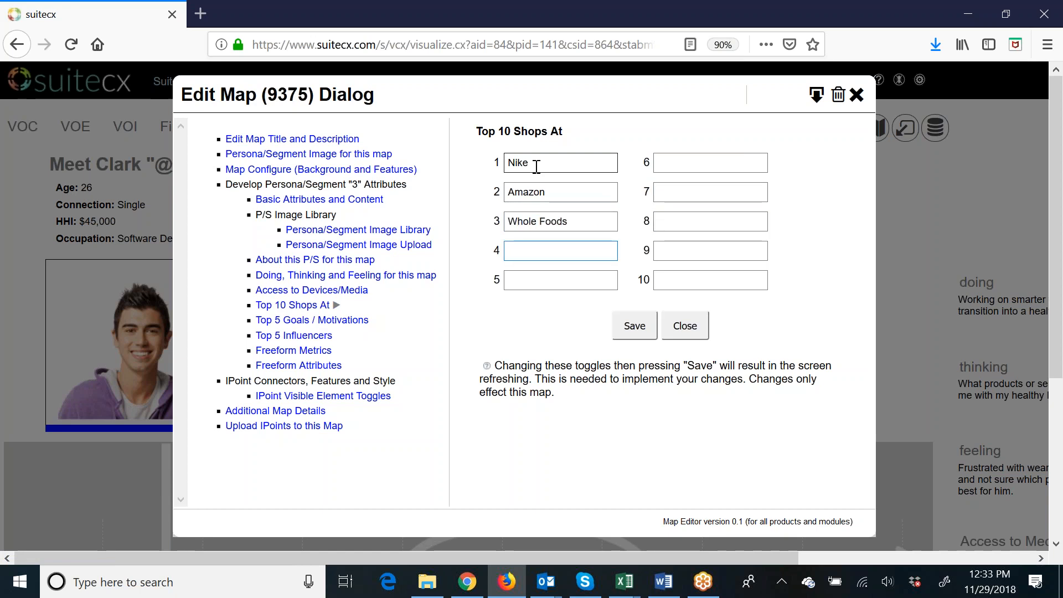
Add Reebok and Apple as the fourth and fifth shops and save the shops list.
{"action": "type", "text": "Reebok"}
{"action": "key", "text": "Tab"}
{"action": "key", "text": "Tab"}
{"action": "type", "text": "App"}
{"action": "left_click", "coordinate": [630, 328]}
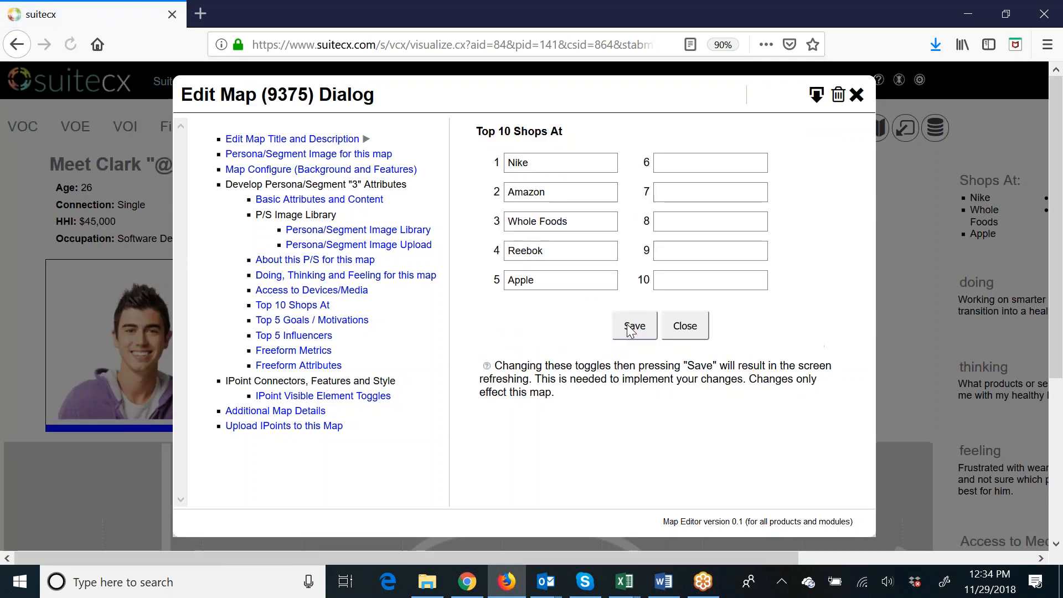
Enter "Cut down on unhealthy habits" and "Measure his healthy lifestyle data" as the persona's first two goals/motivations.
{"action": "left_click", "coordinate": [334, 321]}
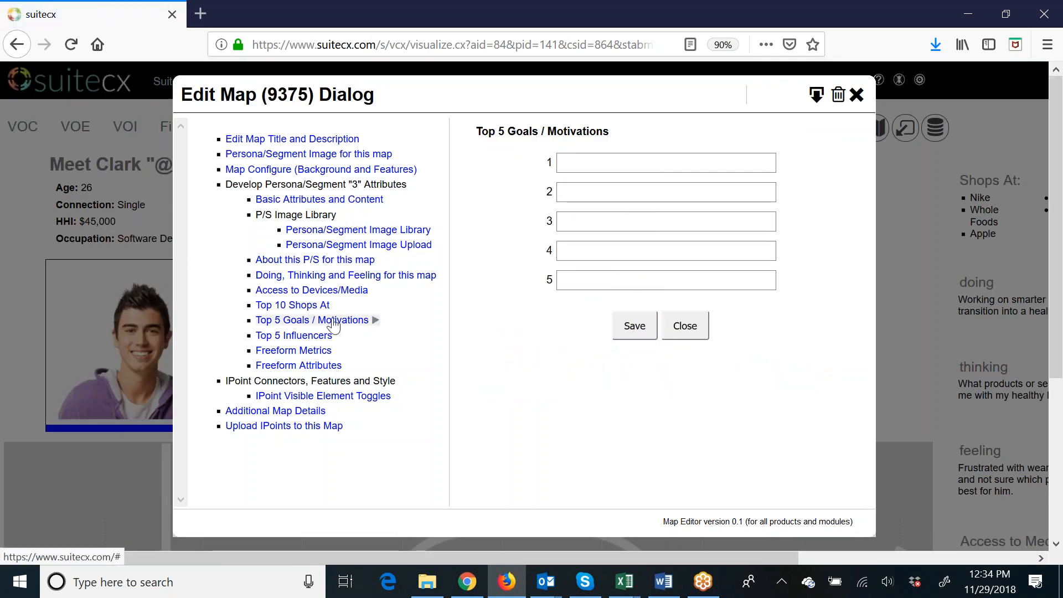
{"action": "left_click", "coordinate": [677, 159]}
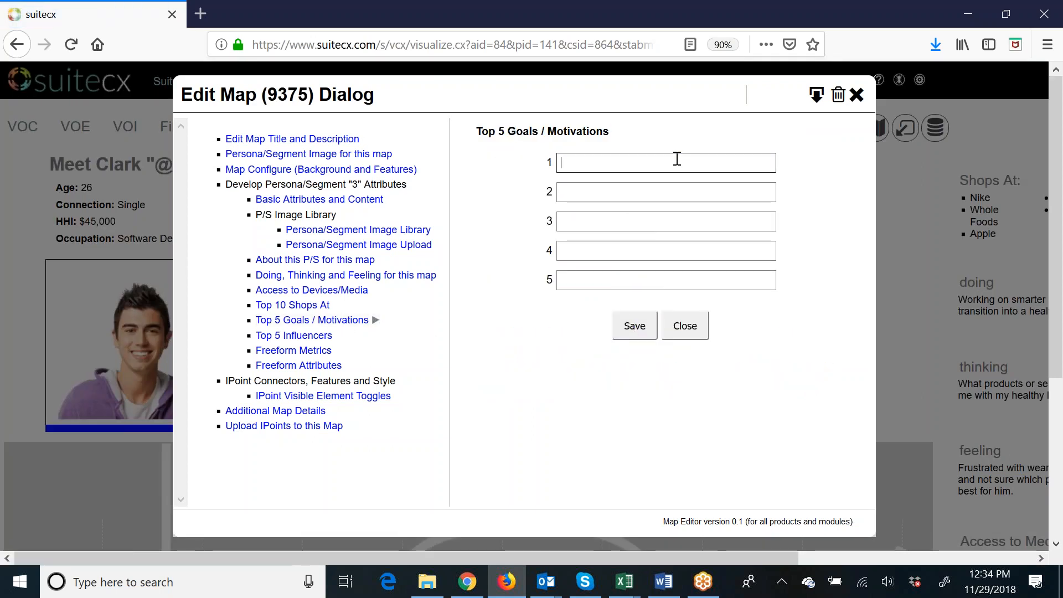
{"action": "type", "text": "Cut"}
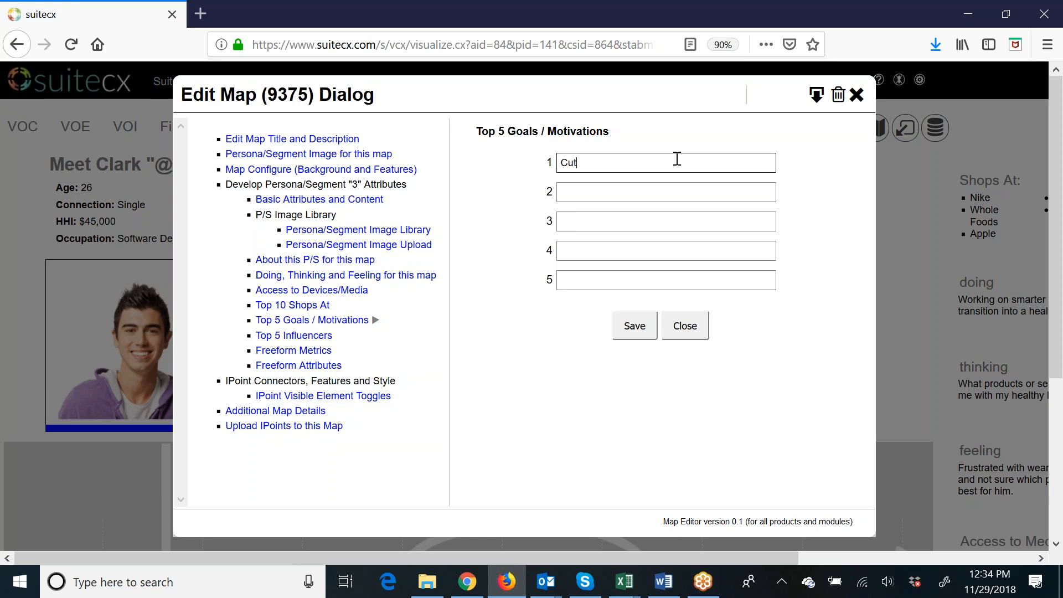
{"action": "type", "text": " down on unhealthy habits"}
{"action": "key", "text": "Tab"}
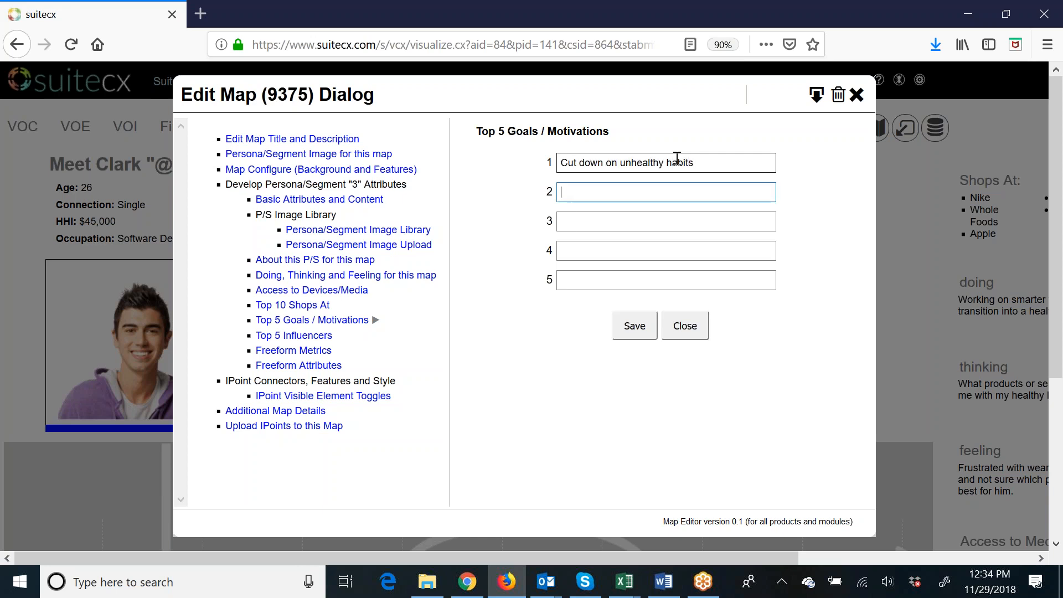
{"action": "type", "text": "Meas"}
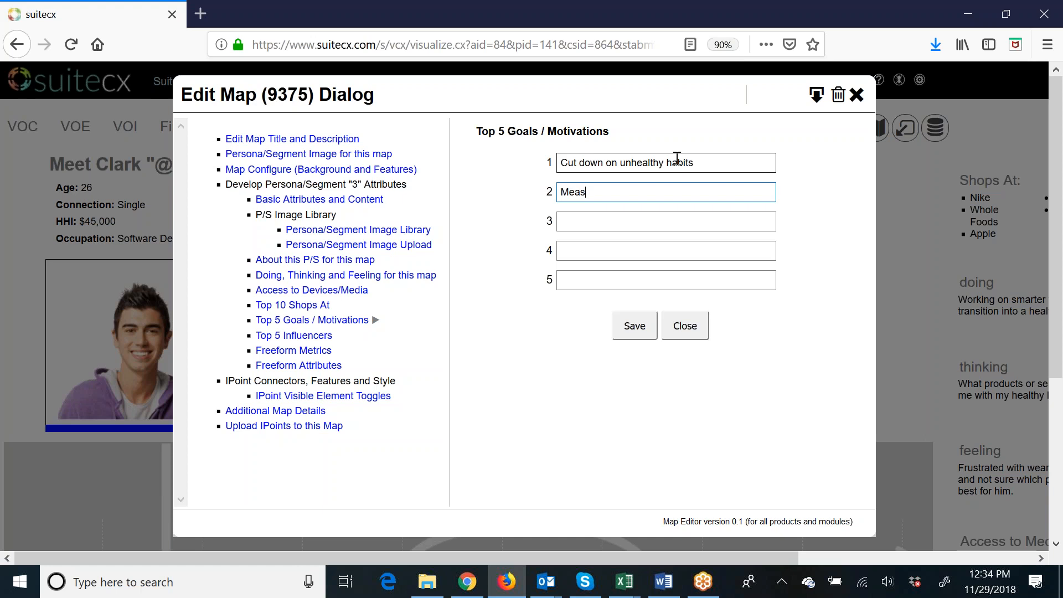
{"action": "type", "text": "ure his healthy lifestyle data"}
{"action": "key", "text": "Tab"}
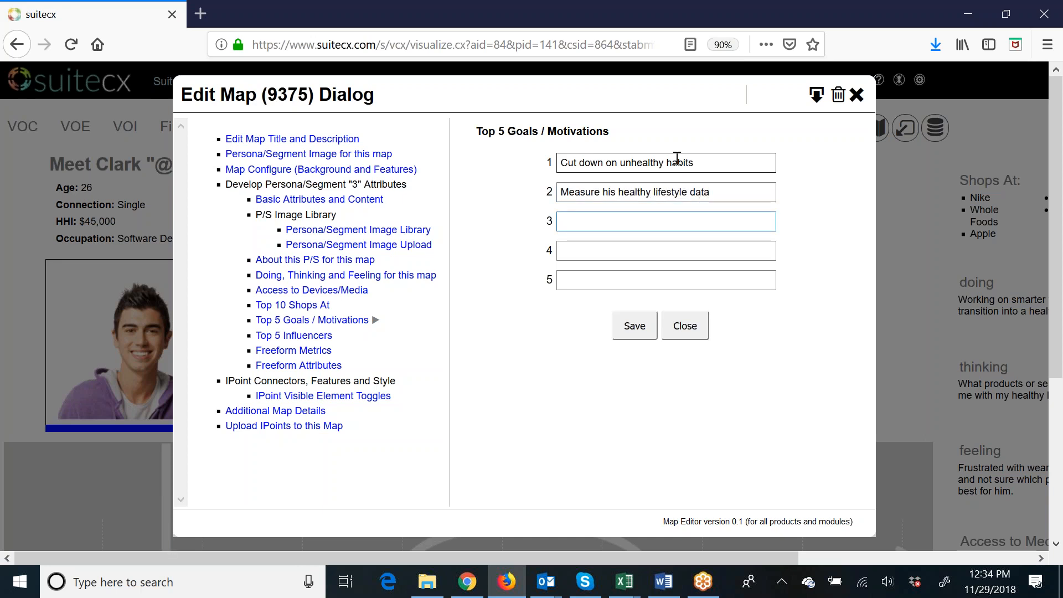
Add "Make positive impacts in his life" and "Influence his friends positively" as goals three and four, and save the goals.
{"action": "type", "text": "Make positive impacts in his life"}
{"action": "key", "text": "Tab"}
{"action": "type", "text": "Influence his friends positively"}
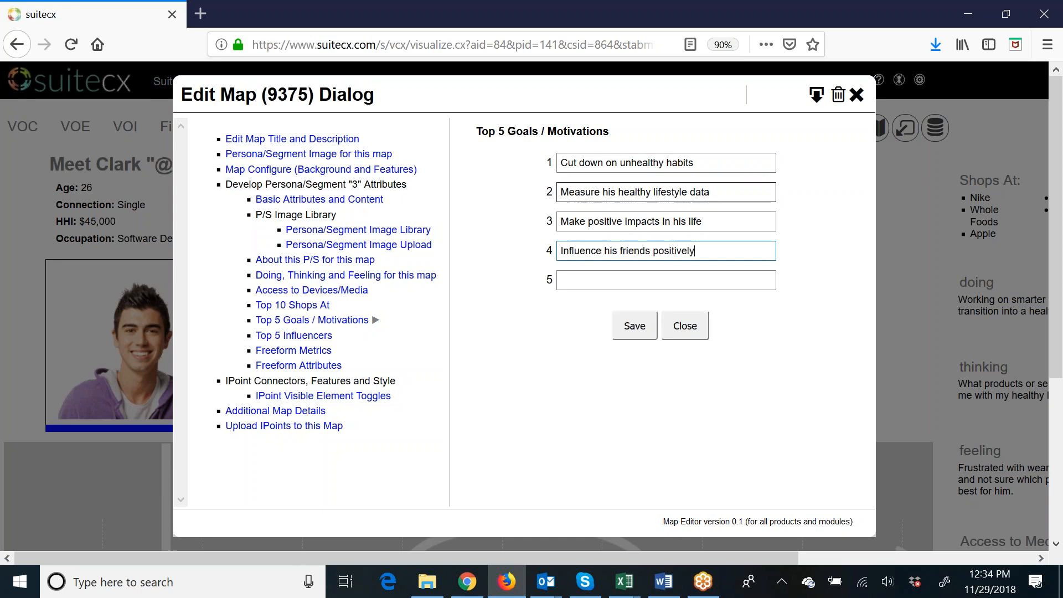
{"action": "left_click", "coordinate": [636, 327]}
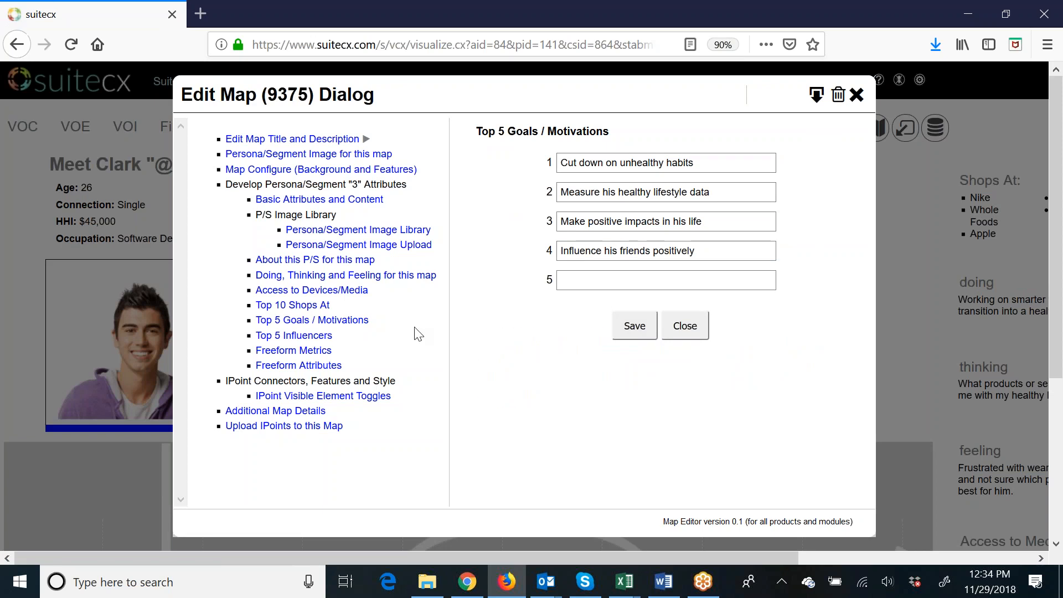
Enter Steve Jobs, Gary V and Richard Branson as the persona's first three top influencers.
{"action": "left_click", "coordinate": [319, 336]}
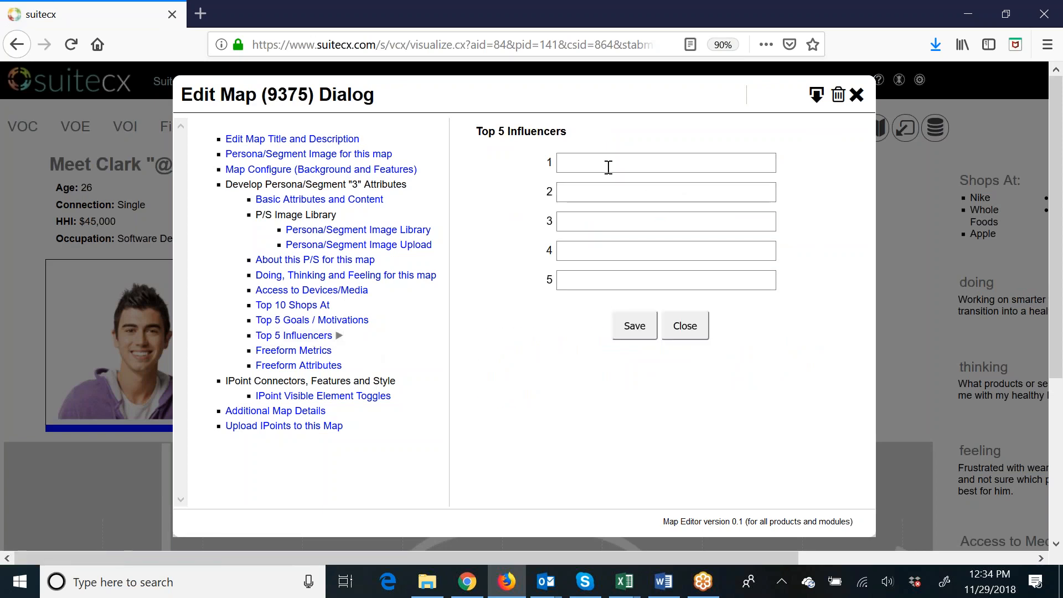
{"action": "type", "text": "Steve Jobs"}
{"action": "key", "text": "Tab"}
{"action": "type", "text": "Gary V"}
{"action": "key", "text": "Tab"}
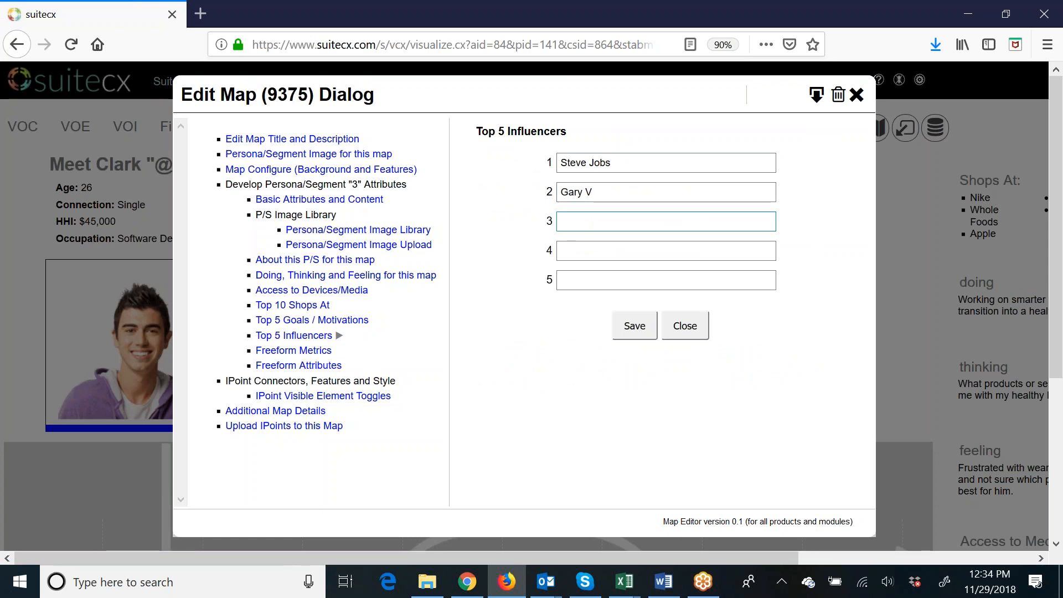
{"action": "type", "text": "Richard Branson"}
{"action": "key", "text": "Tab"}
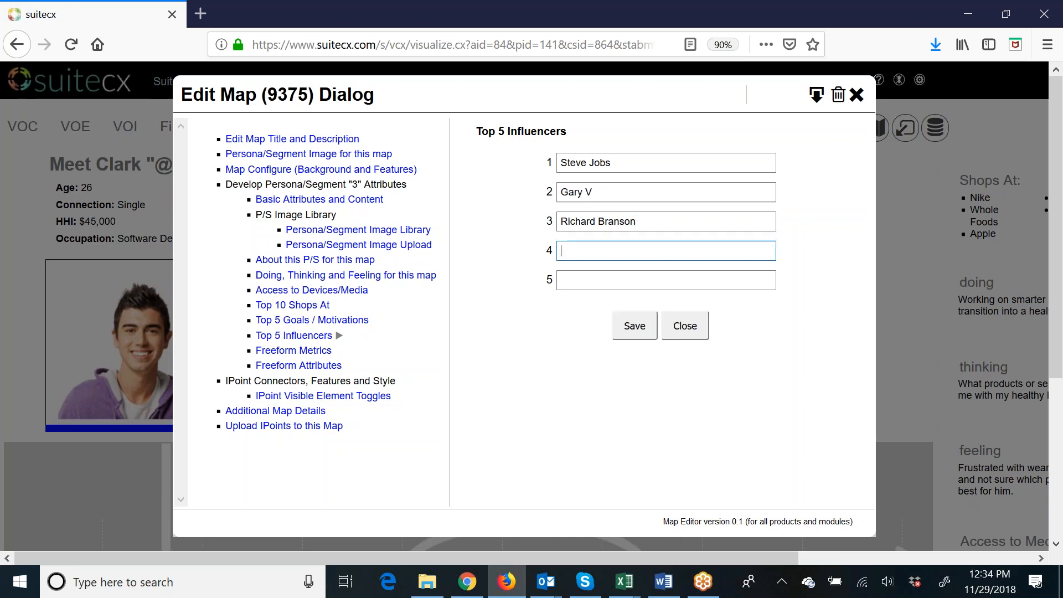
Add "Sports Heroes" as the fourth influencer and save the influencers list.
{"action": "type", "text": "Spor"}
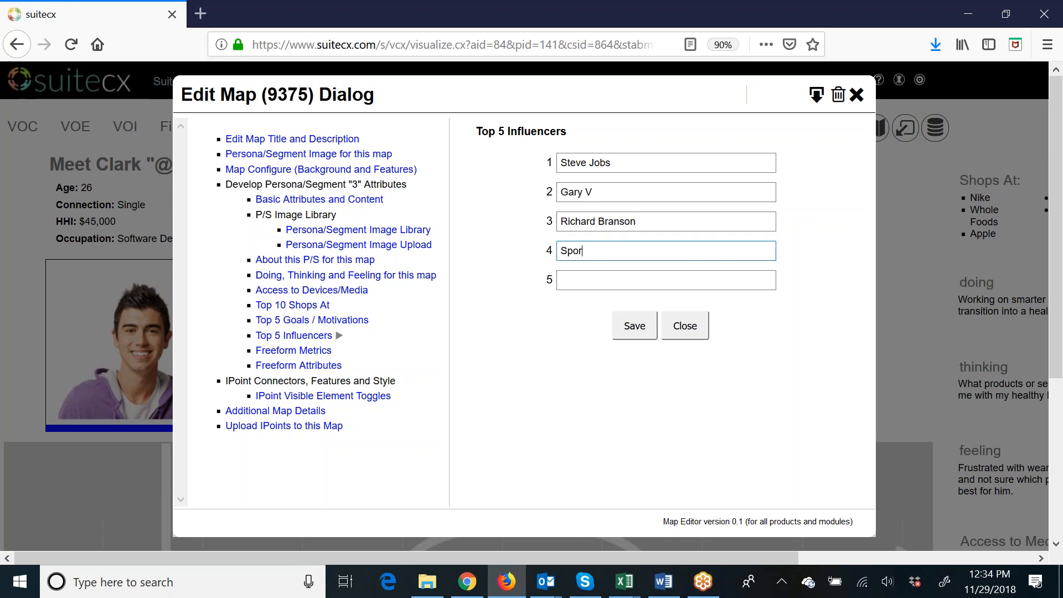
{"action": "type", "text": "ts Heroes"}
{"action": "left_click", "coordinate": [614, 250]}
{"action": "type", "text": "e"}
{"action": "left_click", "coordinate": [642, 280]}
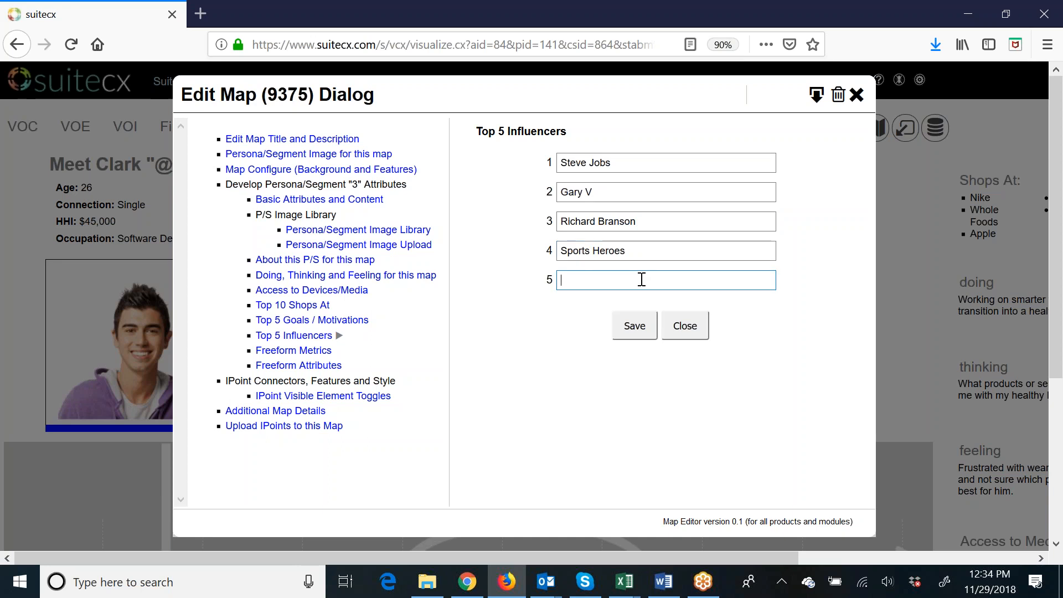
{"action": "left_click", "coordinate": [641, 327]}
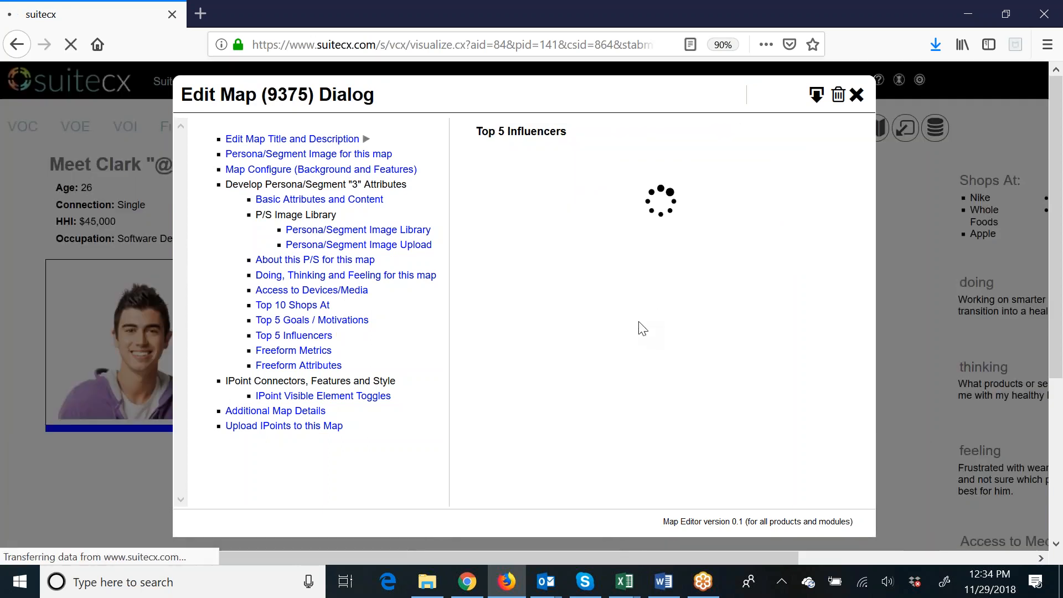
Enter Incentives, Achievement and Growth as the first three freeform attributes, leaving the freeform metrics empty.
{"action": "left_click", "coordinate": [320, 354]}
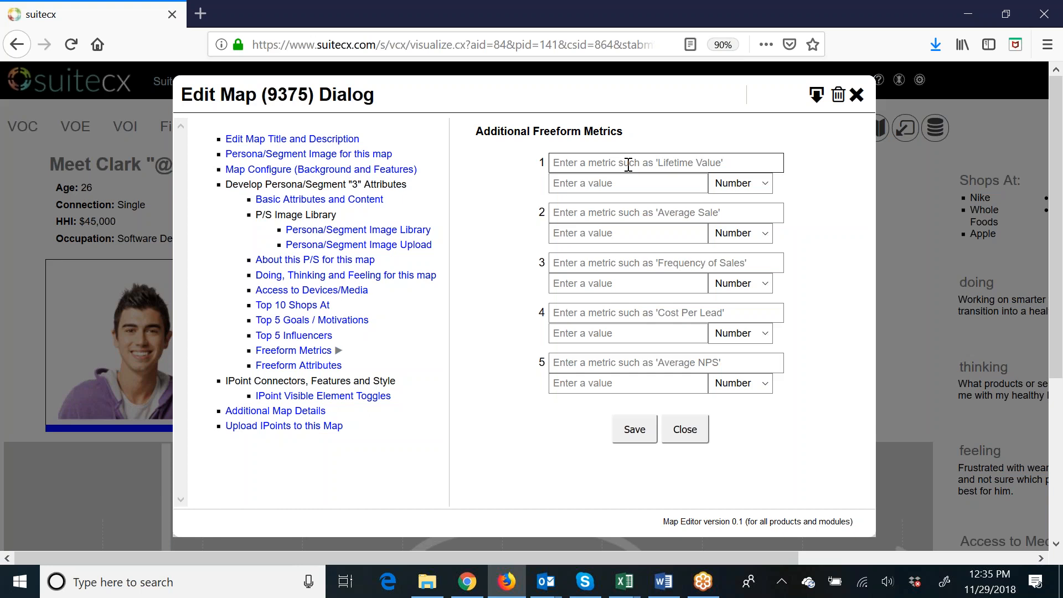
{"action": "left_click", "coordinate": [320, 370]}
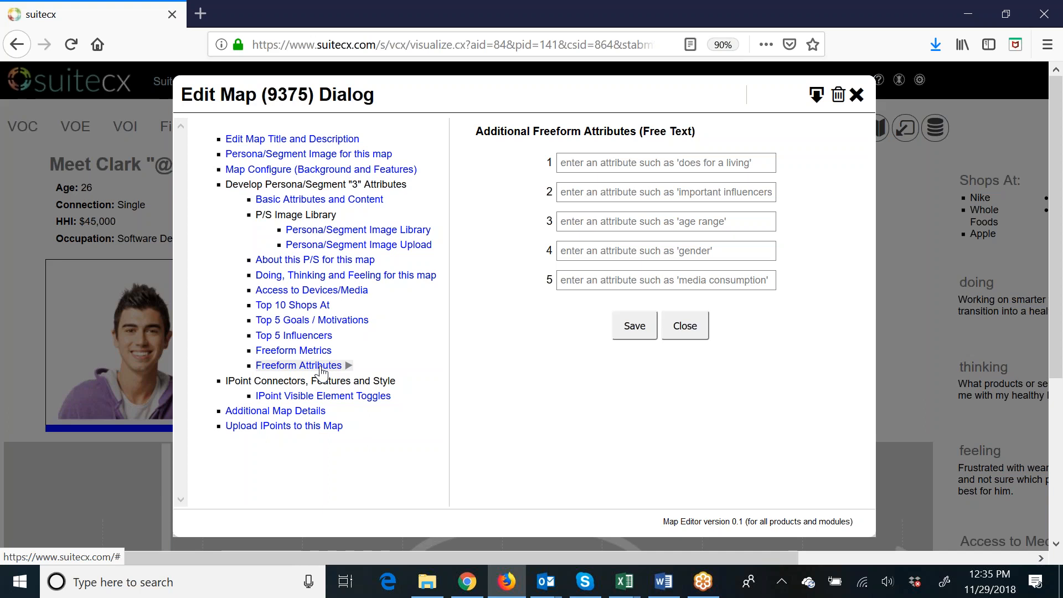
{"action": "left_click", "coordinate": [585, 164]}
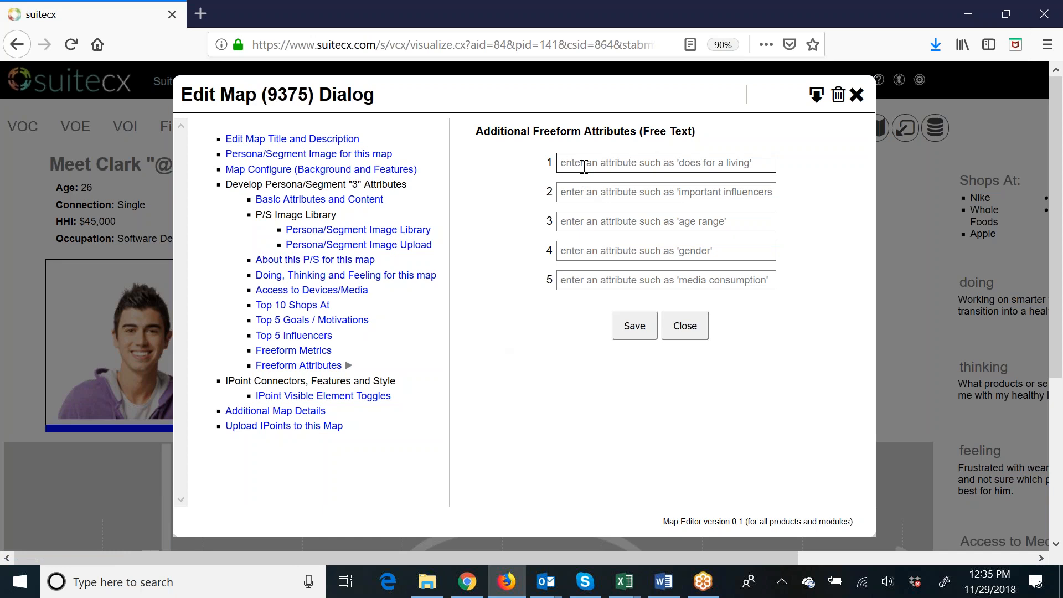
{"action": "type", "text": "MOti"}
{"action": "key", "text": "BackSpace"}
{"action": "key", "text": "BackSpace"}
{"action": "type", "text": "Incentives"}
{"action": "key", "text": "Tab"}
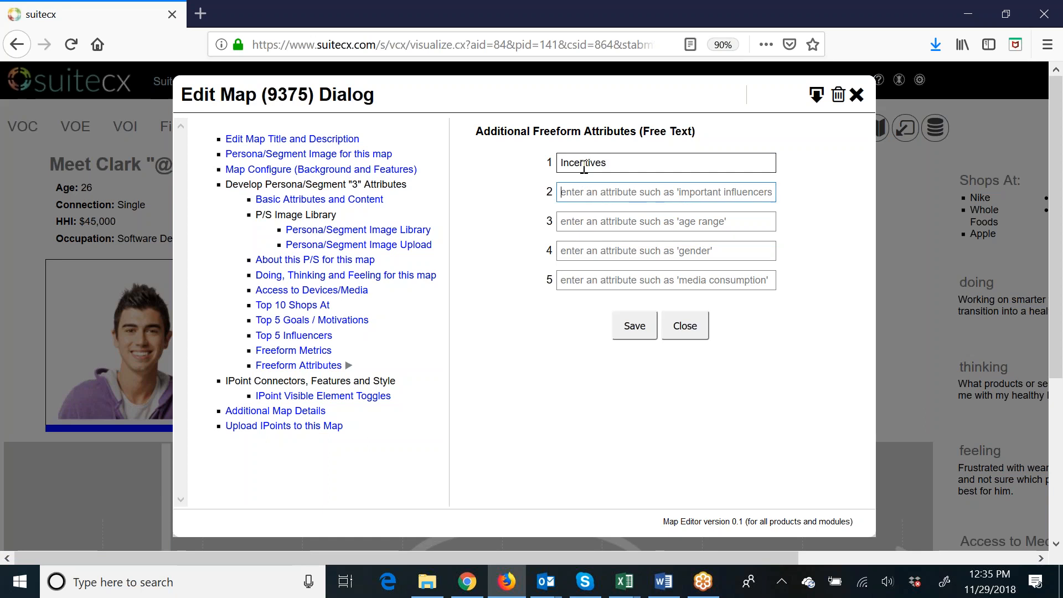
{"action": "type", "text": "Achievement"}
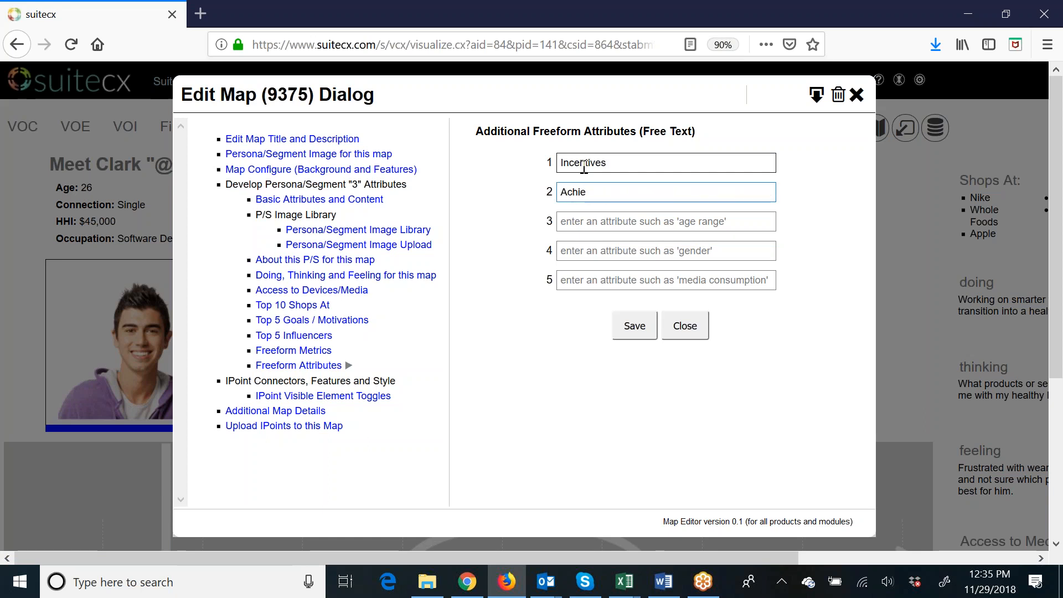
{"action": "key", "text": "Tab"}
{"action": "type", "text": "Growth"}
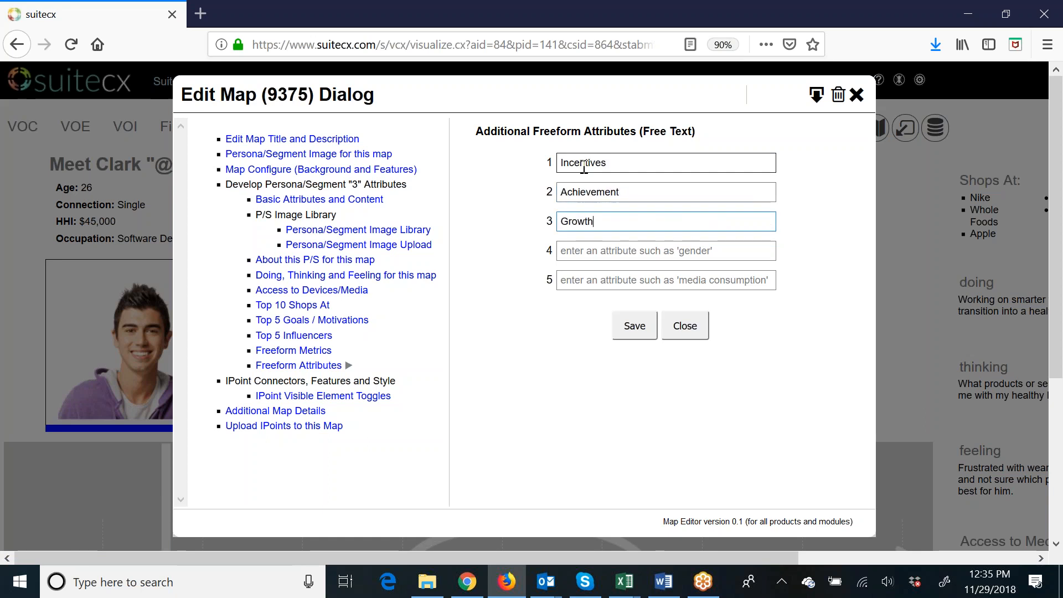
Add Power and Social Status as freeform attributes four and five, save them and close the map editor.
{"action": "key", "text": "Tab"}
{"action": "type", "text": "Power"}
{"action": "key", "text": "Tab"}
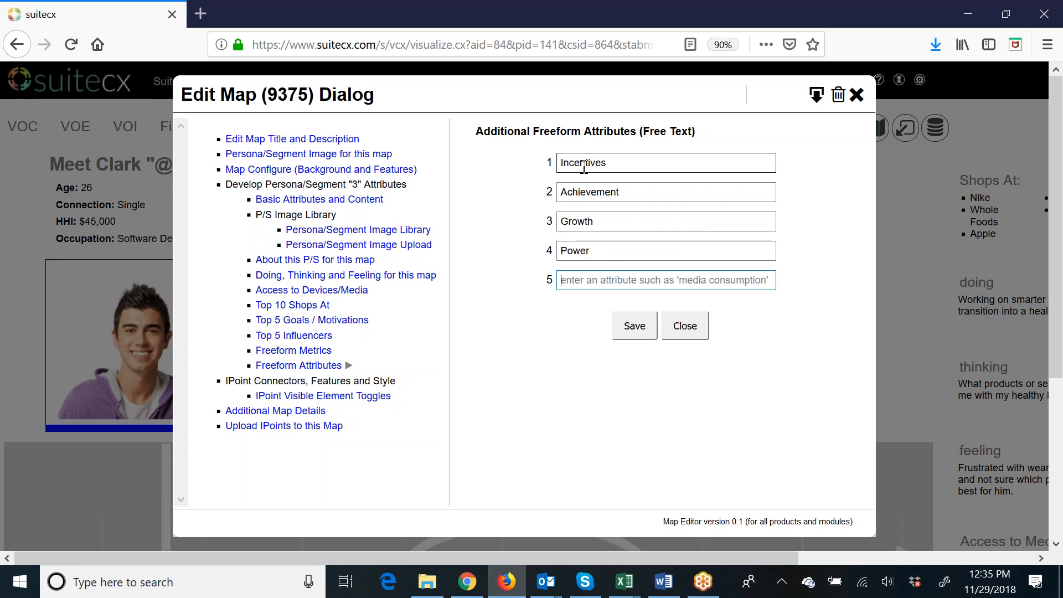
{"action": "type", "text": "Social Status"}
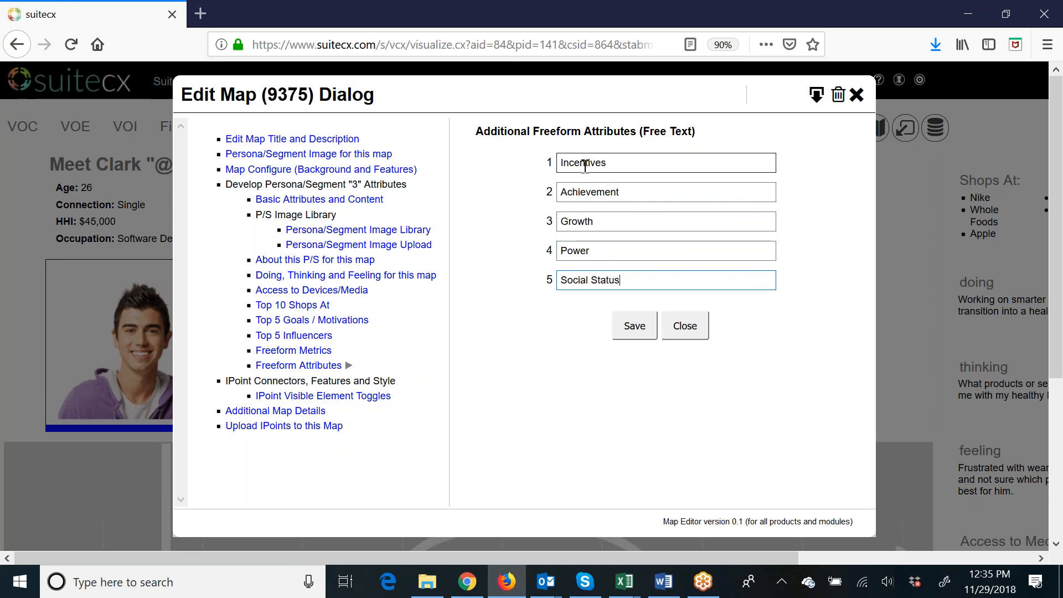
{"action": "left_click", "coordinate": [635, 331]}
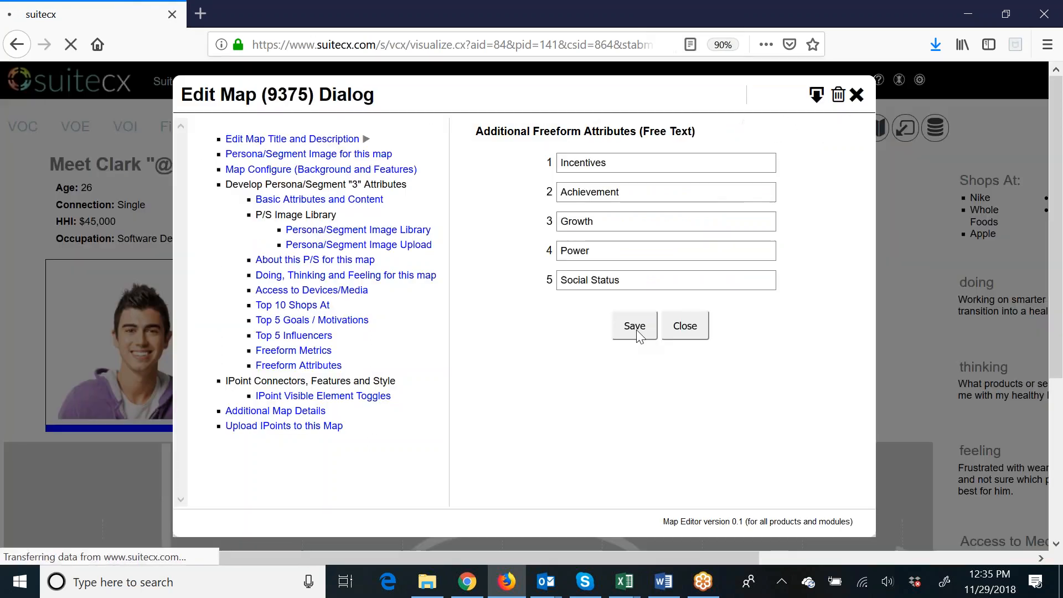
{"action": "left_click", "coordinate": [684, 335]}
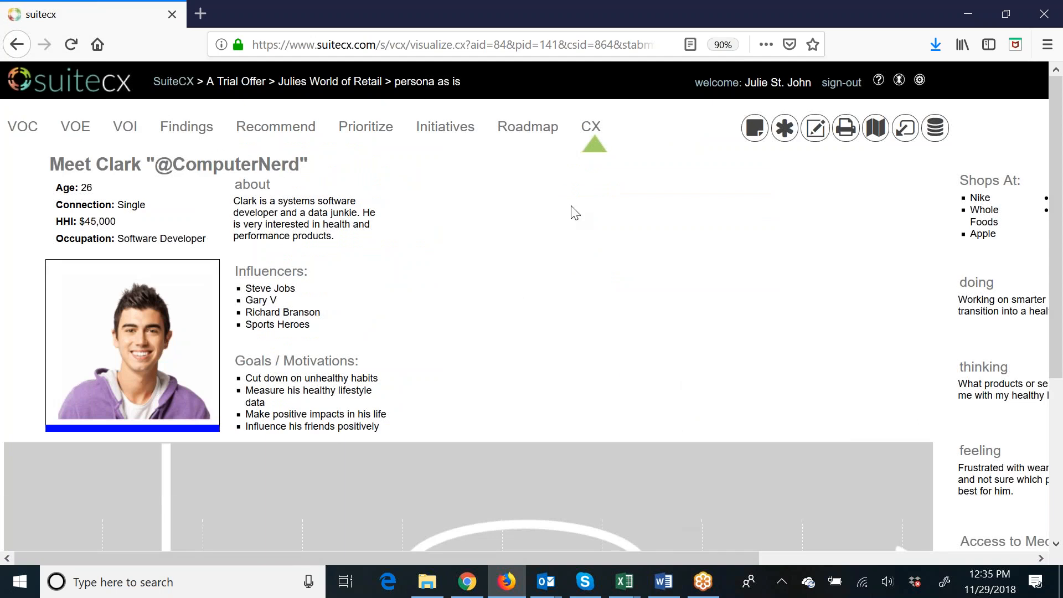
Move the Shops At block on the persona map to just beside the about section.
{"action": "scroll", "coordinate": [571, 357], "scroll_direction": "down", "scroll_amount": 5}
{"action": "scroll", "coordinate": [571, 357], "scroll_direction": "up", "scroll_amount": 5}
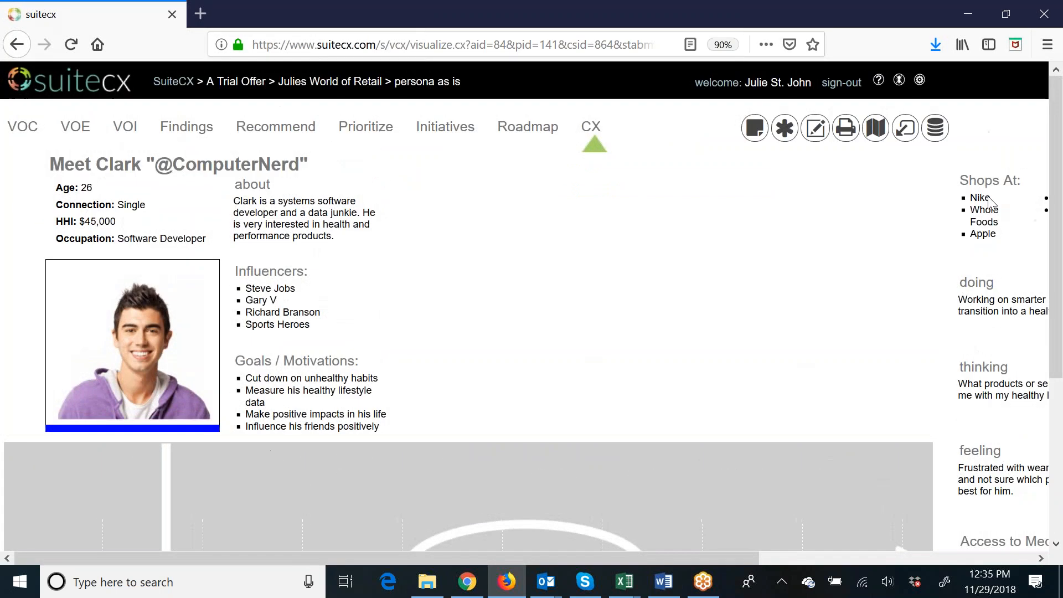
{"action": "left_click_drag", "start_coordinate": [984, 190], "coordinate": [437, 183]}
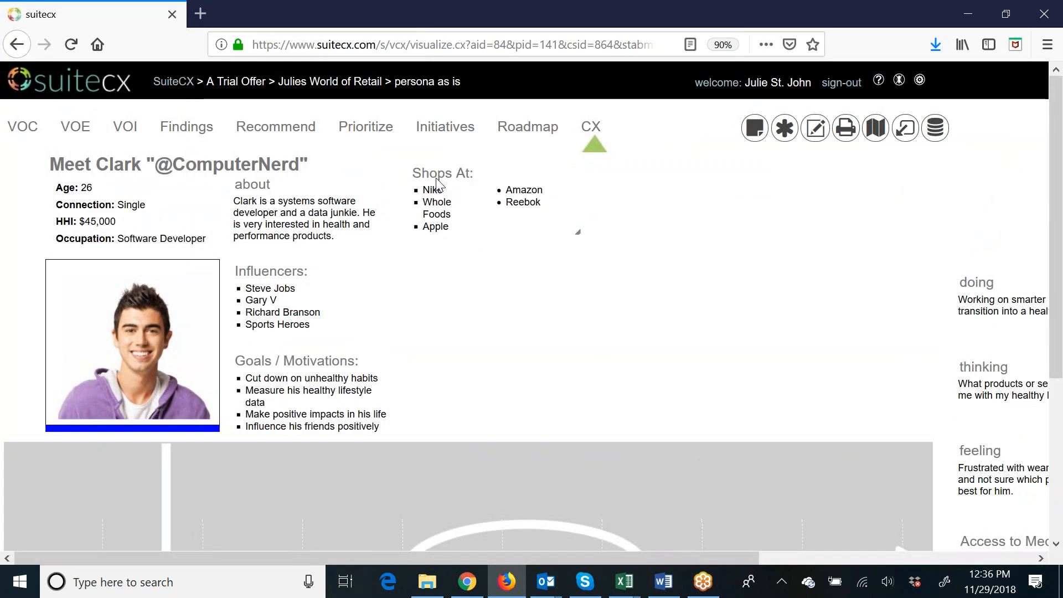
Move the doing block directly beneath Shops At and the More Attributes block beneath doing.
{"action": "left_click_drag", "start_coordinate": [981, 284], "coordinate": [443, 275]}
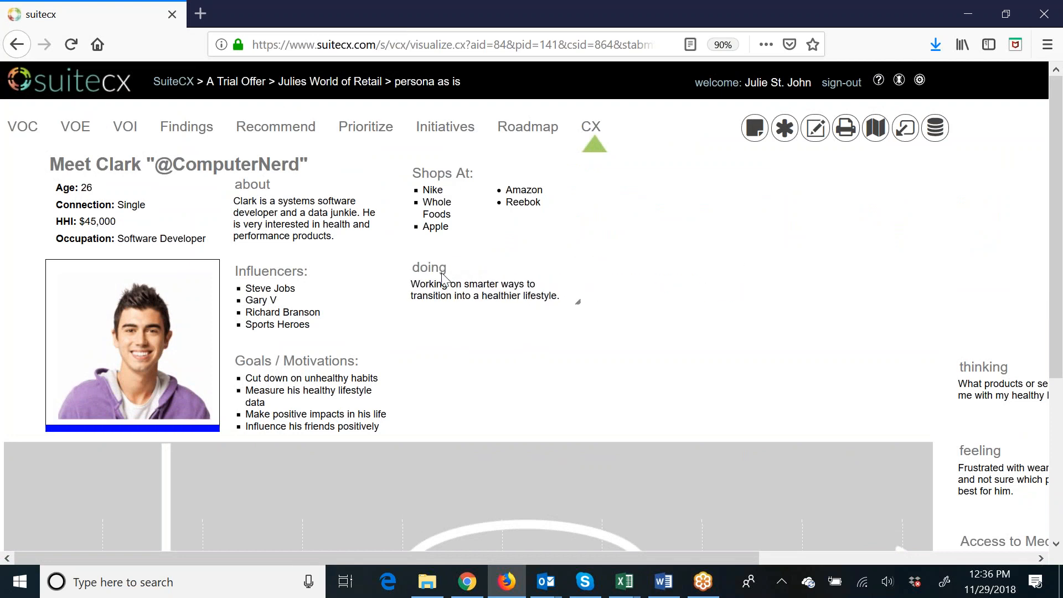
{"action": "left_click_drag", "start_coordinate": [616, 555], "coordinate": [865, 551]}
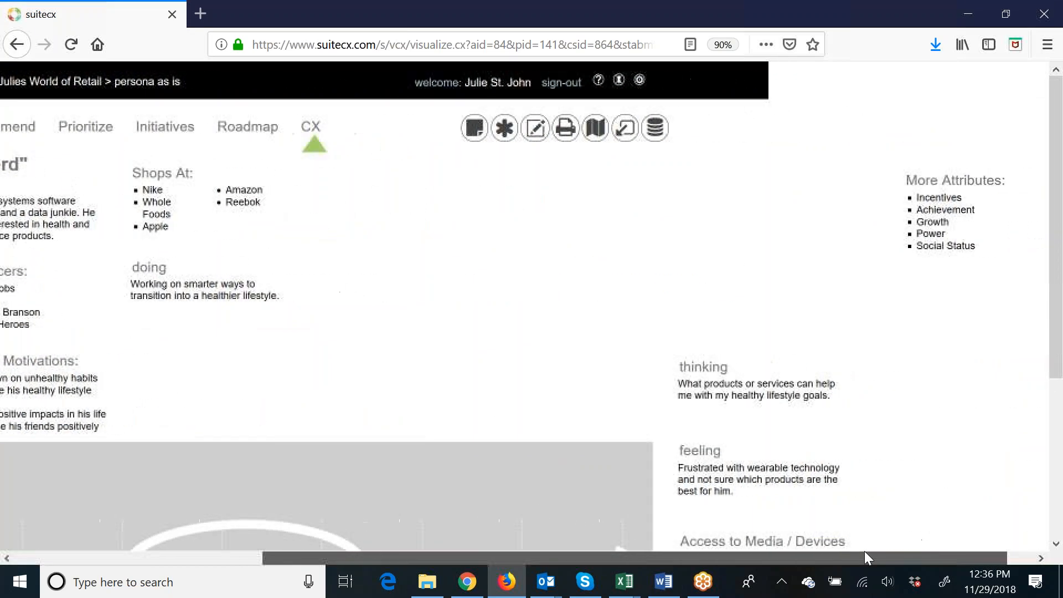
{"action": "left_click_drag", "start_coordinate": [957, 189], "coordinate": [233, 354]}
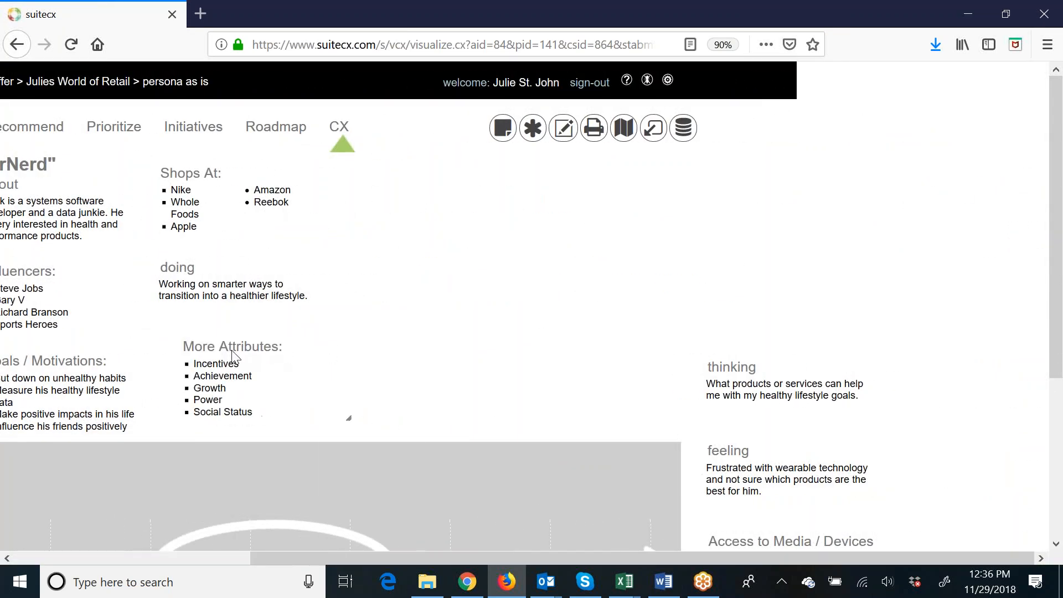
Stack the thinking, feeling and Access to Media / Devices blocks in a column beside Shops At and reload the map.
{"action": "left_click_drag", "start_coordinate": [736, 369], "coordinate": [400, 193]}
{"action": "left_click_drag", "start_coordinate": [733, 460], "coordinate": [410, 267]}
{"action": "scroll", "coordinate": [748, 438], "scroll_direction": "down", "scroll_amount": 5}
{"action": "left_click_drag", "start_coordinate": [792, 315], "coordinate": [685, 125]}
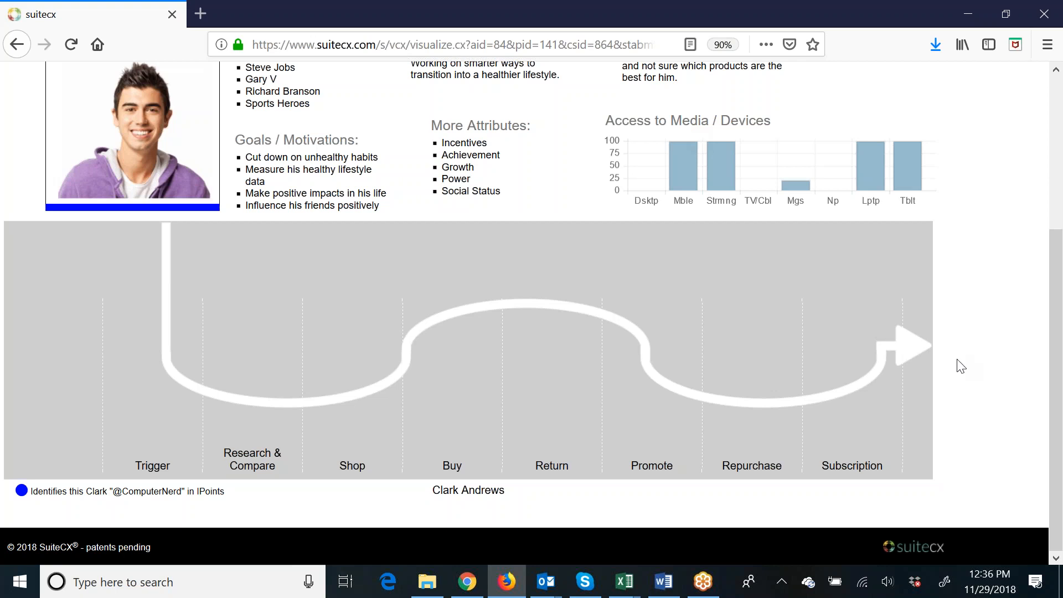
{"action": "scroll", "coordinate": [961, 367], "scroll_direction": "up", "scroll_amount": 5}
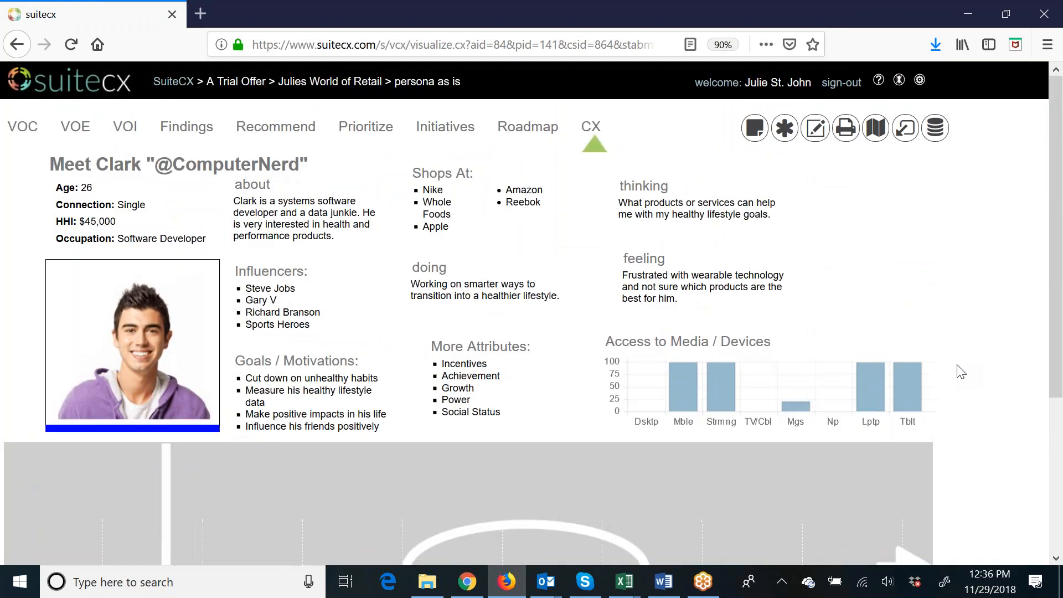
{"action": "left_click", "coordinate": [69, 47]}
{"action": "scroll", "coordinate": [543, 393], "scroll_direction": "down", "scroll_amount": 5}
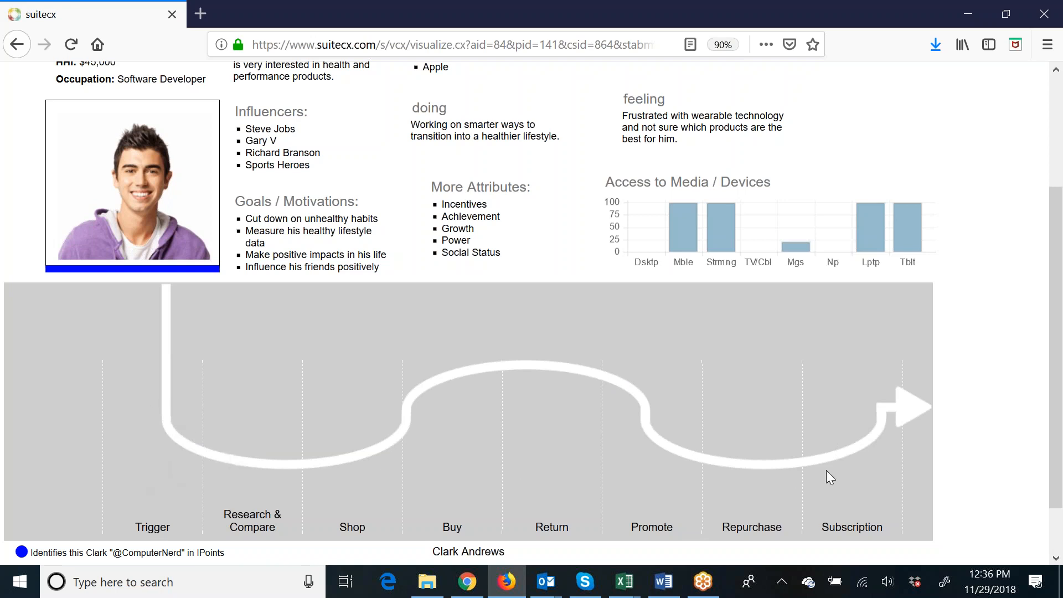
{"action": "scroll", "coordinate": [832, 467], "scroll_direction": "up", "scroll_amount": 3}
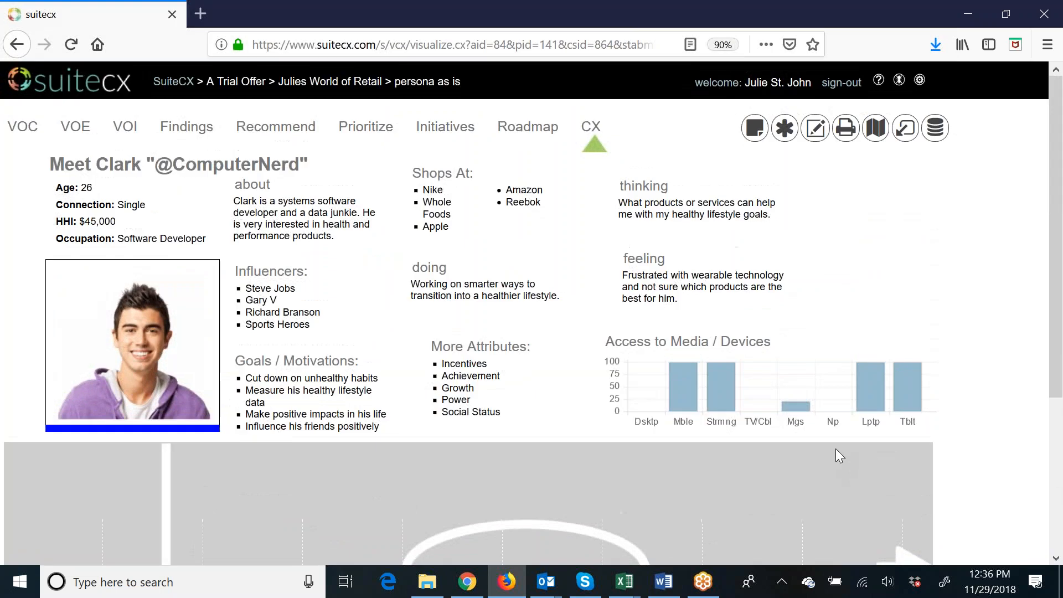
List the unused inventory IPoints by default lifecycle and add the Trigger IPoint "I lost/gained weight and need new clothes".
{"action": "left_click", "coordinate": [907, 127]}
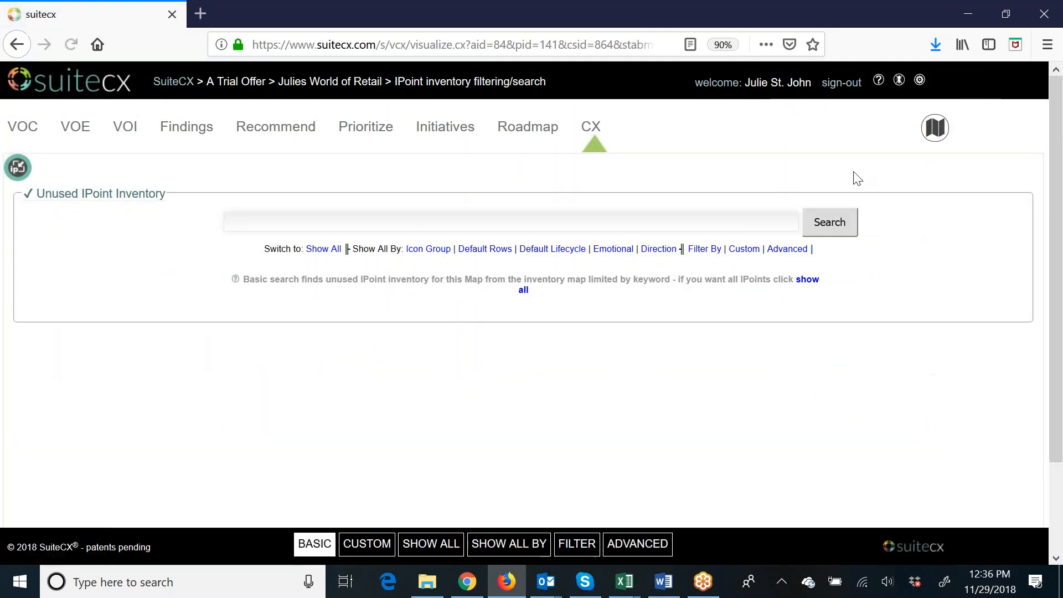
{"action": "left_click", "coordinate": [556, 250]}
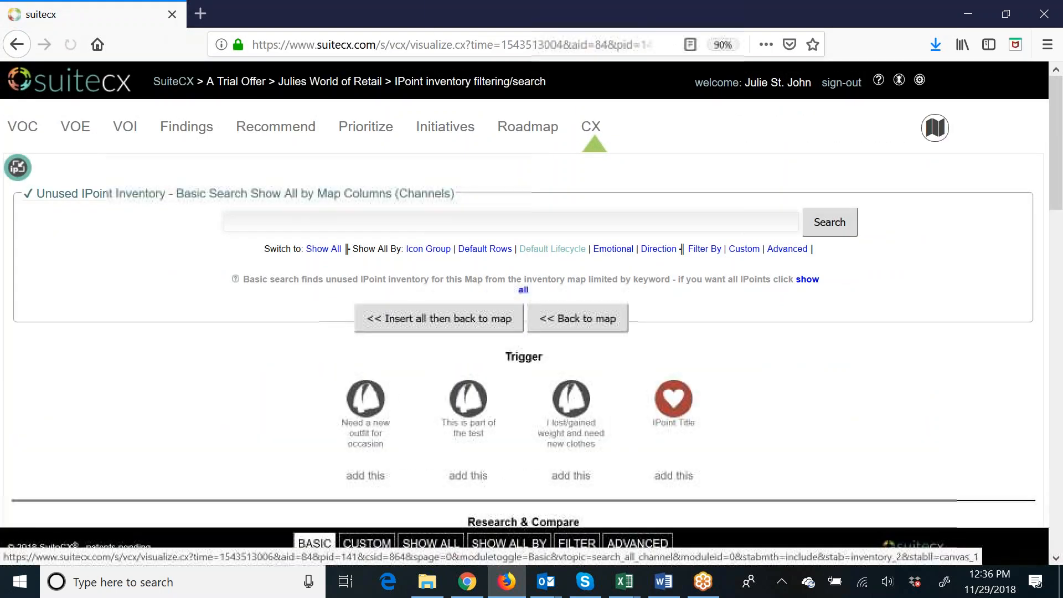
{"action": "scroll", "coordinate": [783, 344], "scroll_direction": "down", "scroll_amount": 3}
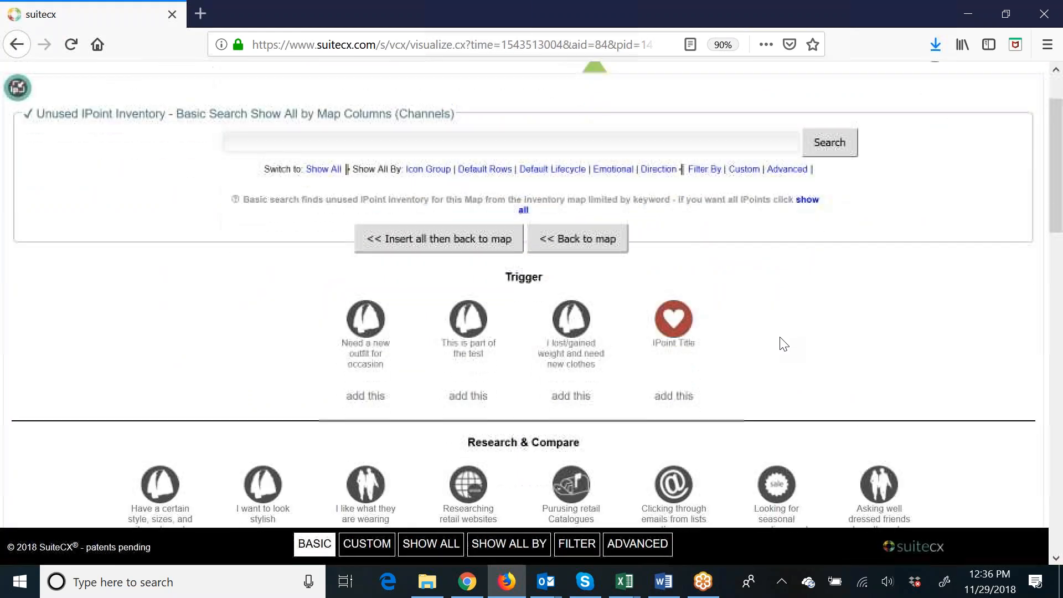
{"action": "scroll", "coordinate": [784, 344], "scroll_direction": "down", "scroll_amount": 3}
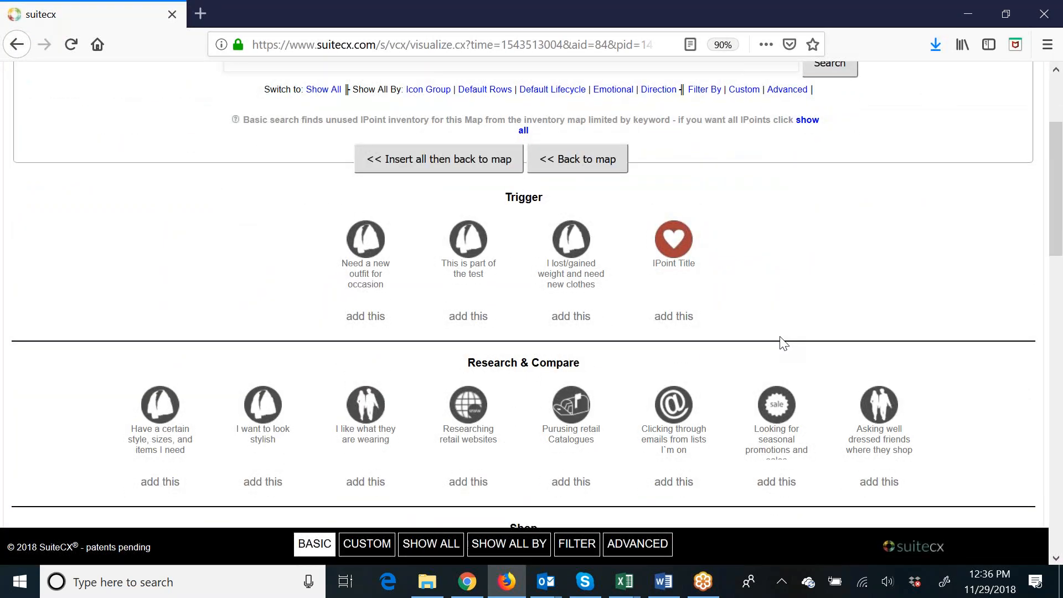
{"action": "scroll", "coordinate": [784, 344], "scroll_direction": "down", "scroll_amount": 2}
{"action": "scroll", "coordinate": [780, 336], "scroll_direction": "down", "scroll_amount": 2}
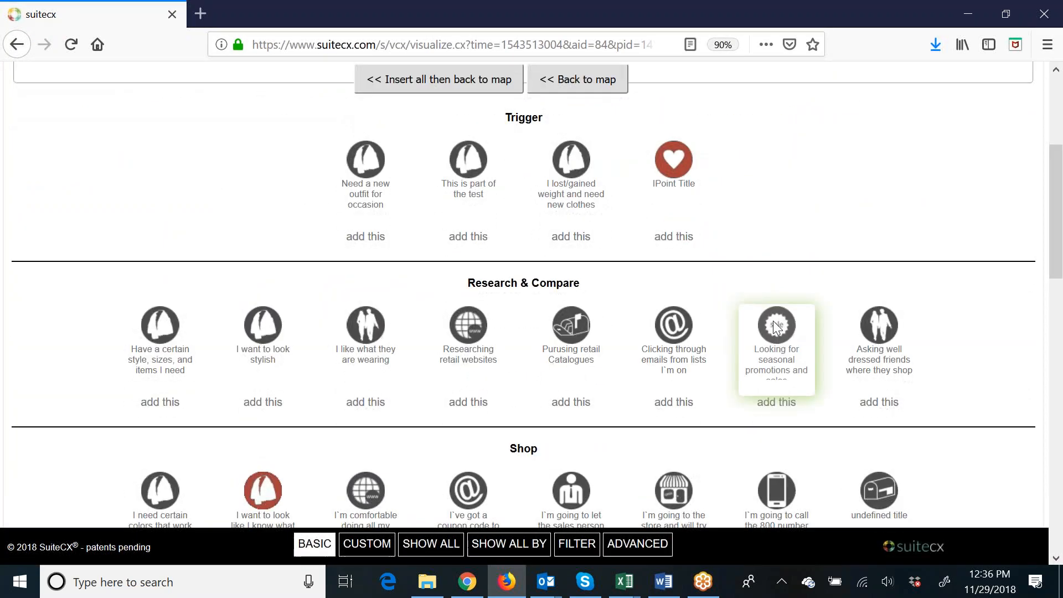
{"action": "left_click", "coordinate": [571, 236]}
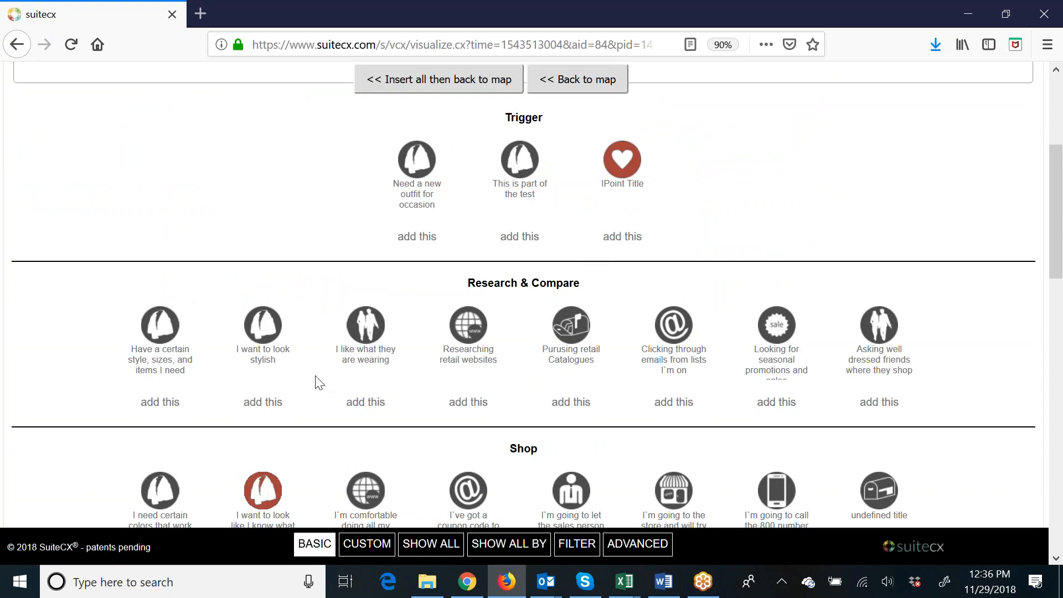
Add the IPoints "Researching retail websites", "I'm comfortable doing all my shopping online" and "I want to get the very best for my money".
{"action": "scroll", "coordinate": [320, 382], "scroll_direction": "down", "scroll_amount": 3}
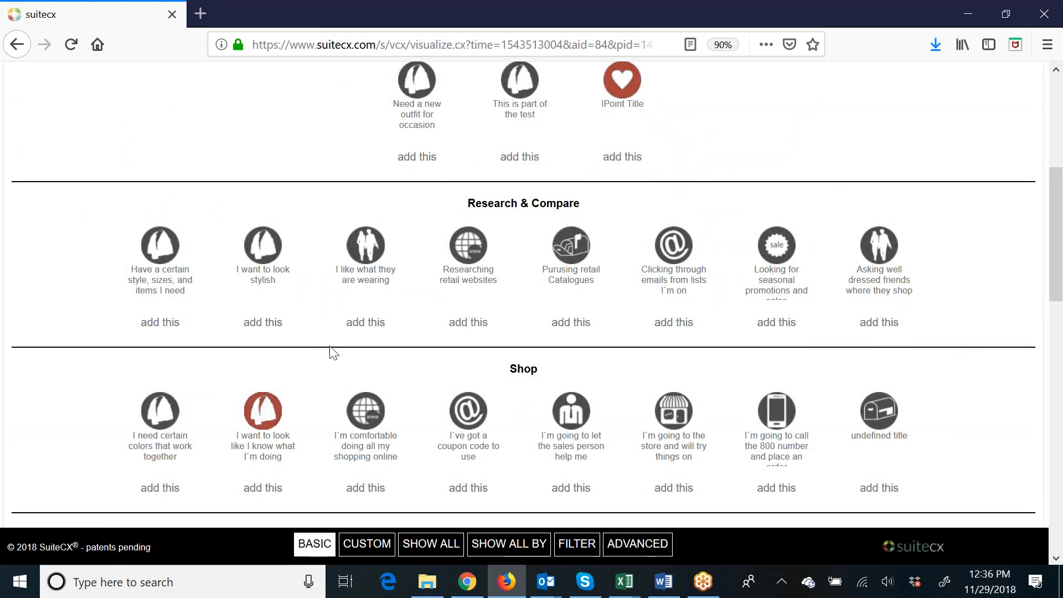
{"action": "left_click", "coordinate": [462, 324]}
{"action": "scroll", "coordinate": [462, 328], "scroll_direction": "down", "scroll_amount": 6}
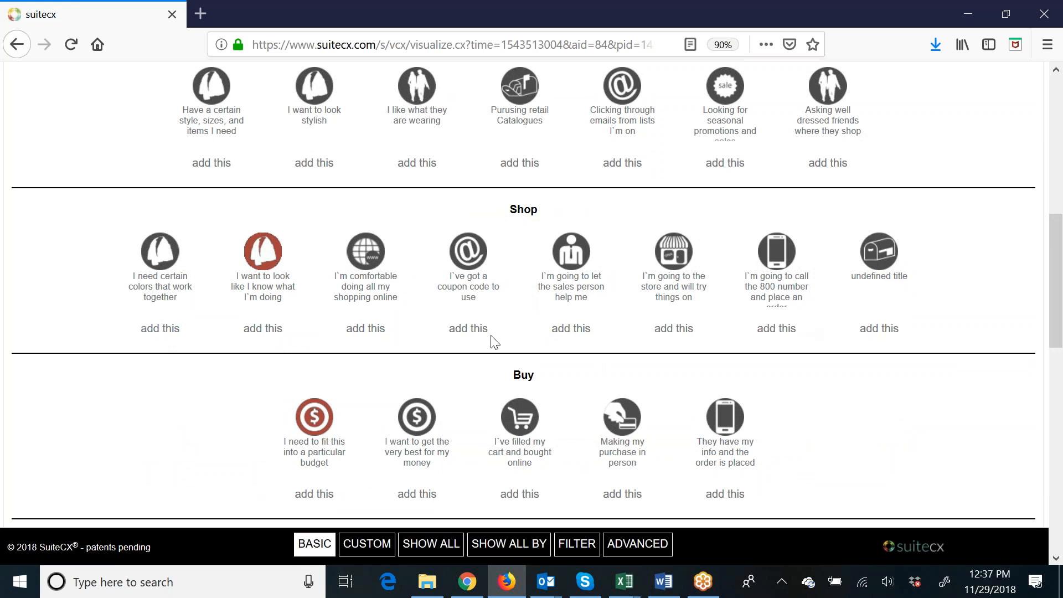
{"action": "left_click", "coordinate": [368, 332]}
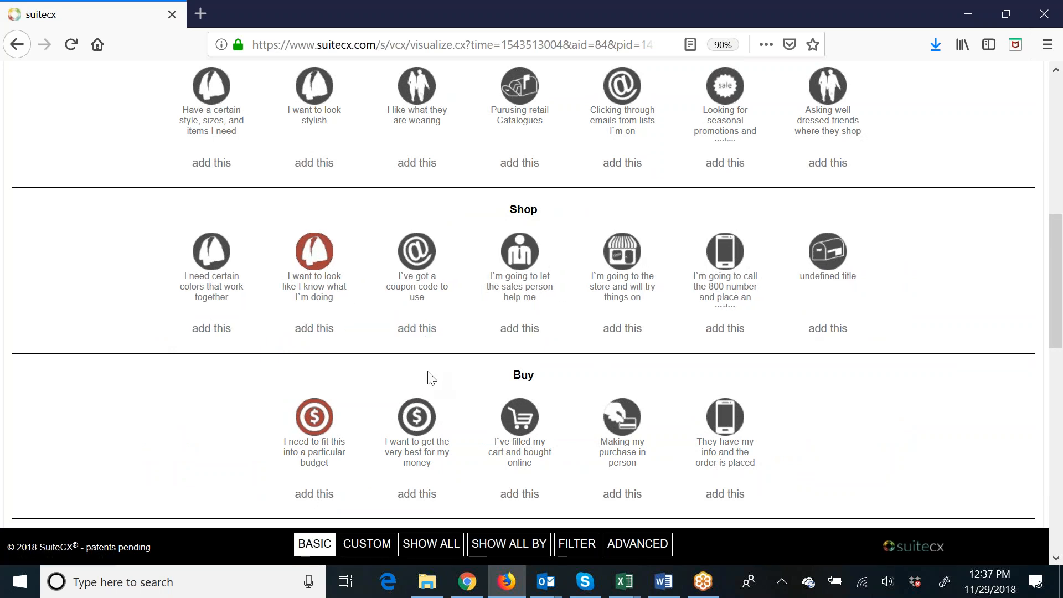
{"action": "scroll", "coordinate": [431, 379], "scroll_direction": "down", "scroll_amount": 3}
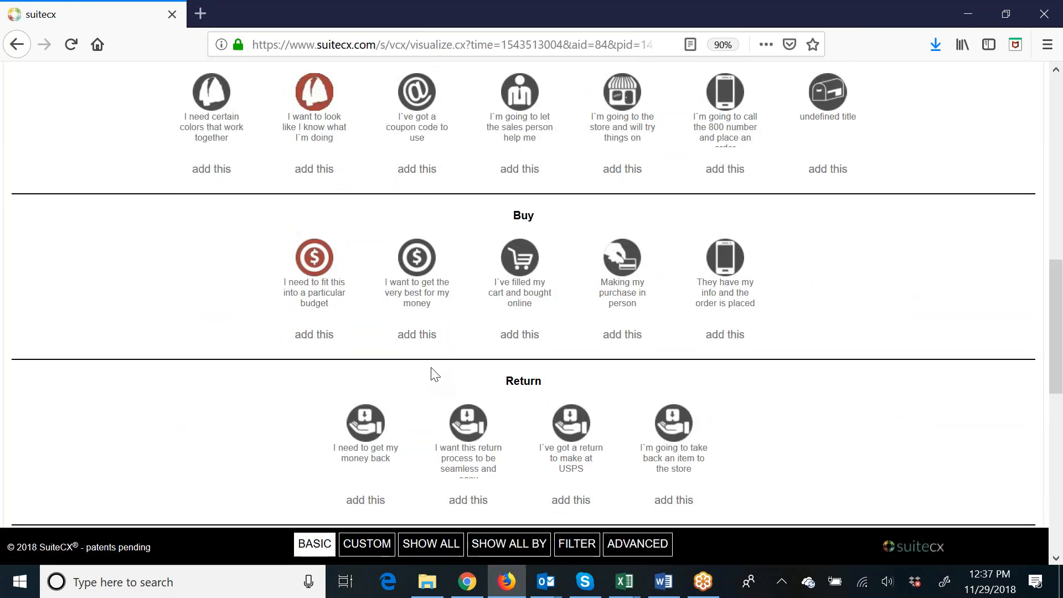
{"action": "left_click", "coordinate": [417, 336]}
Add the Return IPoint "I need to get my money back" and the Promote IPoint about wanting friends and family to know.
{"action": "scroll", "coordinate": [451, 345], "scroll_direction": "down", "scroll_amount": 3}
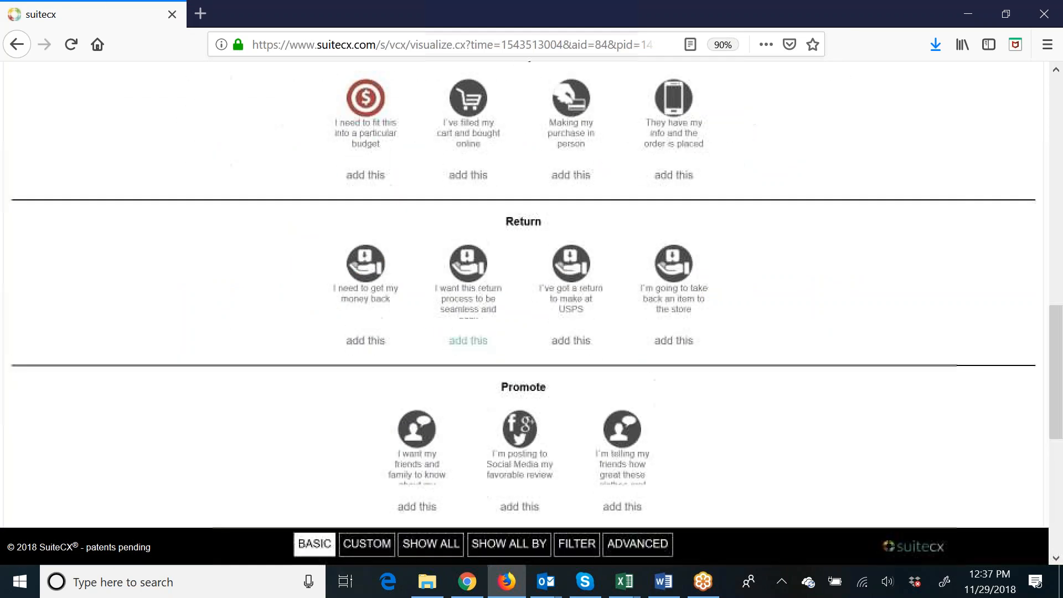
{"action": "left_click", "coordinate": [367, 348]}
{"action": "scroll", "coordinate": [381, 349], "scroll_direction": "down", "scroll_amount": 3}
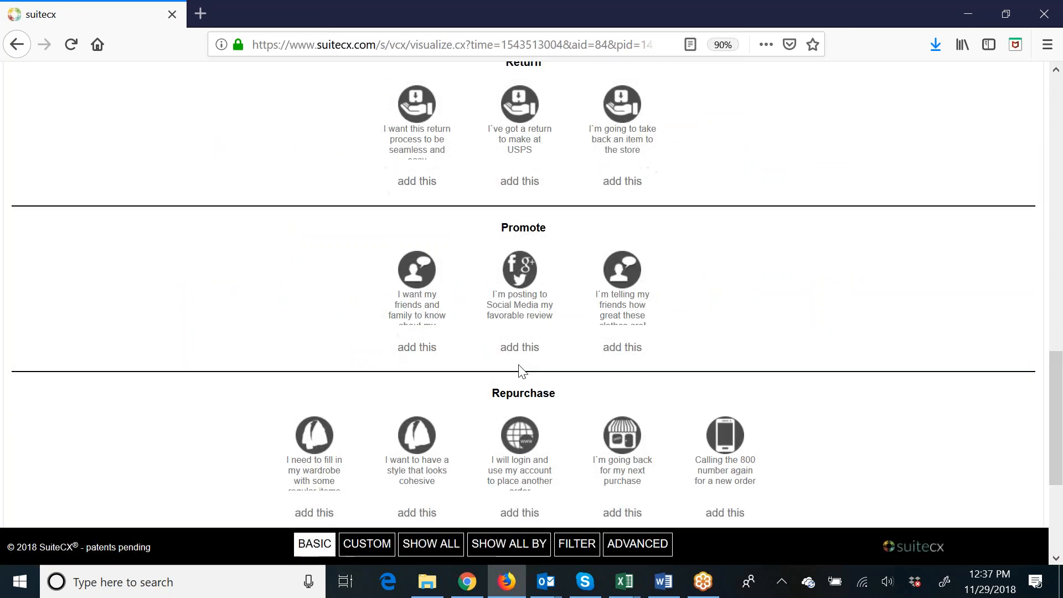
{"action": "left_click", "coordinate": [418, 349]}
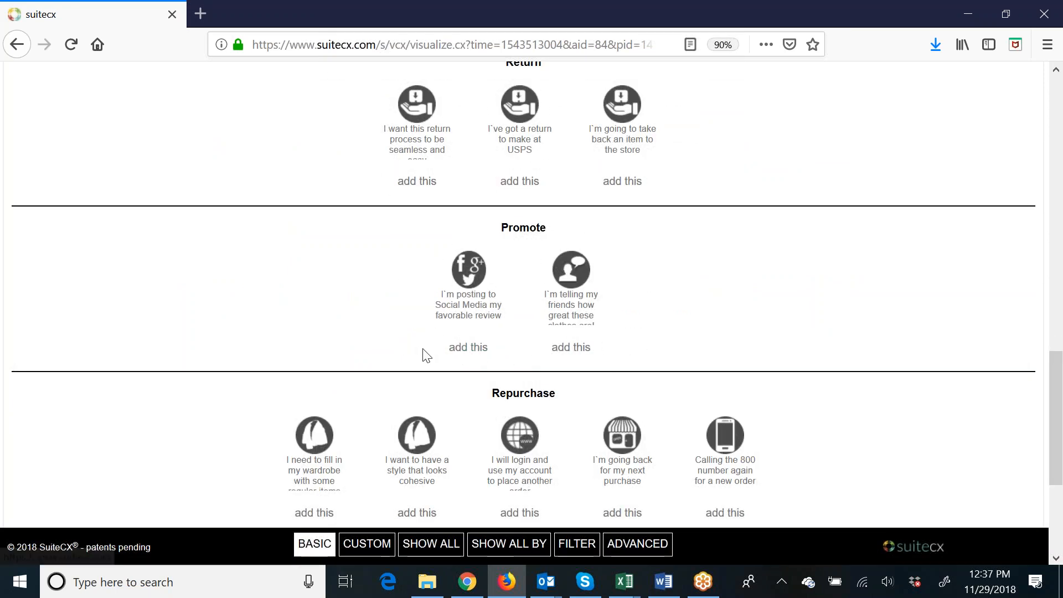
Add the Repurchase IPoint about logging in to place another order and the Monthly subscription IPoint, and return to the map.
{"action": "scroll", "coordinate": [423, 348], "scroll_direction": "down", "scroll_amount": 3}
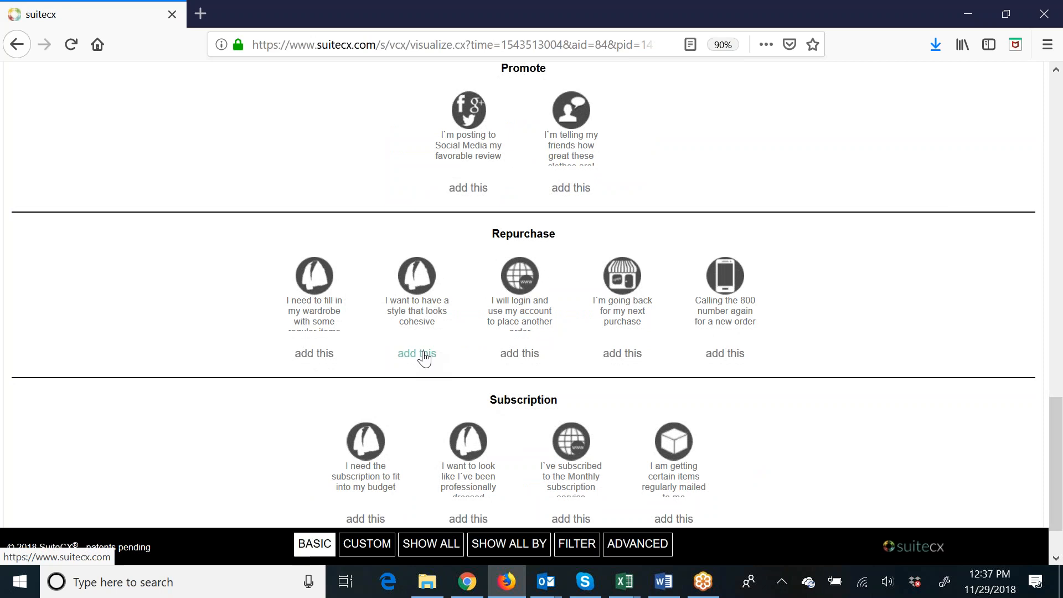
{"action": "left_click", "coordinate": [525, 355]}
{"action": "scroll", "coordinate": [302, 366], "scroll_direction": "down", "scroll_amount": 2}
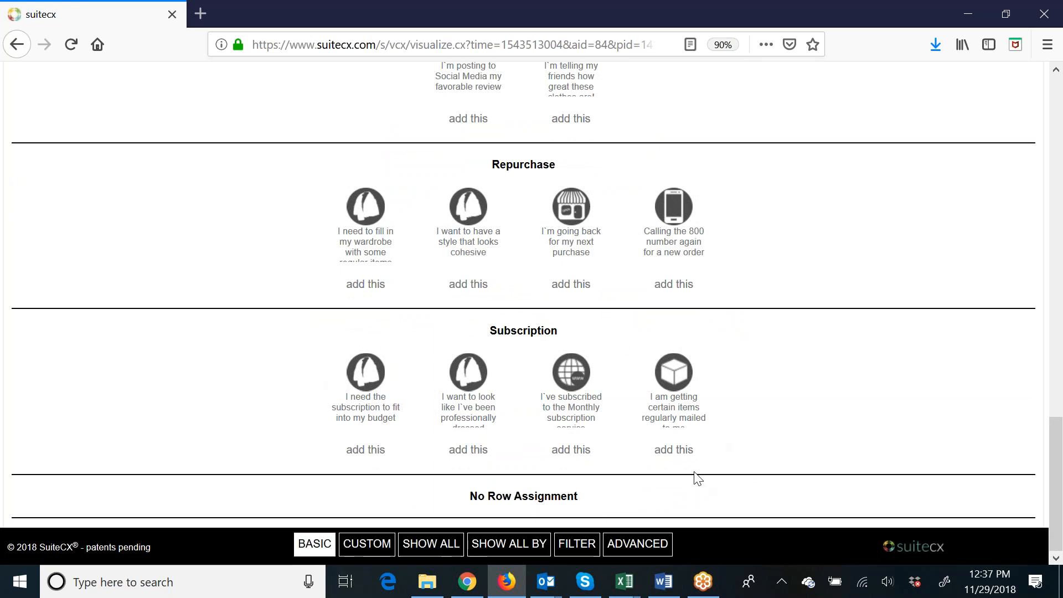
{"action": "left_click", "coordinate": [570, 453]}
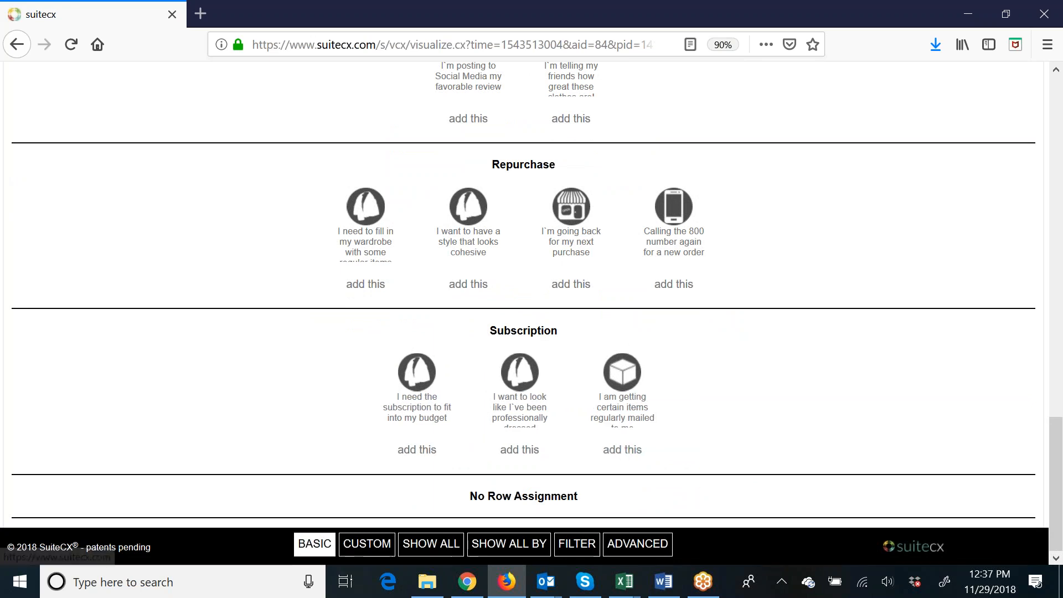
{"action": "scroll", "coordinate": [573, 452], "scroll_direction": "up", "scroll_amount": 5}
{"action": "scroll", "coordinate": [572, 450], "scroll_direction": "up", "scroll_amount": 15}
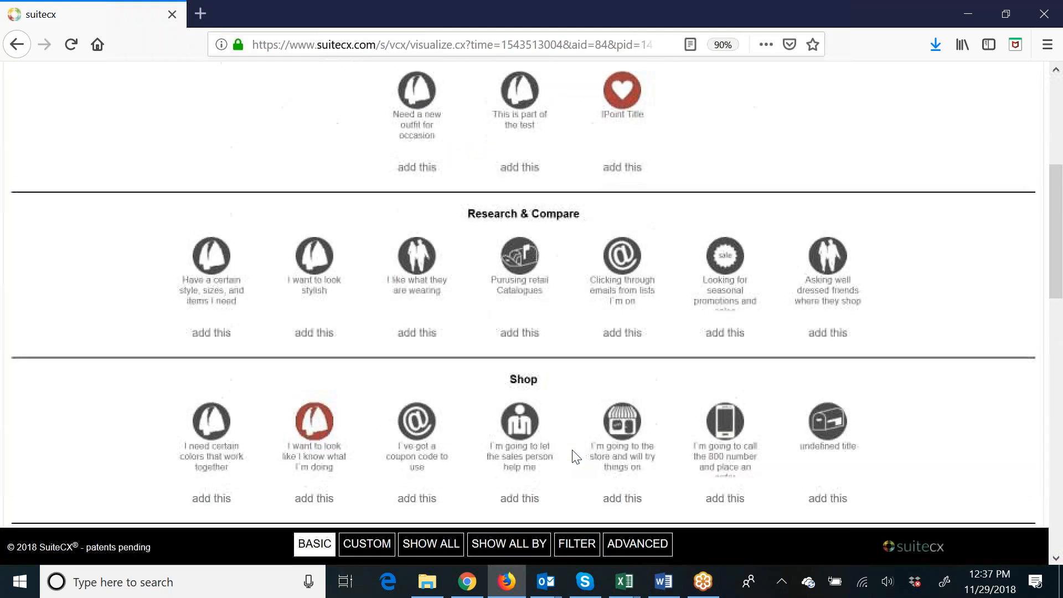
{"action": "left_click", "coordinate": [567, 322]}
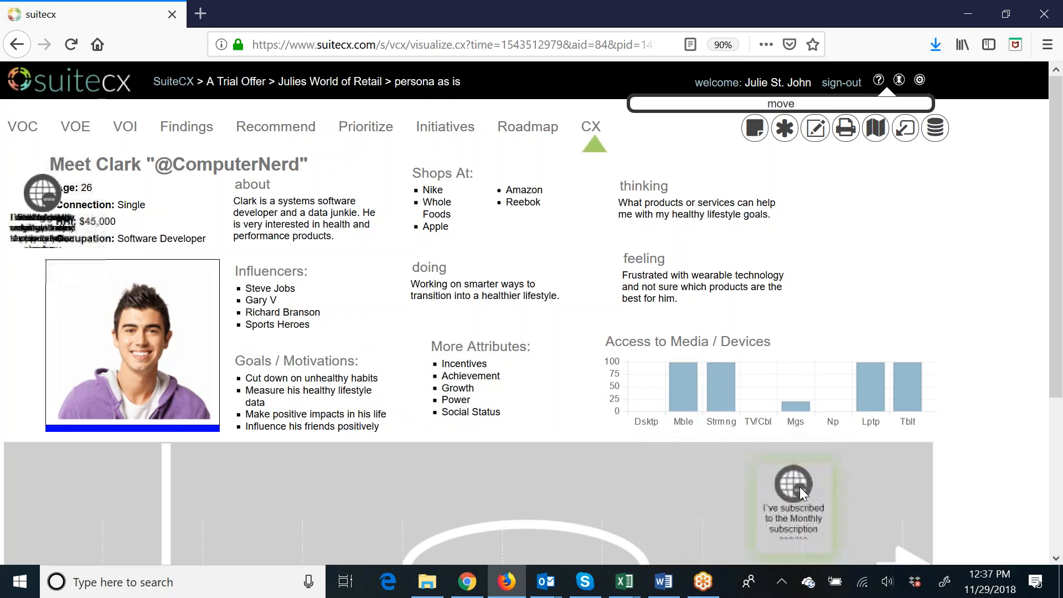
Spread the stacked imported IPoints out along the upper part of the grey lifecycle area, in order from Trigger to Subscription.
{"action": "left_click", "coordinate": [800, 487]}
{"action": "left_click_drag", "start_coordinate": [48, 203], "coordinate": [711, 491]}
{"action": "left_click_drag", "start_coordinate": [57, 222], "coordinate": [648, 478]}
{"action": "left_click_drag", "start_coordinate": [51, 203], "coordinate": [360, 432]}
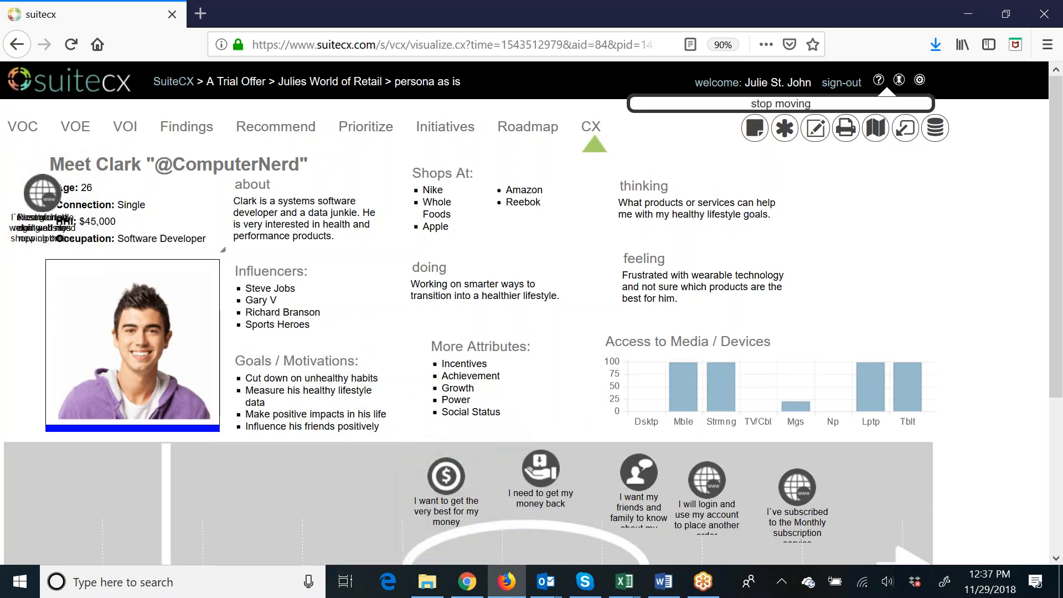
{"action": "left_click_drag", "start_coordinate": [46, 194], "coordinate": [350, 476]}
{"action": "left_click_drag", "start_coordinate": [44, 199], "coordinate": [260, 479]}
{"action": "left_click_drag", "start_coordinate": [43, 198], "coordinate": [144, 497]}
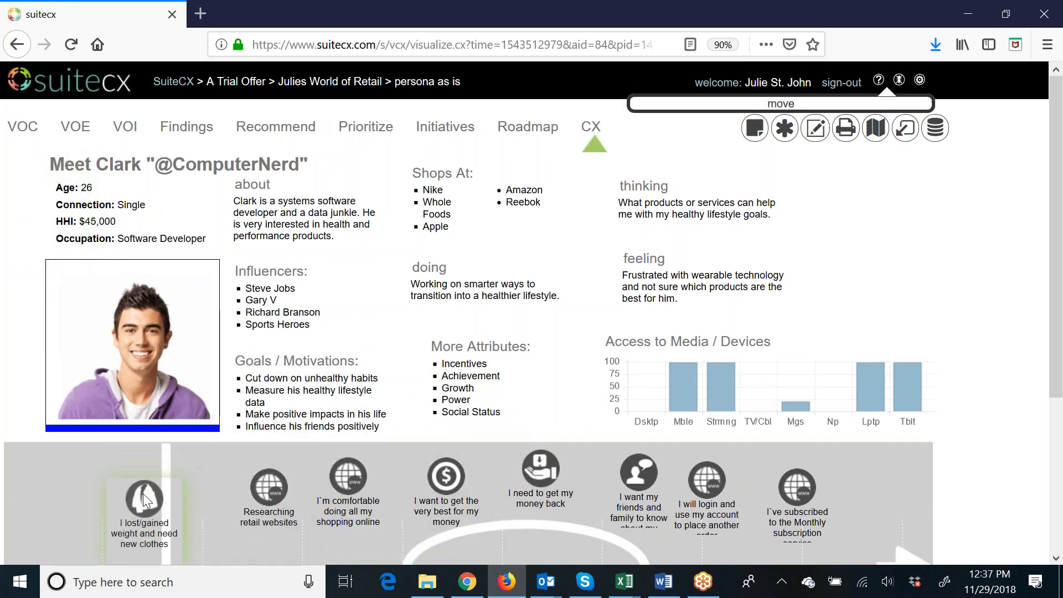
Place each of the eight IPoints on the white journey path above its lifecycle stage, from Trigger to Subscription, and reload the map.
{"action": "scroll", "coordinate": [143, 494], "scroll_direction": "down", "scroll_amount": 5}
{"action": "left_click_drag", "start_coordinate": [146, 281], "coordinate": [164, 376]}
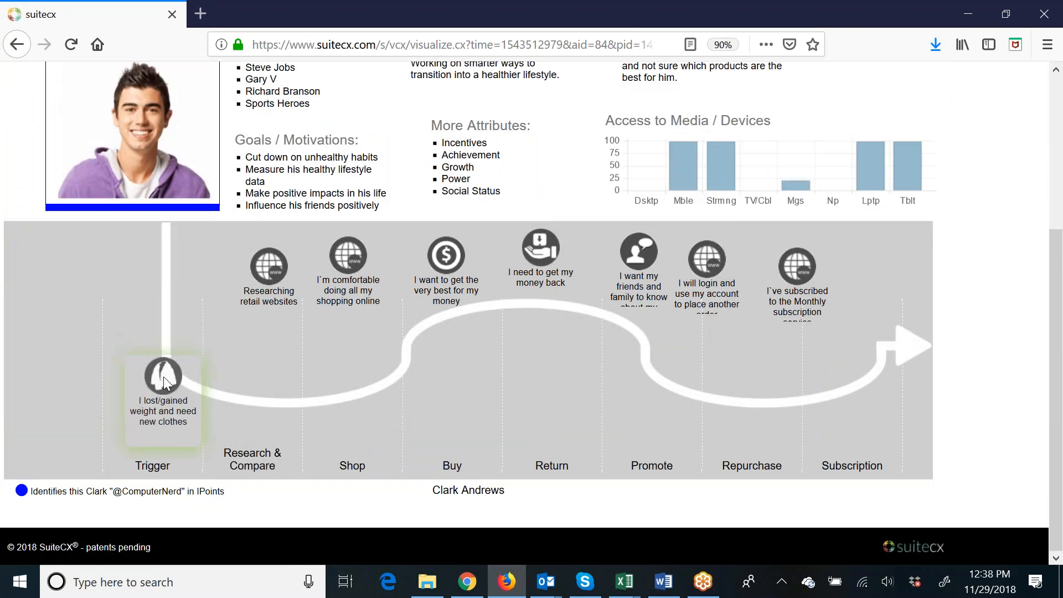
{"action": "left_click_drag", "start_coordinate": [268, 263], "coordinate": [254, 373]}
{"action": "left_click_drag", "start_coordinate": [351, 254], "coordinate": [360, 367]}
{"action": "left_click_drag", "start_coordinate": [456, 261], "coordinate": [461, 307]}
{"action": "left_click_drag", "start_coordinate": [537, 251], "coordinate": [547, 299]}
{"action": "left_click_drag", "start_coordinate": [643, 311], "coordinate": [649, 337]}
{"action": "left_click_drag", "start_coordinate": [714, 263], "coordinate": [755, 363]}
{"action": "left_click_drag", "start_coordinate": [804, 274], "coordinate": [863, 364]}
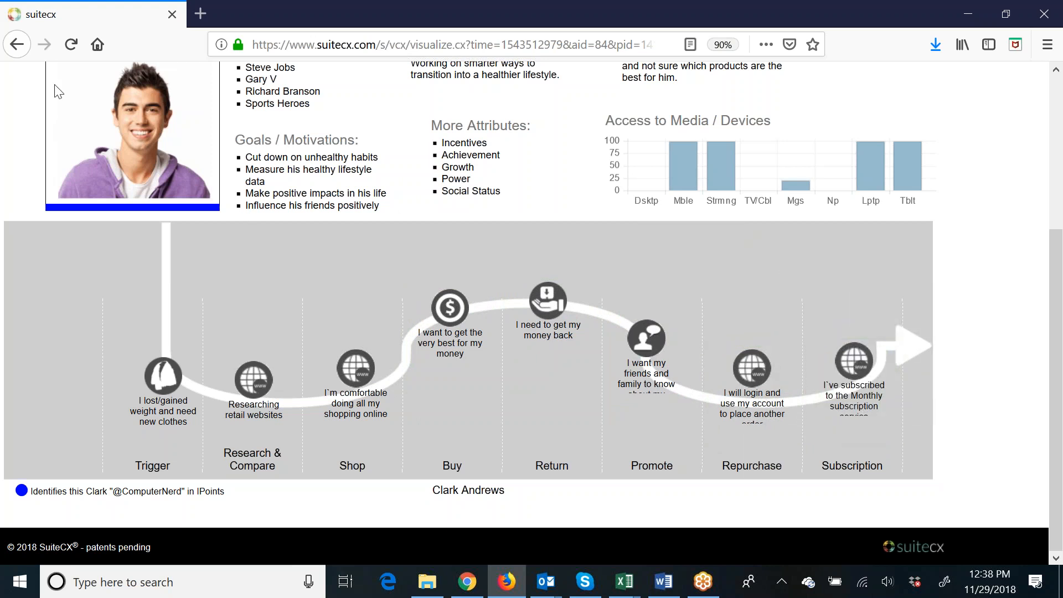
{"action": "left_click", "coordinate": [65, 47]}
Set the map's IPoint visible elements to show EES, Scores and Segments, save the toggles and close the map editor.
{"action": "scroll", "coordinate": [703, 264], "scroll_direction": "up", "scroll_amount": 4}
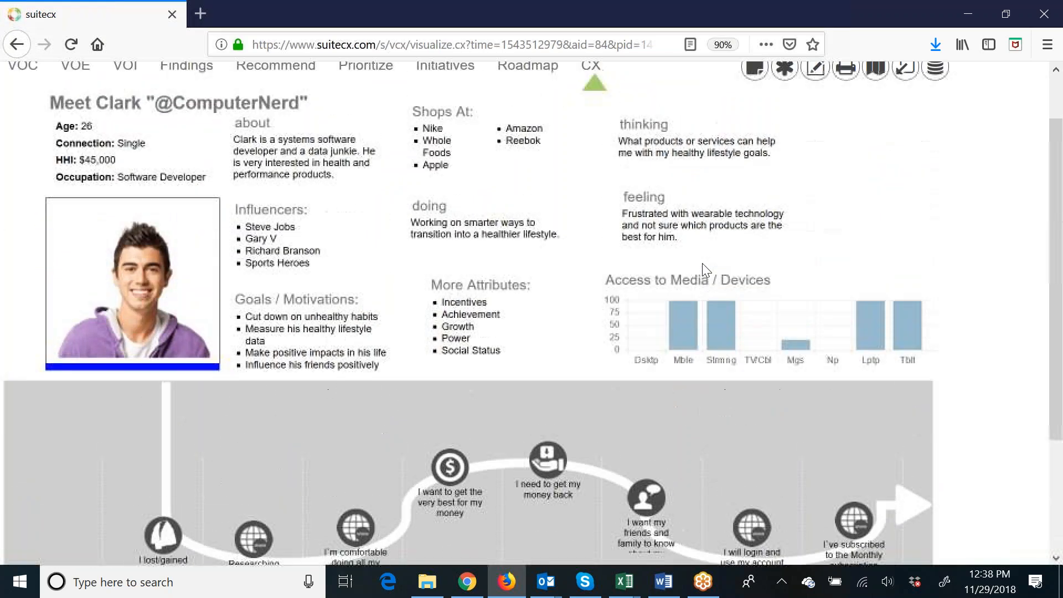
{"action": "left_click", "coordinate": [817, 131]}
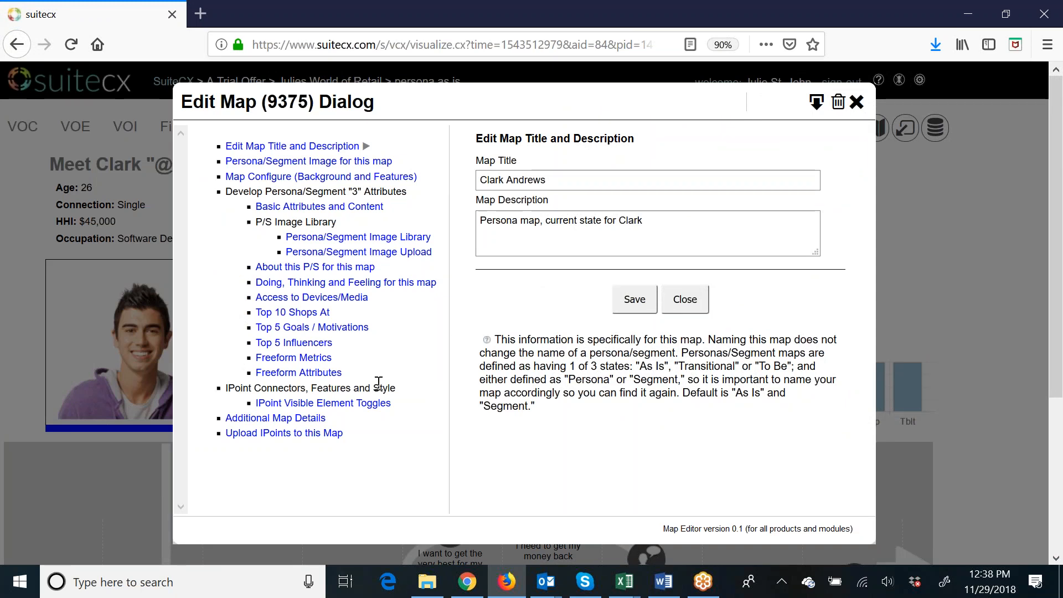
{"action": "left_click", "coordinate": [357, 404]}
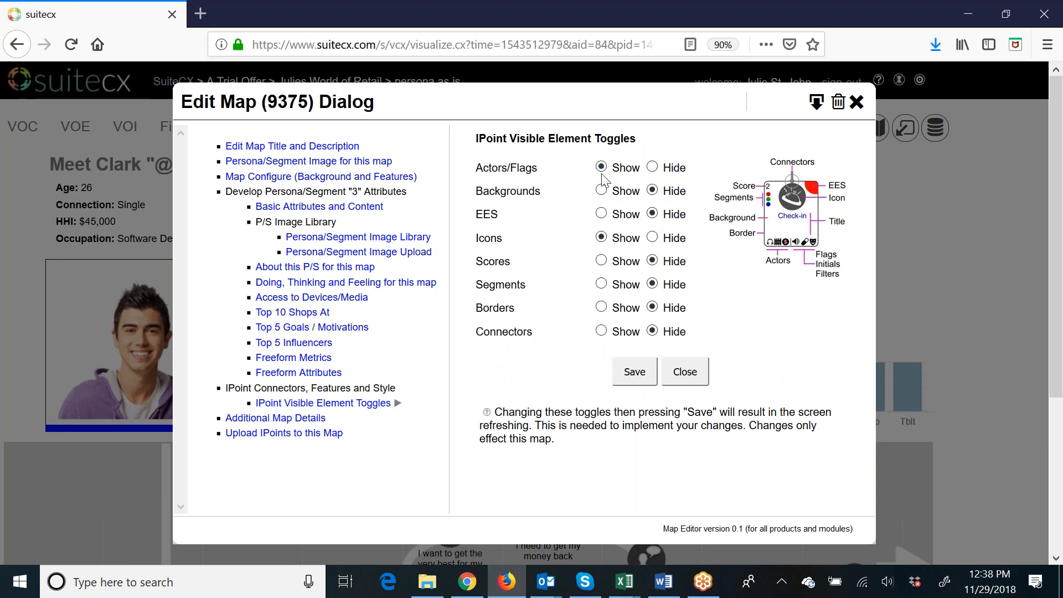
{"action": "left_click", "coordinate": [601, 214]}
{"action": "left_click", "coordinate": [603, 262]}
{"action": "left_click", "coordinate": [602, 284]}
{"action": "left_click", "coordinate": [637, 378]}
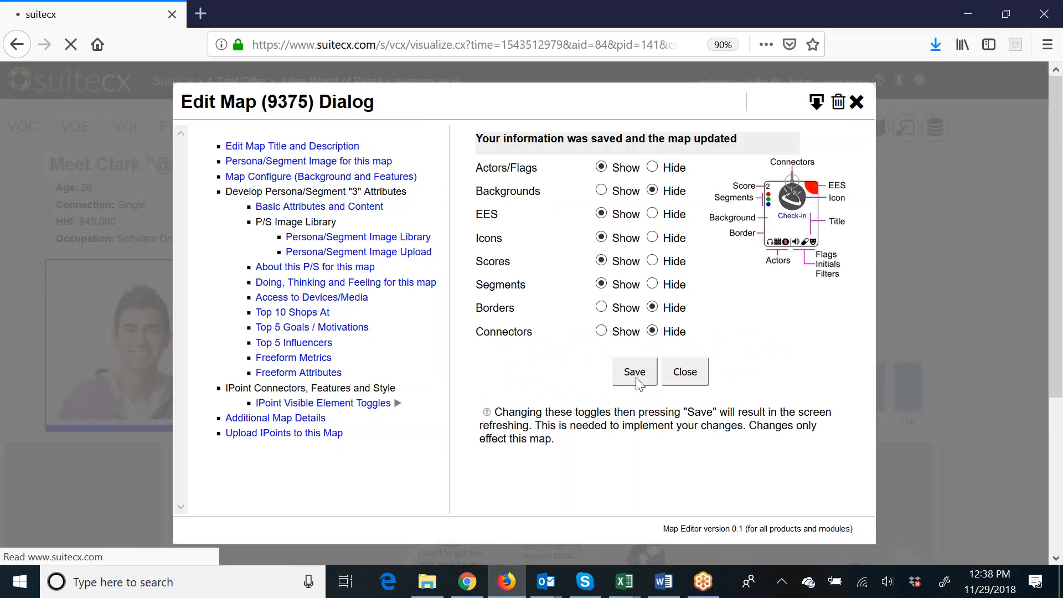
{"action": "left_click", "coordinate": [687, 375]}
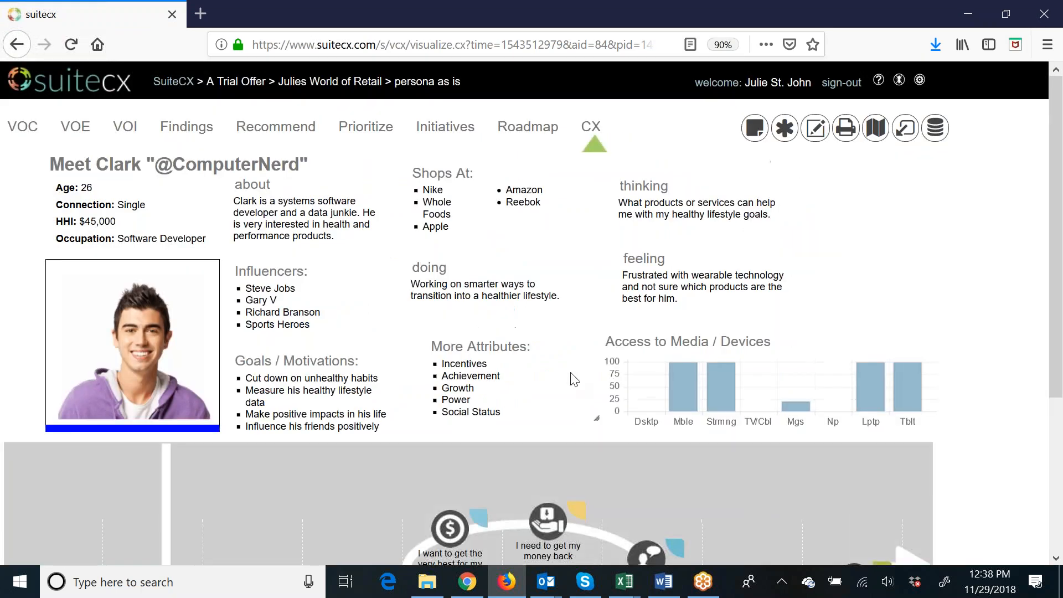
{"action": "scroll", "coordinate": [570, 373], "scroll_direction": "down", "scroll_amount": 3}
{"action": "scroll", "coordinate": [570, 372], "scroll_direction": "down", "scroll_amount": 2}
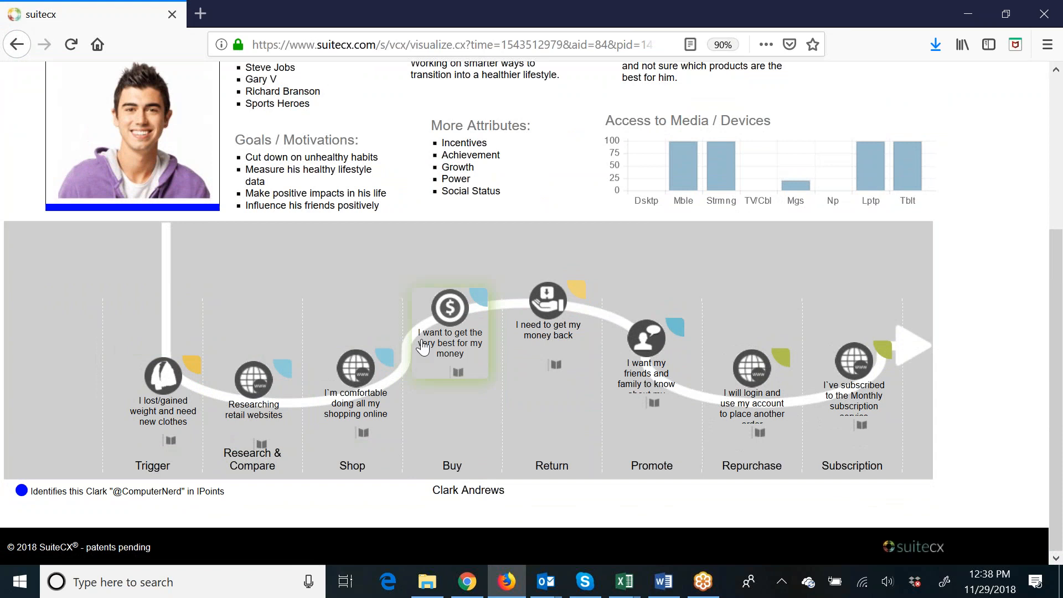
Nudge the Trigger, Research & Compare, Shop and Subscription IPoints slightly upward along the white journey path and reload the map.
{"action": "left_click_drag", "start_coordinate": [167, 384], "coordinate": [167, 344]}
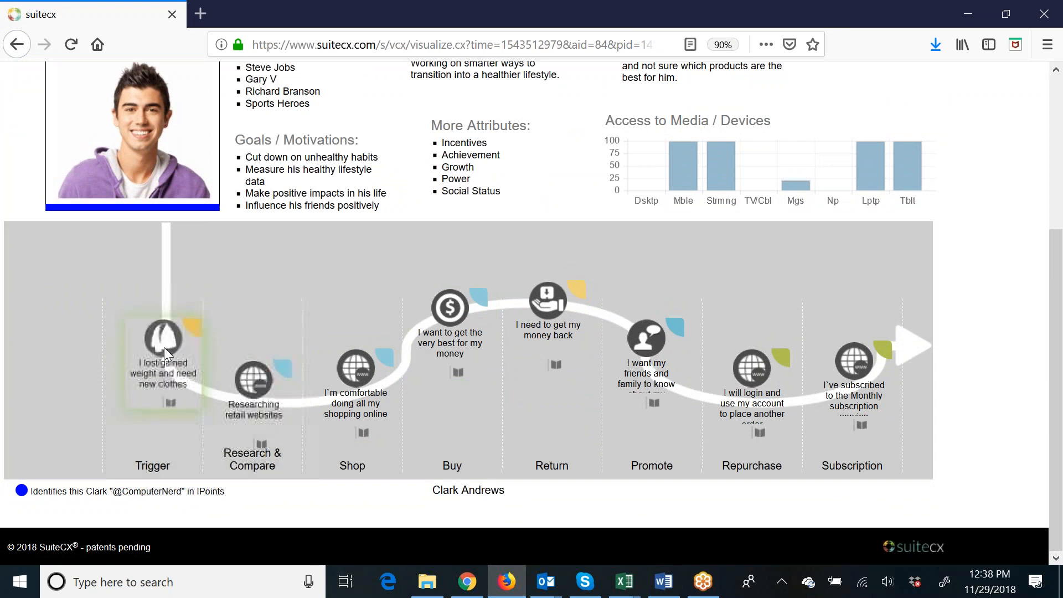
{"action": "left_click_drag", "start_coordinate": [241, 387], "coordinate": [237, 377]}
{"action": "left_click_drag", "start_coordinate": [345, 373], "coordinate": [345, 367]}
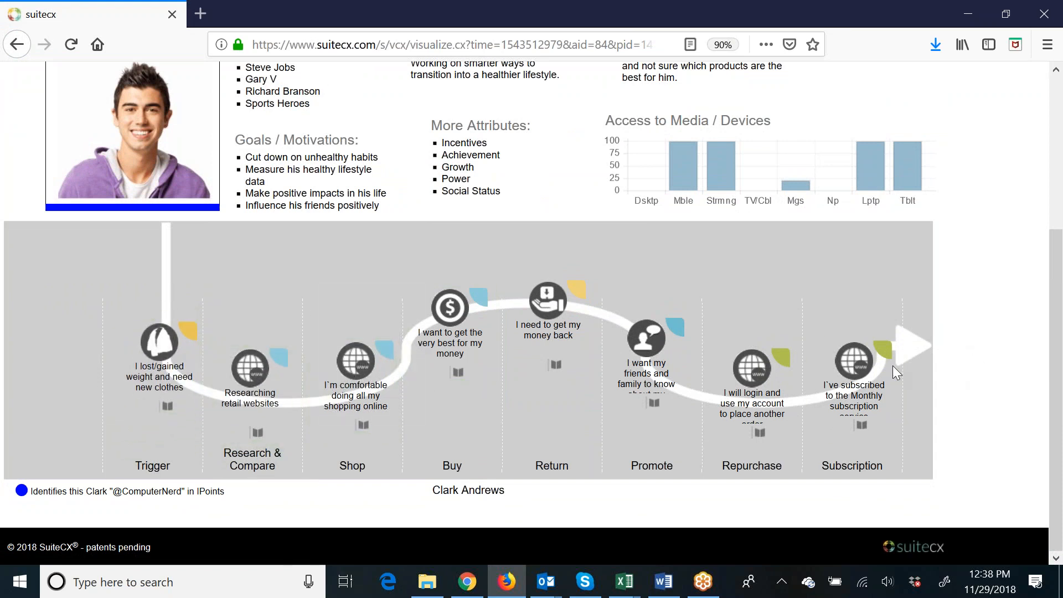
{"action": "left_click_drag", "start_coordinate": [863, 363], "coordinate": [858, 360]}
{"action": "scroll", "coordinate": [969, 413], "scroll_direction": "up", "scroll_amount": 3}
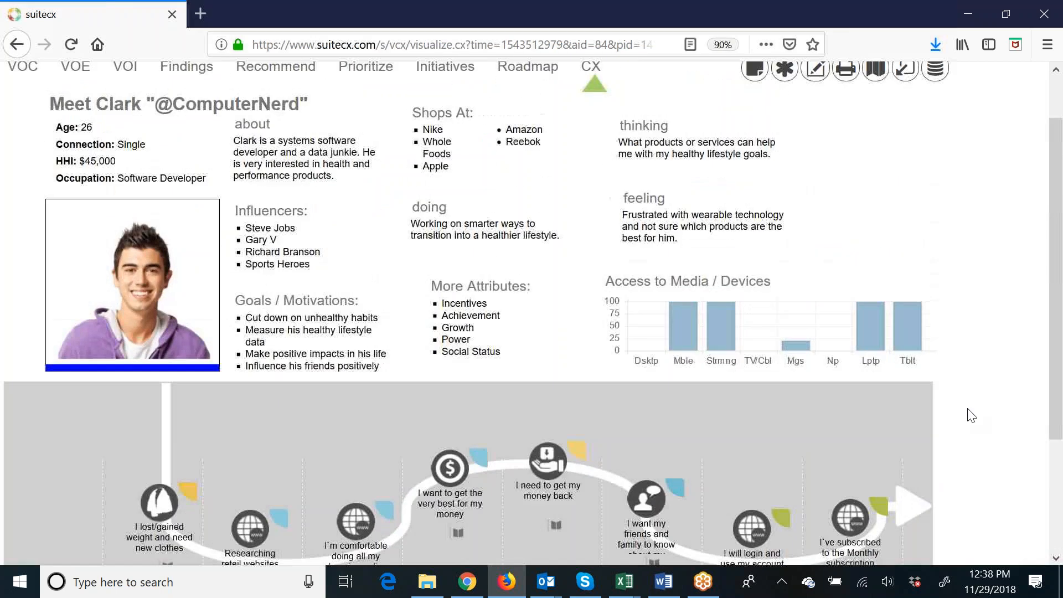
{"action": "left_click", "coordinate": [71, 45]}
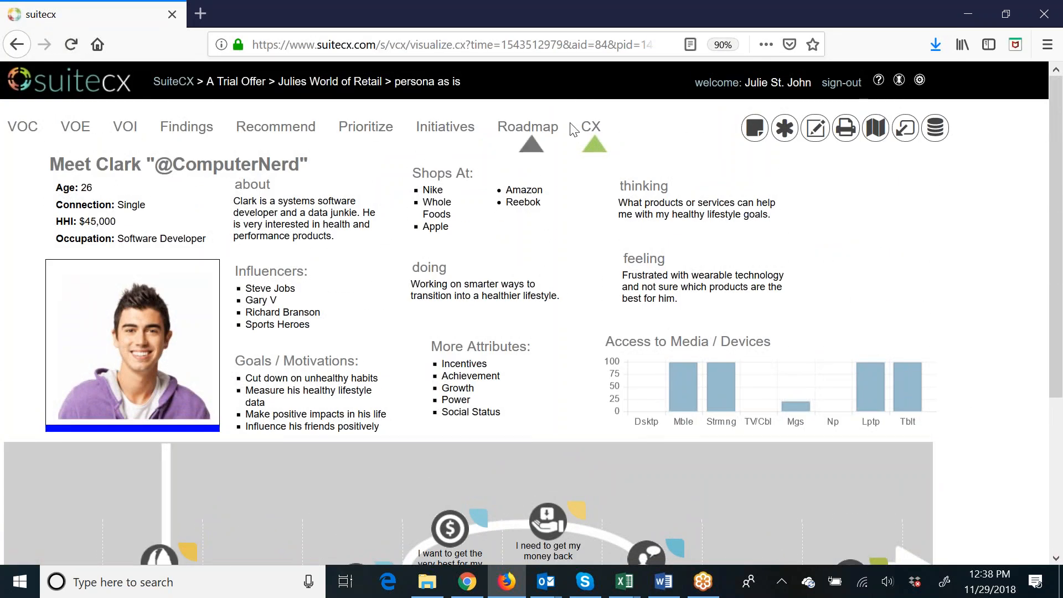
Preview the persona map as a printable image, look at the options for saving it and close the preview.
{"action": "left_click", "coordinate": [846, 128]}
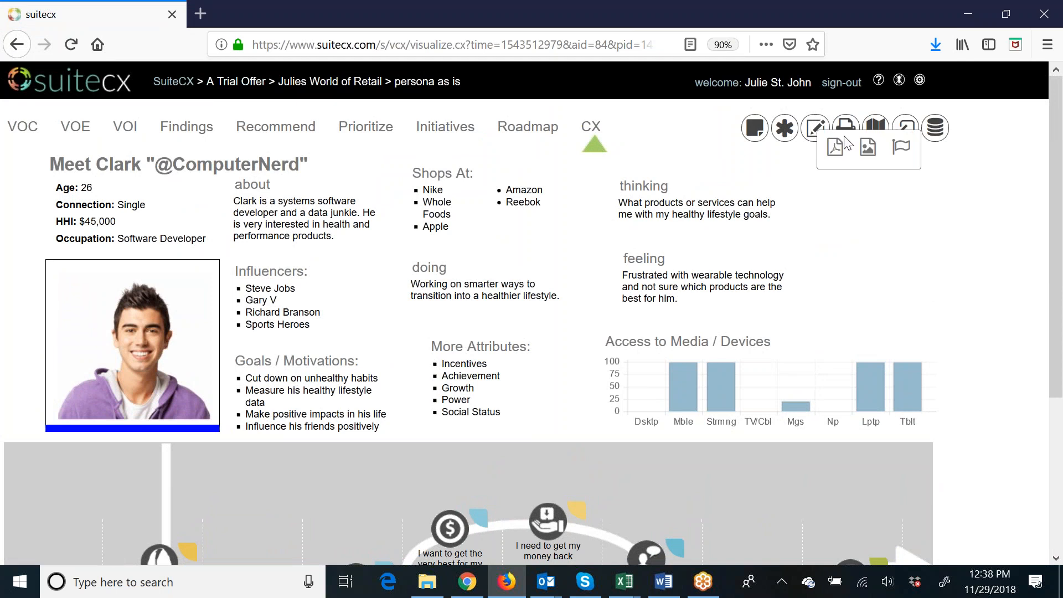
{"action": "left_click", "coordinate": [868, 148]}
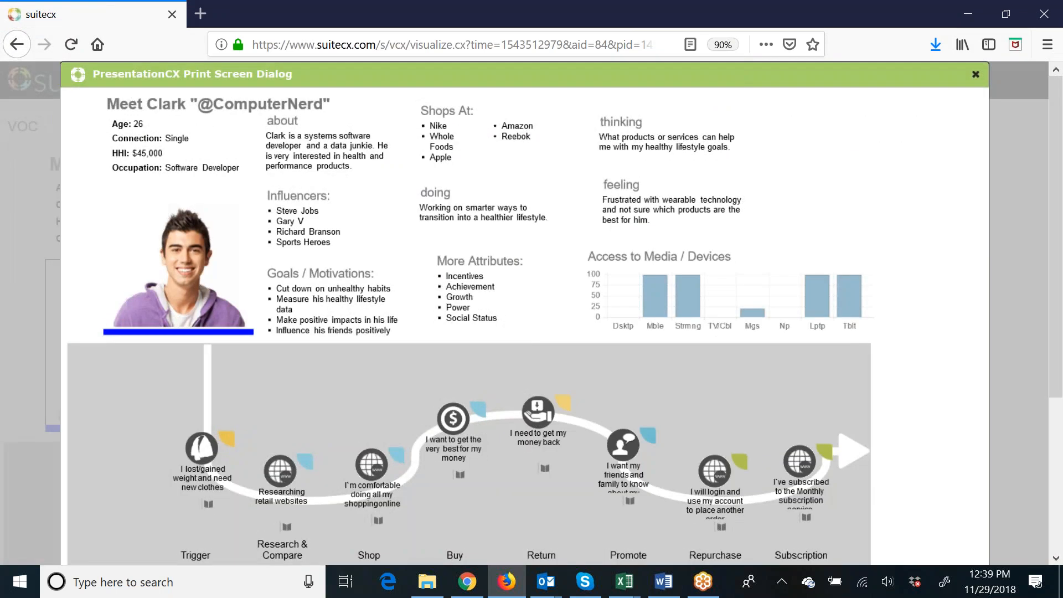
{"action": "right_click", "coordinate": [470, 179]}
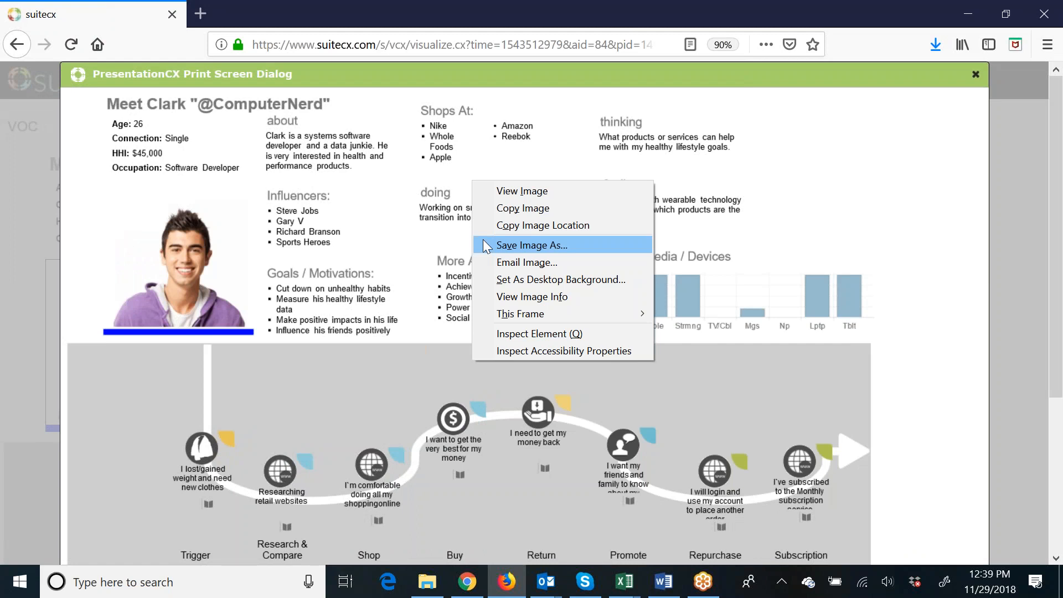
{"action": "left_click", "coordinate": [803, 223]}
{"action": "left_click", "coordinate": [976, 75]}
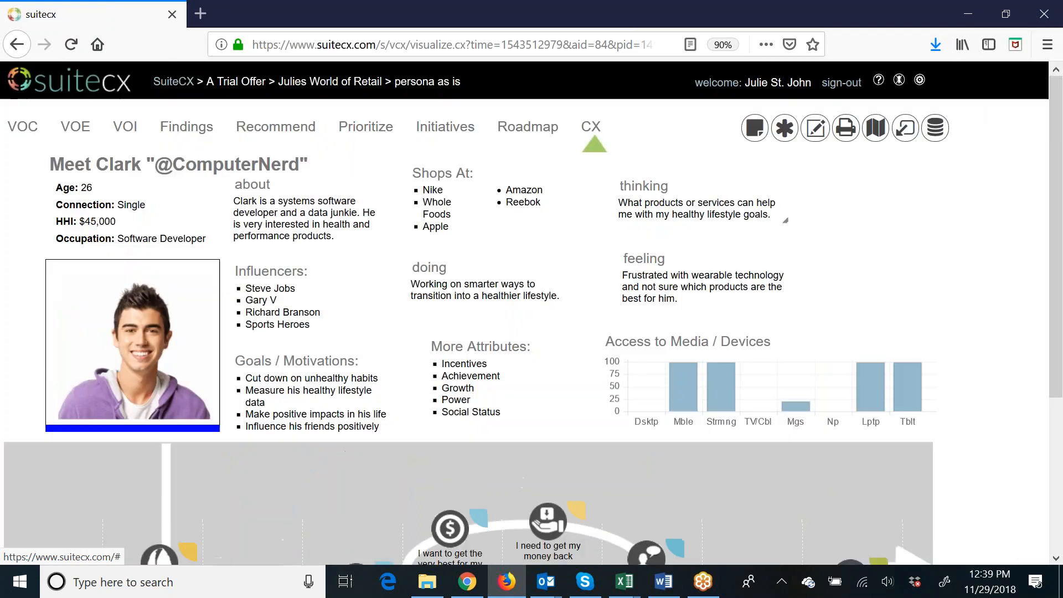
{"action": "left_click", "coordinate": [427, 45]}
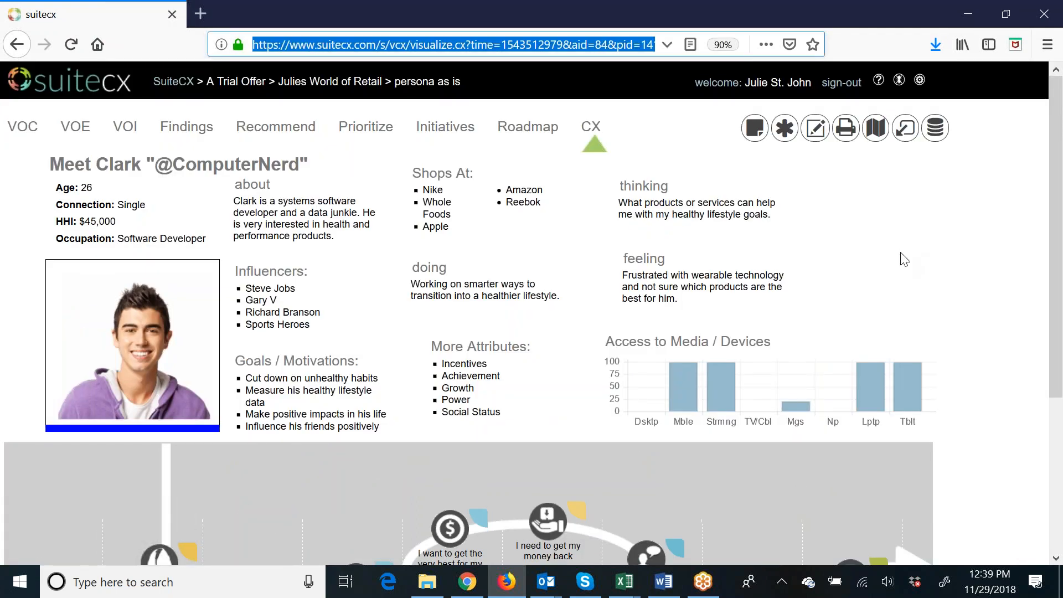
{"action": "left_click", "coordinate": [904, 259]}
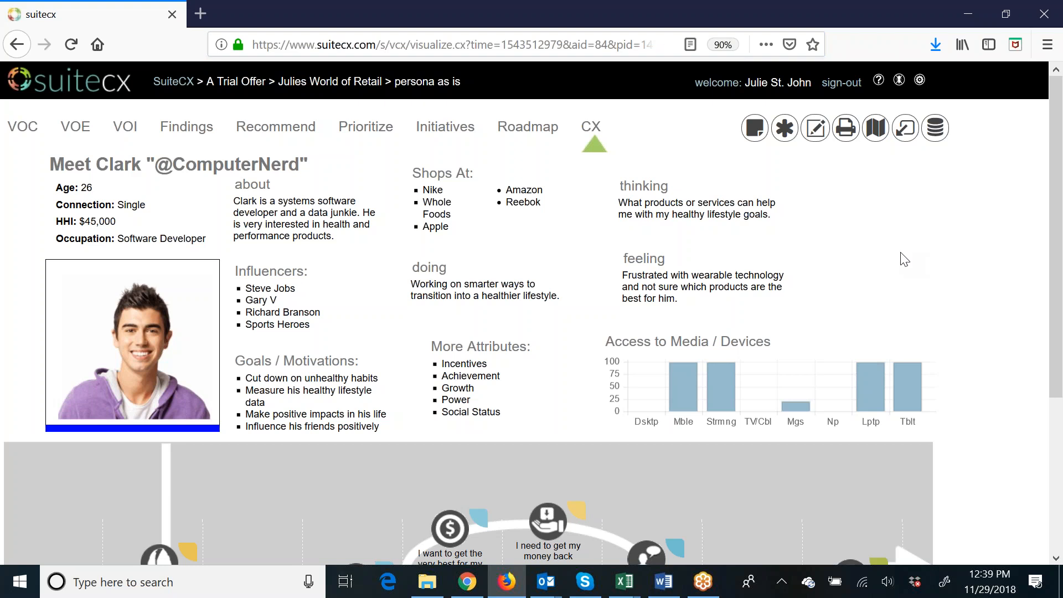
{"action": "scroll", "coordinate": [1025, 360], "scroll_direction": "down", "scroll_amount": 3}
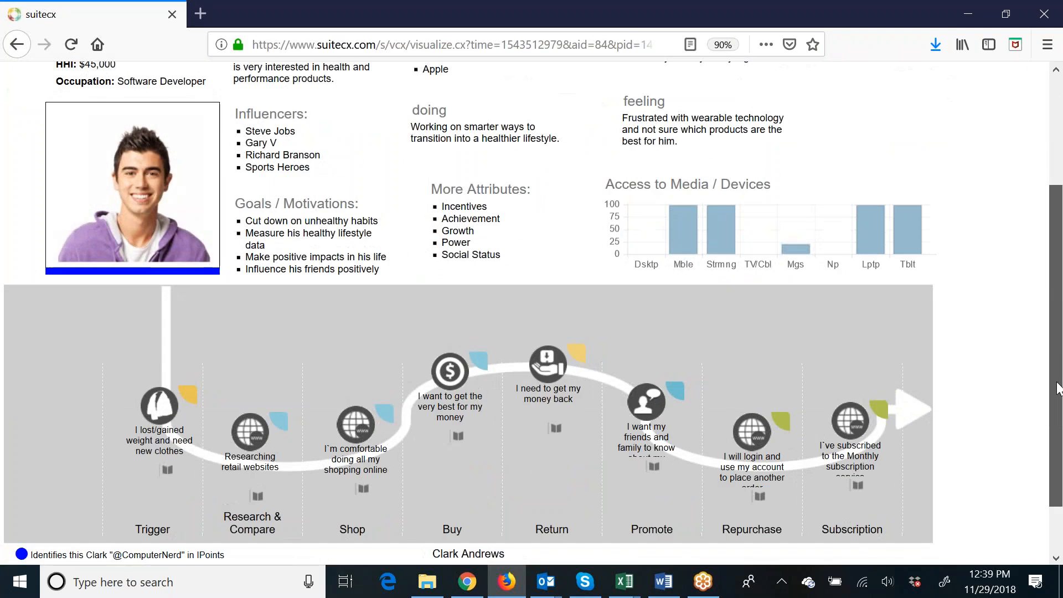